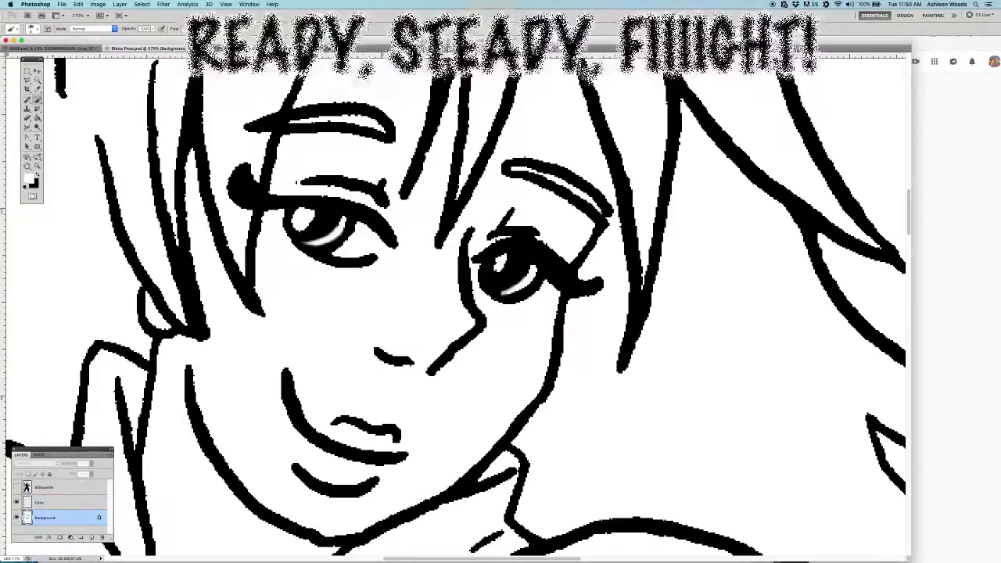
Clean up the stray pixels above the eye in the Background line art
right_click(292, 182)
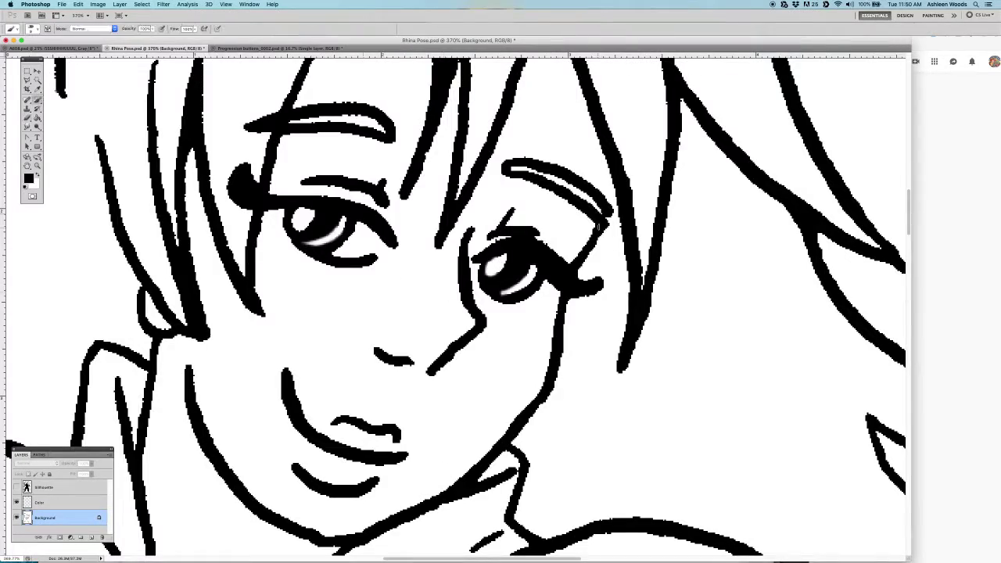
key(z)
key(super+0)
click(97, 4)
click(117, 81)
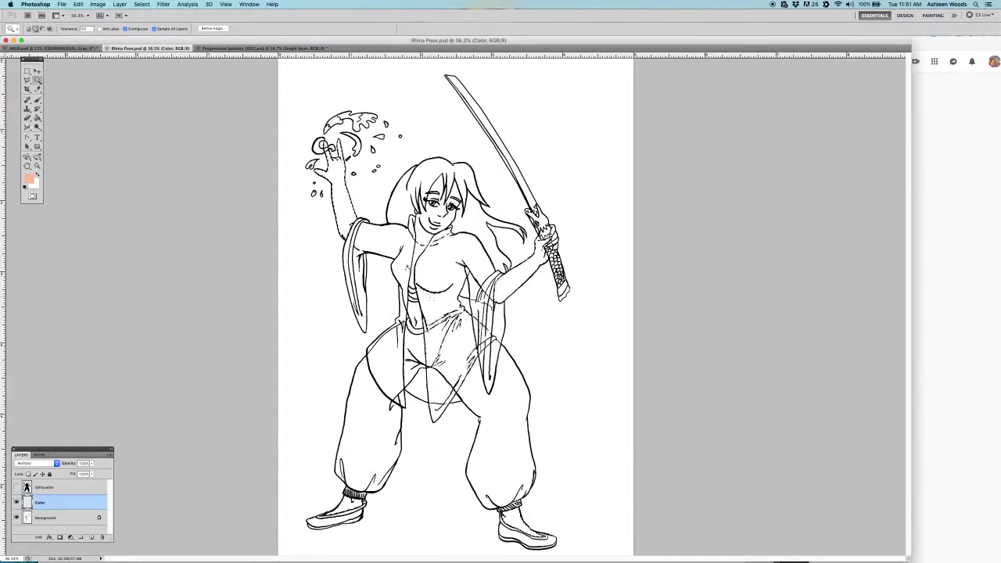
Select the figure's bare skin areas on the Color layer with the lasso and magic wand, including the gap at the waist
scroll(413, 337, up, 3)
key(l)
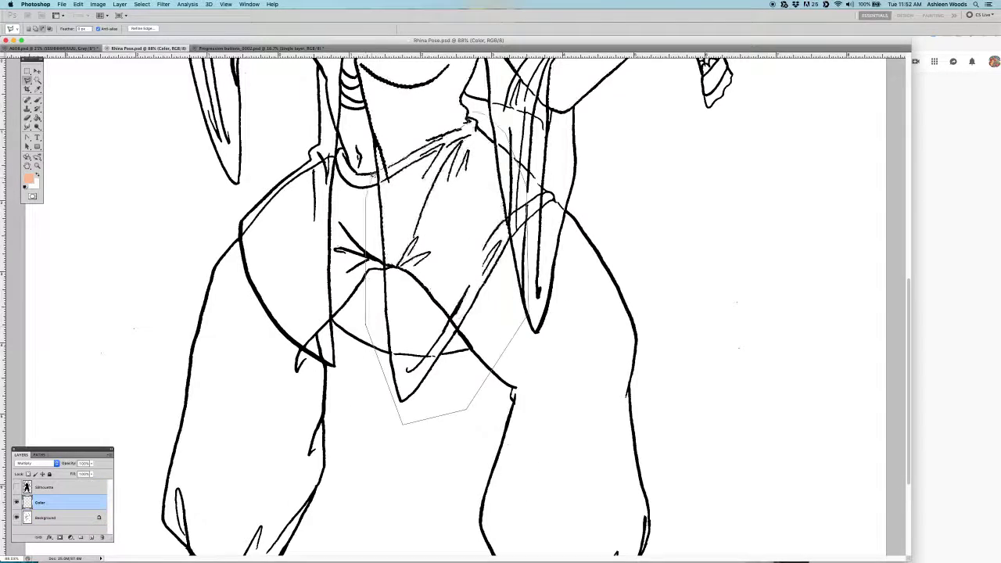
scroll(438, 313, up, 10)
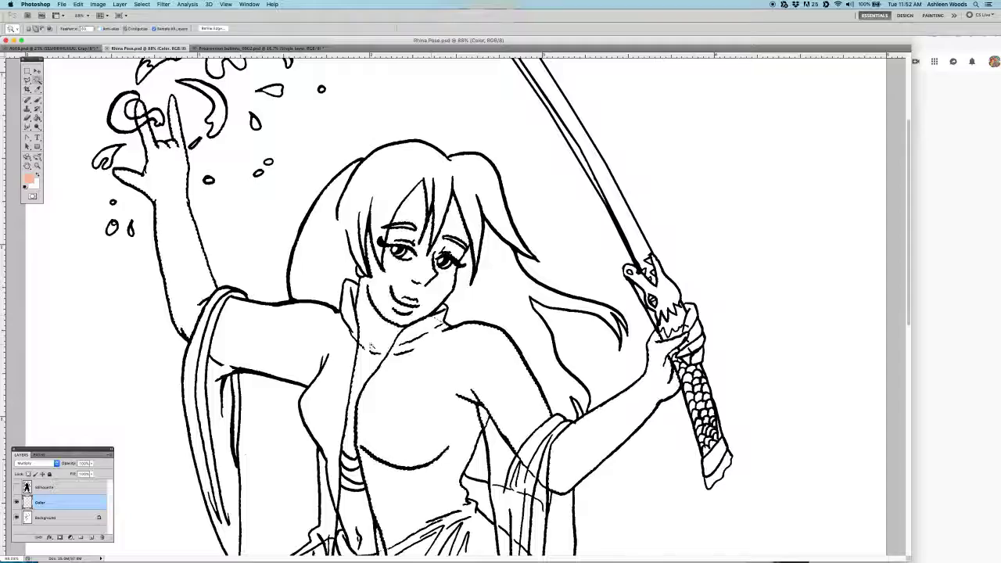
scroll(454, 313, down, 2)
key(b)
scroll(453, 312, up, 5)
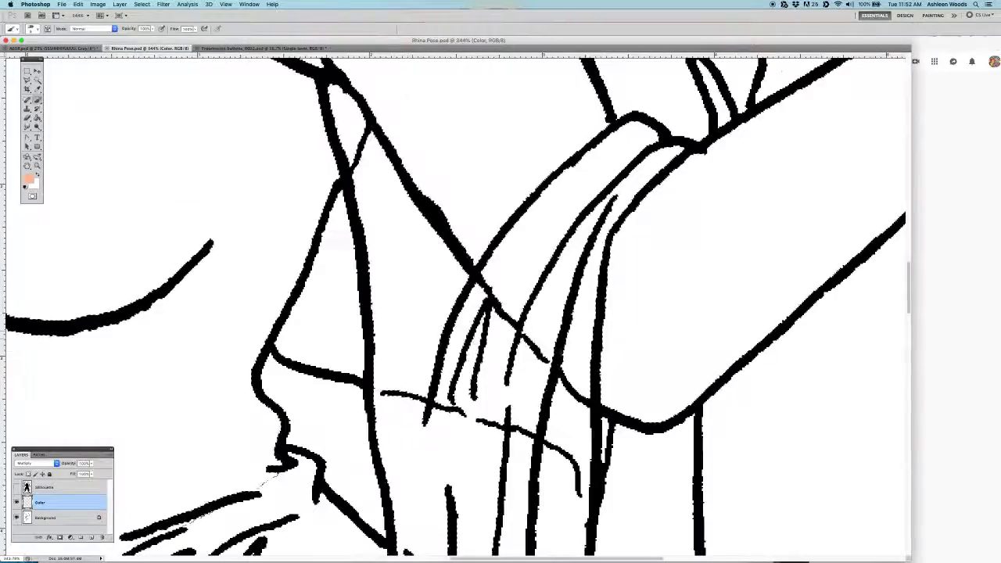
Add the missed patches around the face and neck to the selection and fill all the skin with peach
scroll(537, 400, down, 6)
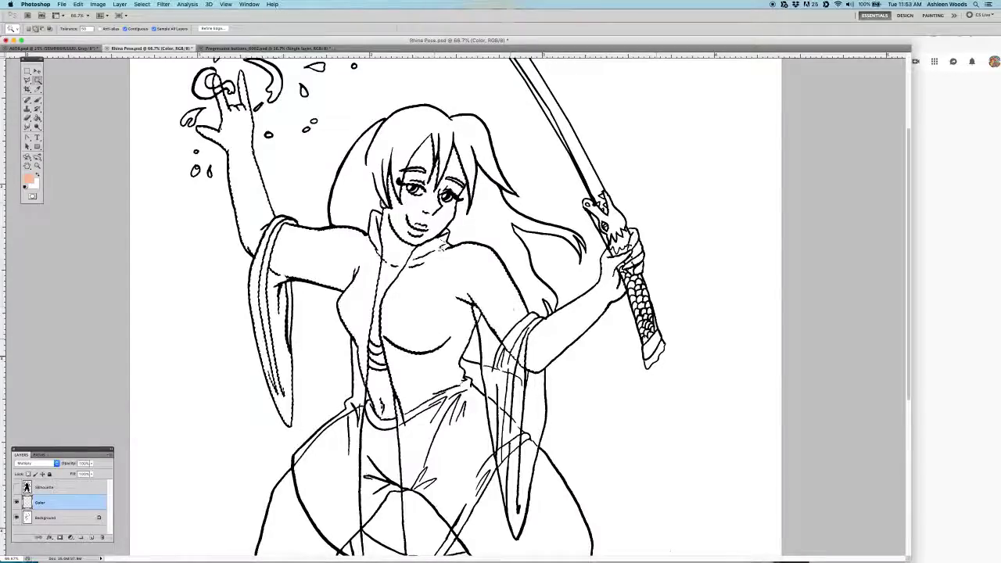
scroll(470, 227, up, 4)
key(l)
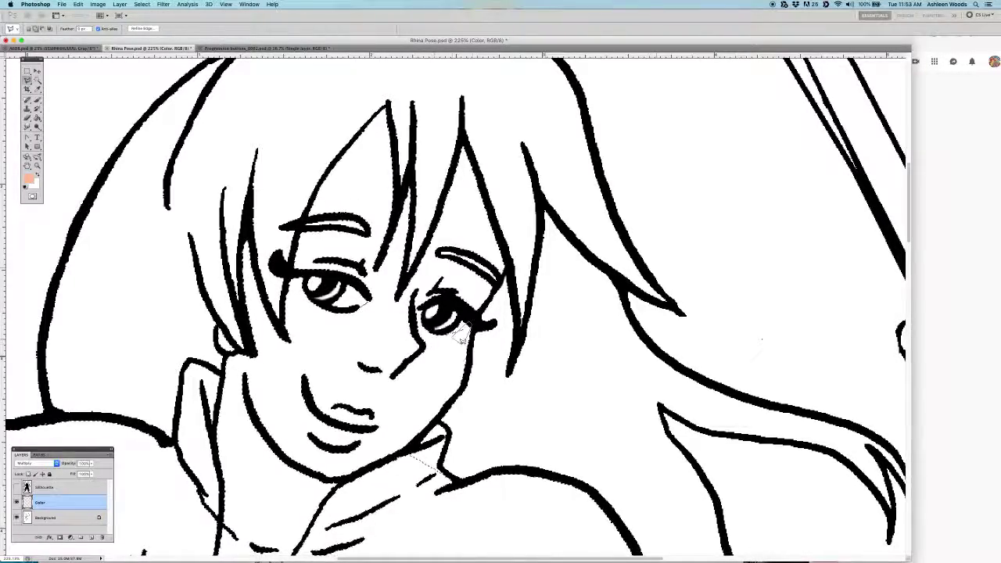
scroll(459, 335, down, 6)
key(g)
scroll(336, 240, up, 3)
key(b)
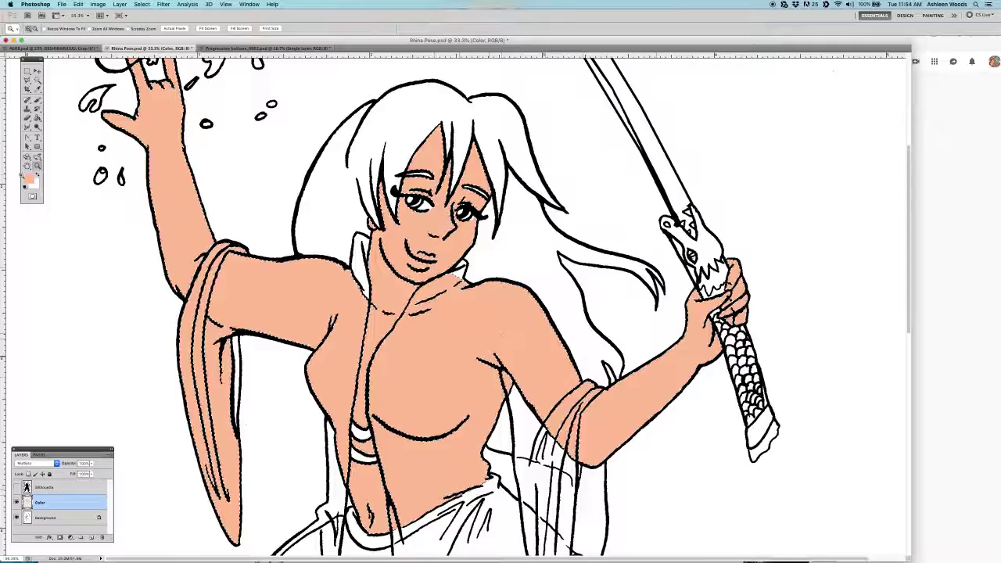
Erase the peach fill from the hanging sleeve below the raised arm
key(e)
drag(200, 344, 215, 492)
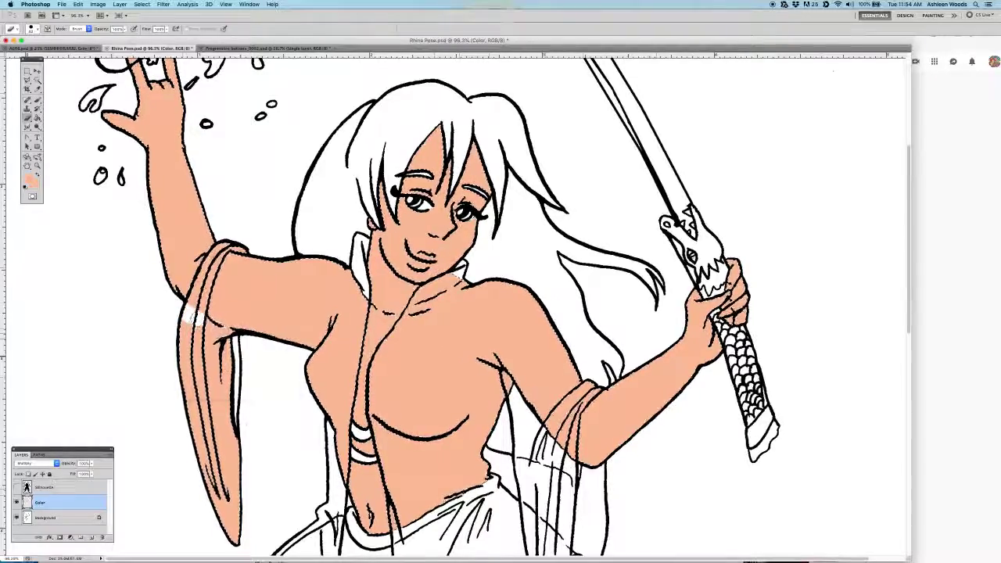
right_click(305, 462)
key(Escape)
drag(196, 352, 234, 540)
key(b)
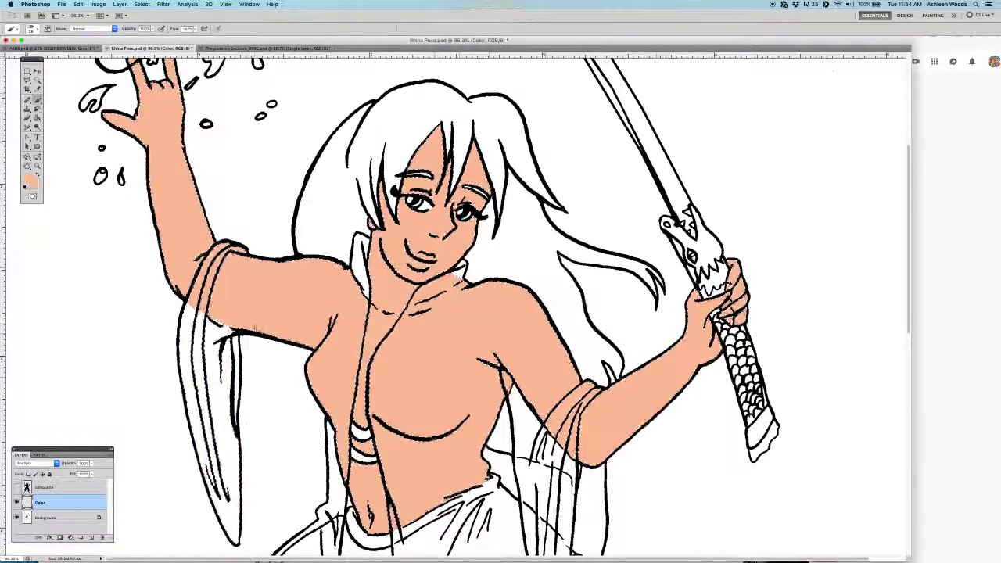
Add a new layer named Clothing above the Color layer
click(29, 181)
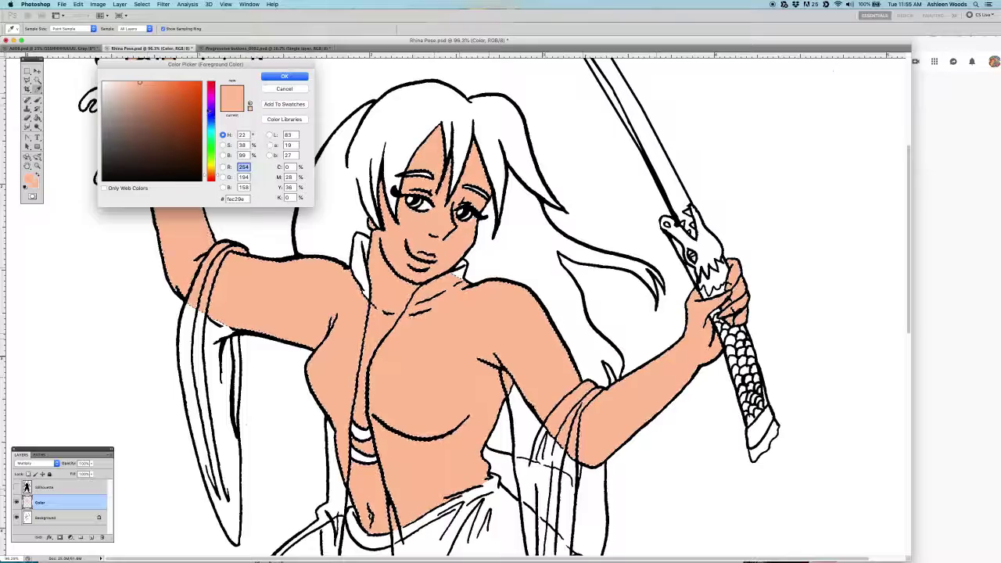
drag(208, 112, 212, 134)
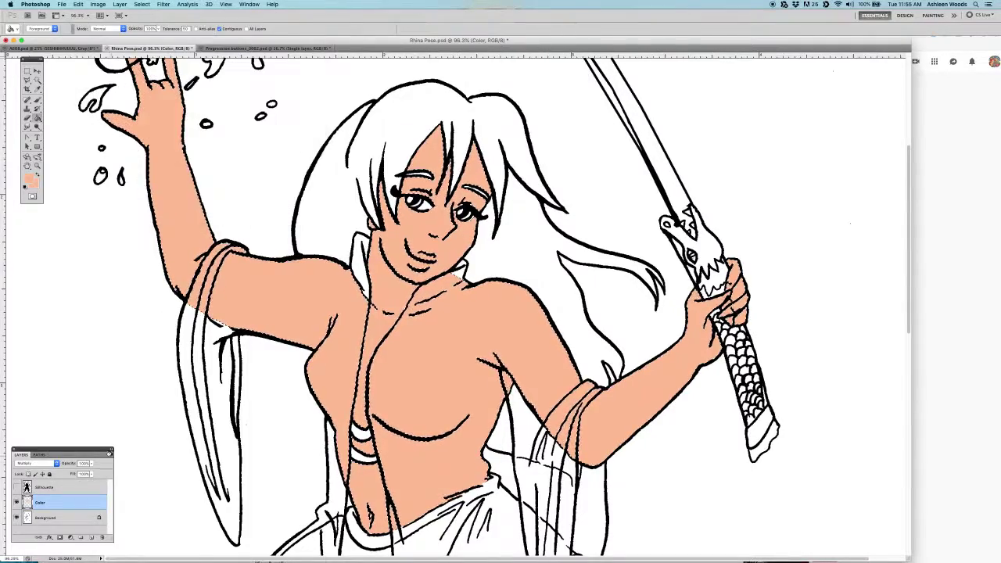
key(ctrl+shift+n)
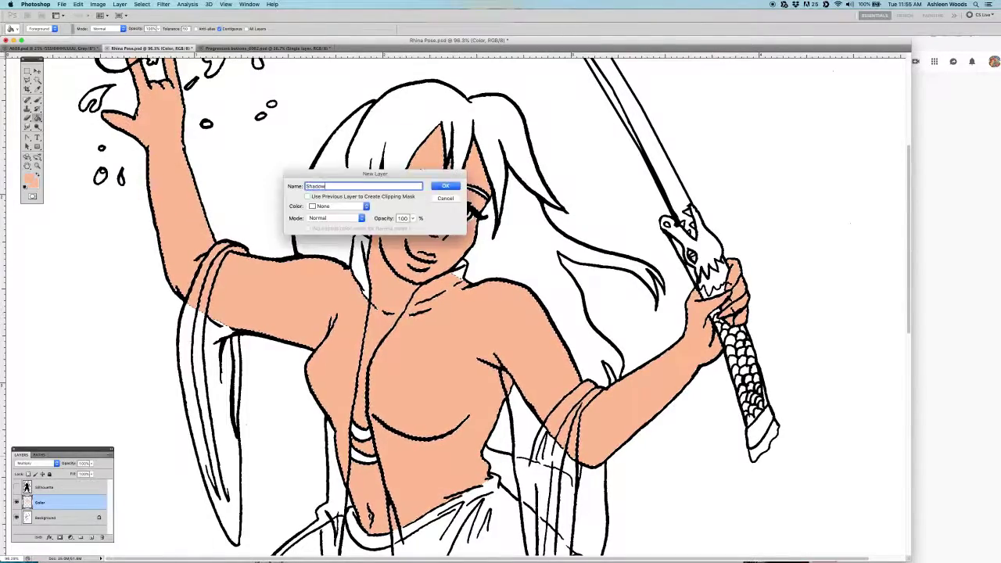
key(Return)
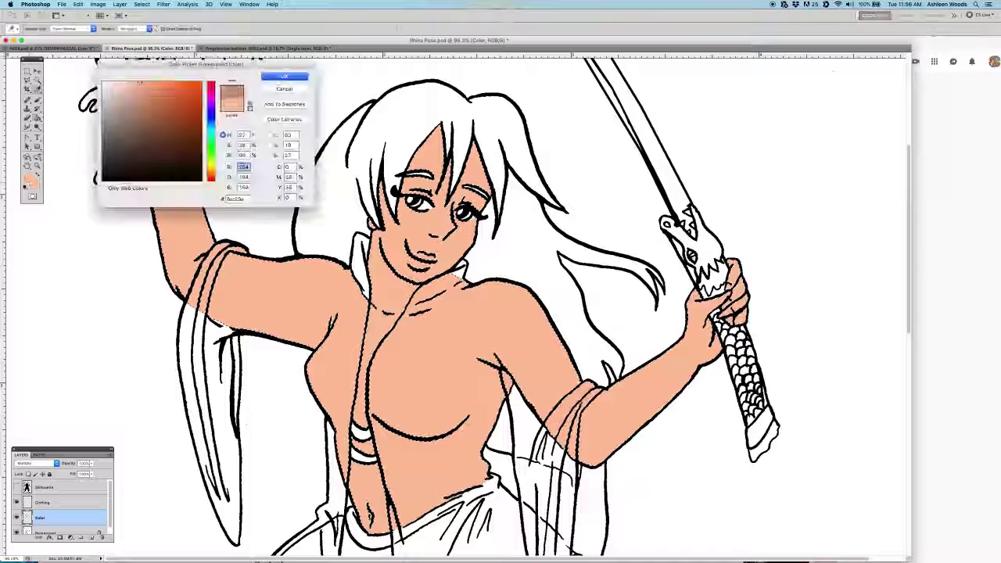
Using a soft brown brush, sketch a light-direction arrow beside the sword and shade the forehead under the bangs
key(Return)
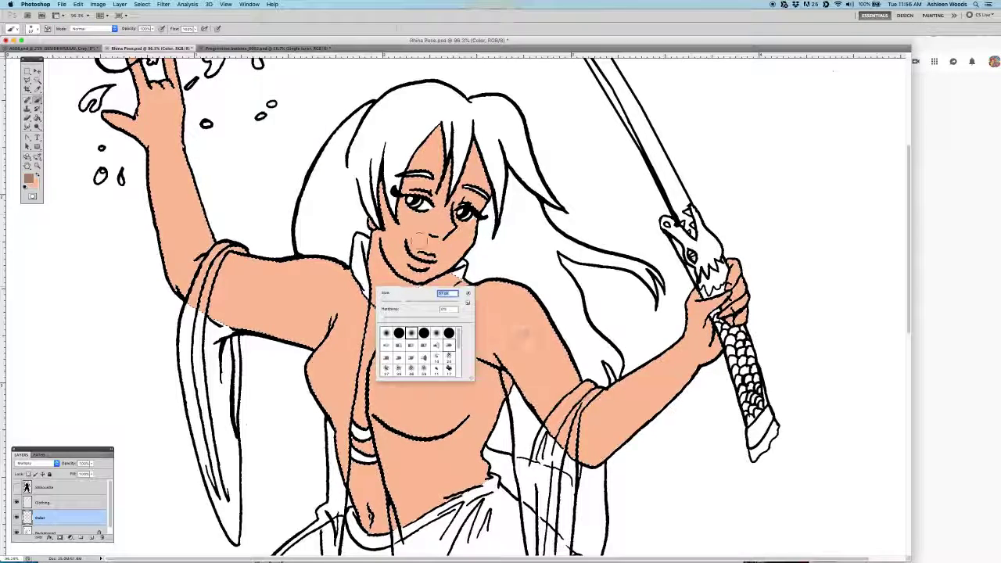
key(ctrl+minus)
key(ctrl+minus)
key(ctrl+minus)
key(ctrl+minus)
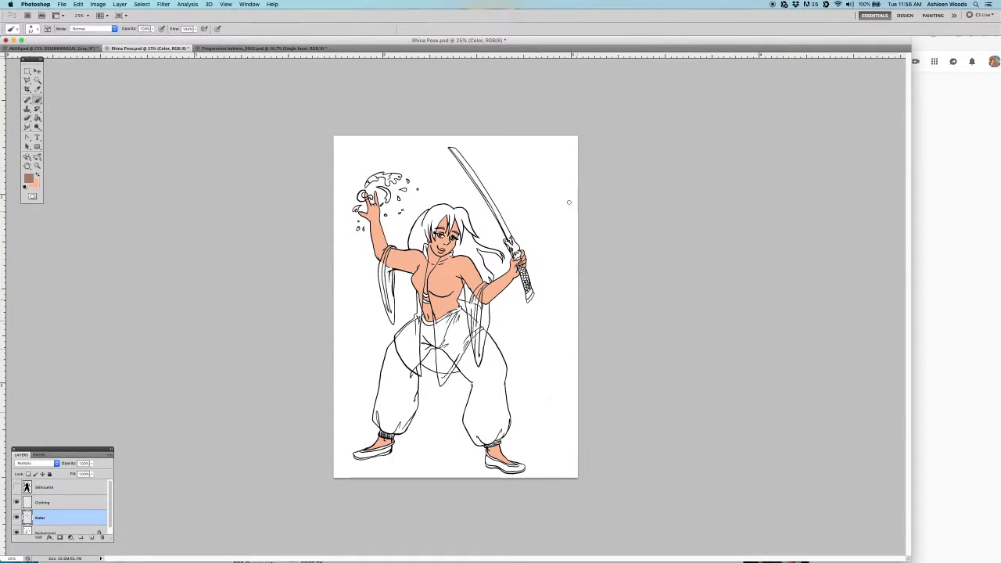
key(z)
mouse_move(457, 213)
mouse_down()
mouse_move(501, 215)
mouse_move(463, 217)
mouse_up()
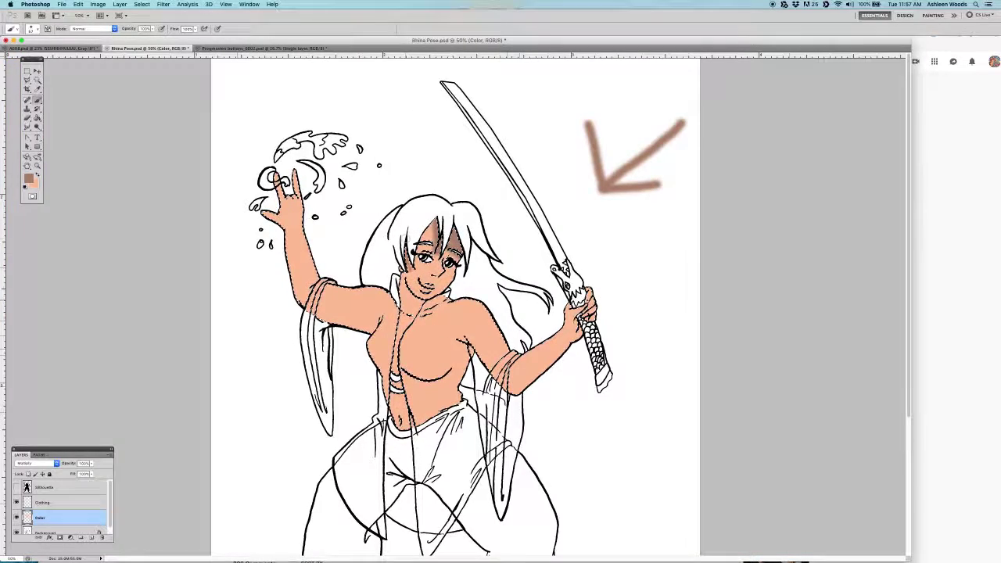
Paint brown over the sword arm's upper part and down the side of the torso below the armpit
scroll(504, 373, up, 5)
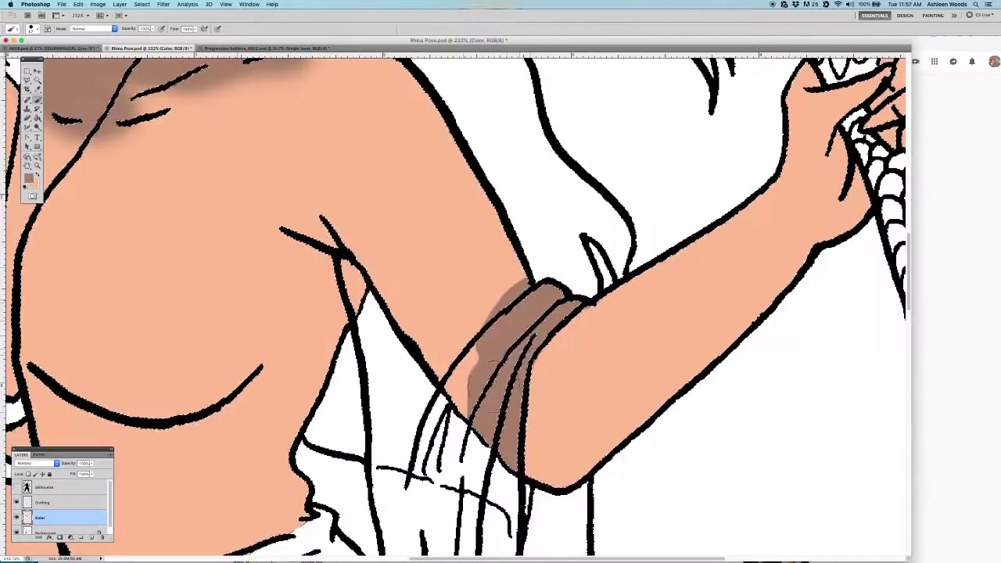
drag(438, 195, 266, 500)
drag(360, 235, 407, 117)
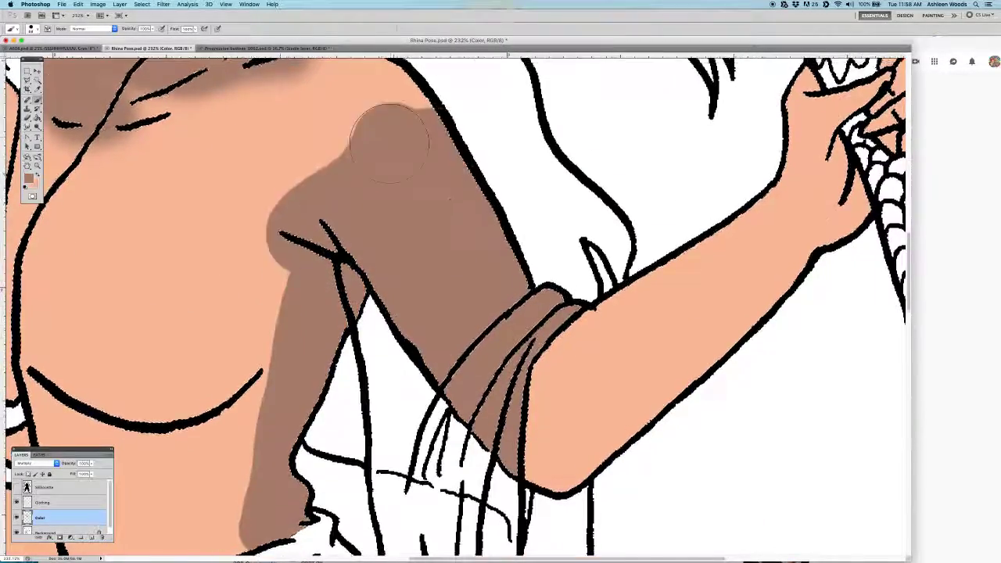
Extend the brown across the shoulder and collarbone into the upper chest with a hard brush
scroll(454, 305, up, 3)
scroll(453, 305, up, 2)
right_click(334, 341)
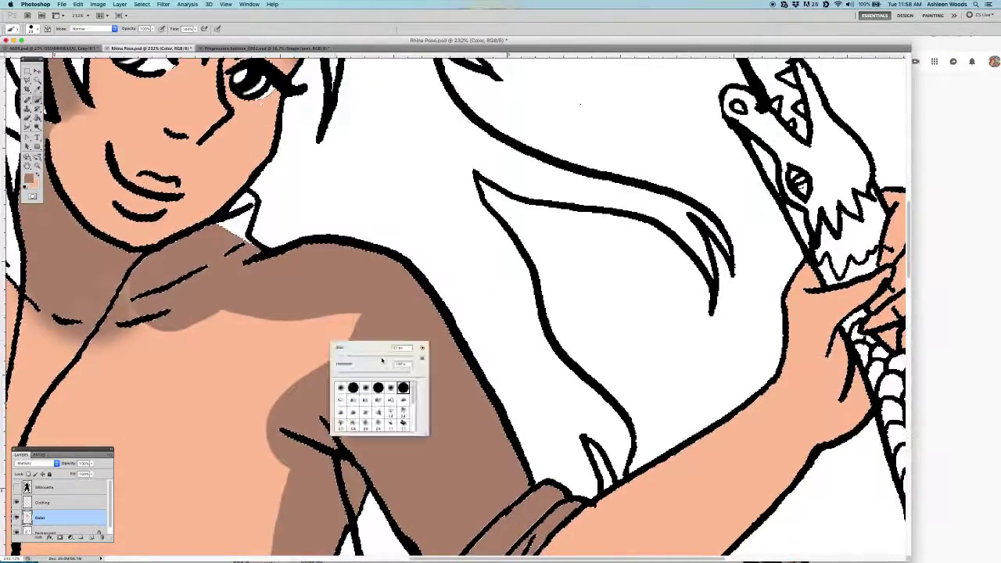
drag(258, 328, 156, 422)
Cover the rest of the chest and torso on the sword-arm side with brown
key(z)
drag(625, 418, 584, 418)
scroll(455, 319, up, 3)
key(b)
mouse_move(368, 234)
mouse_down()
mouse_move(422, 274)
mouse_move(391, 313)
mouse_move(404, 381)
mouse_up()
drag(285, 266, 290, 291)
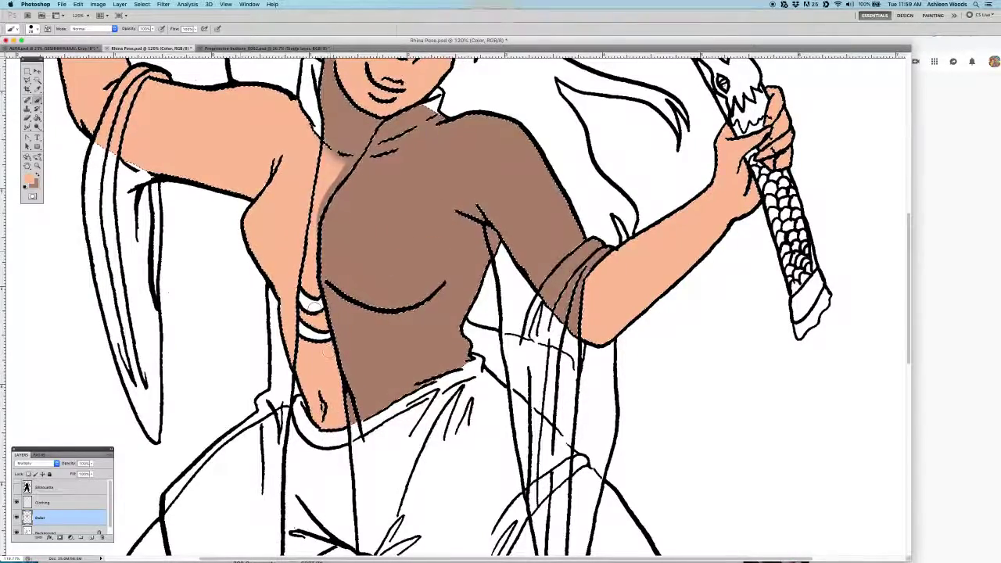
Paint the raised arm's upper part and the torso on that side brown
right_click(131, 127)
key(Return)
mouse_move(235, 172)
mouse_down()
mouse_move(274, 109)
mouse_move(156, 133)
mouse_move(180, 187)
mouse_up()
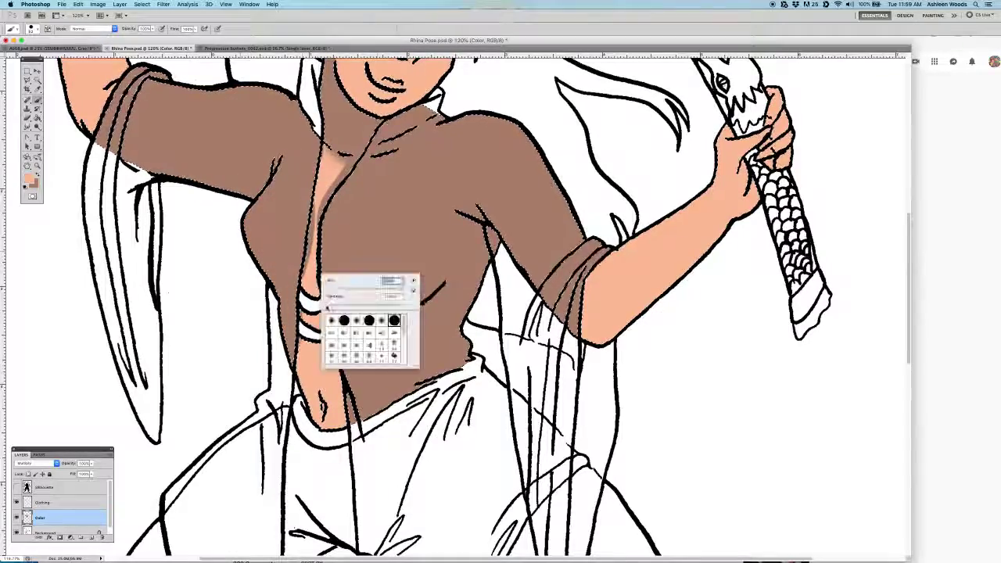
key(Escape)
Fill the gap beside the collar on the raised-arm side with brown
key(w)
scroll(453, 305, up, 5)
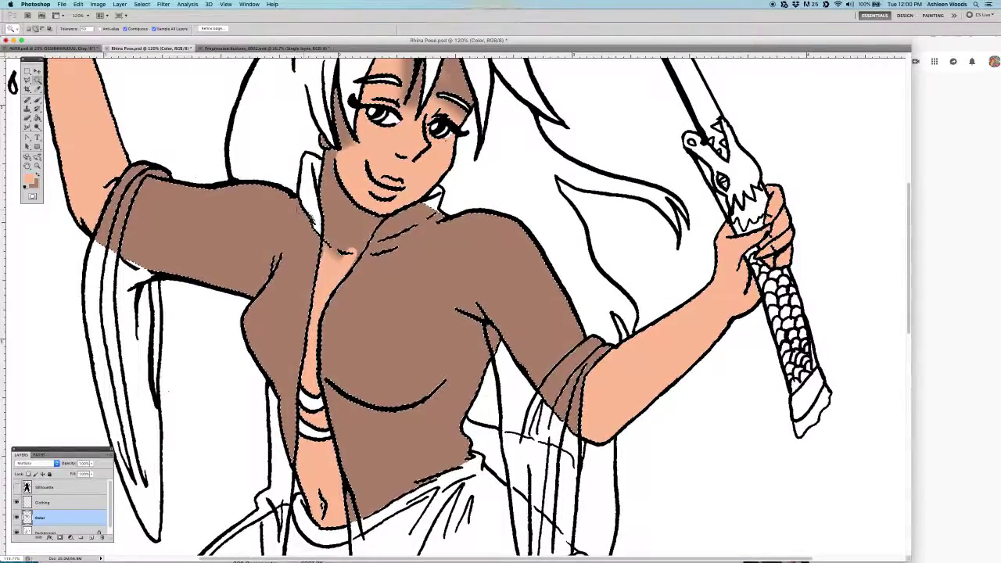
key(b)
drag(320, 186, 302, 205)
Softly shade the edges of the bare chest strip and stomach with brown
right_click(392, 311)
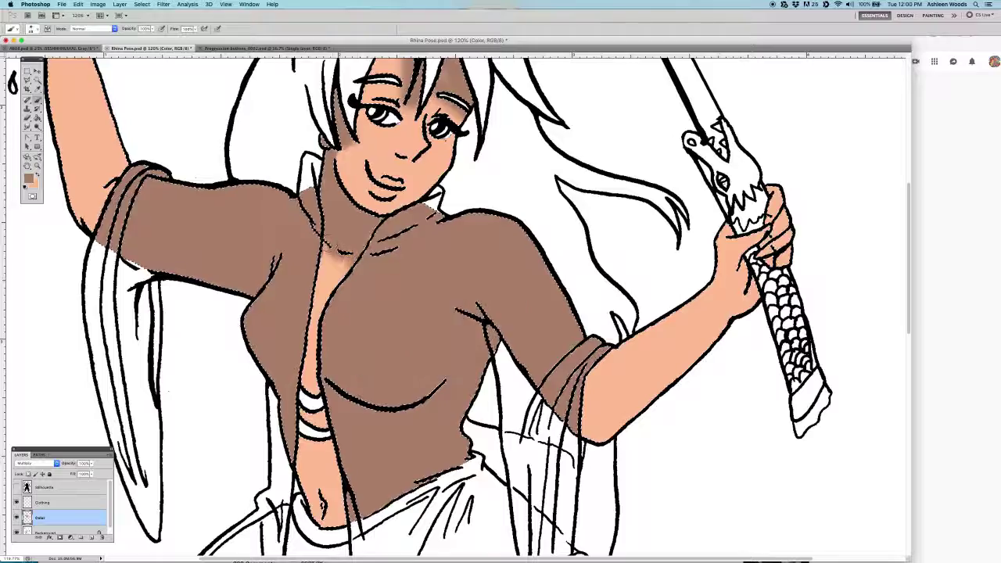
drag(348, 231, 325, 301)
scroll(457, 160, down, 5)
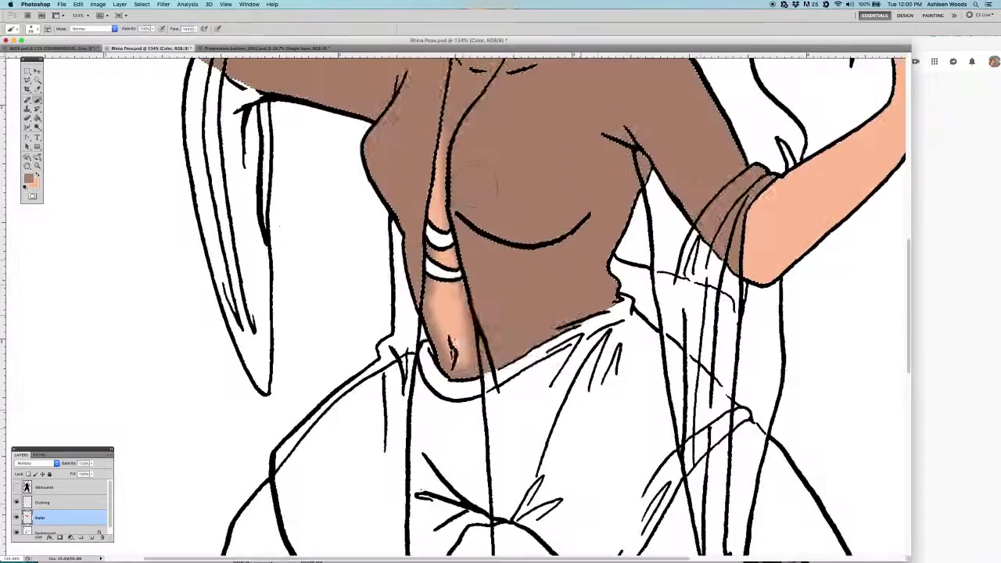
Shade the forehead, the bridge of the nose and the area beside the nostril with a soft lighter brown
key(ctrl+0)
scroll(450, 212, up, 5)
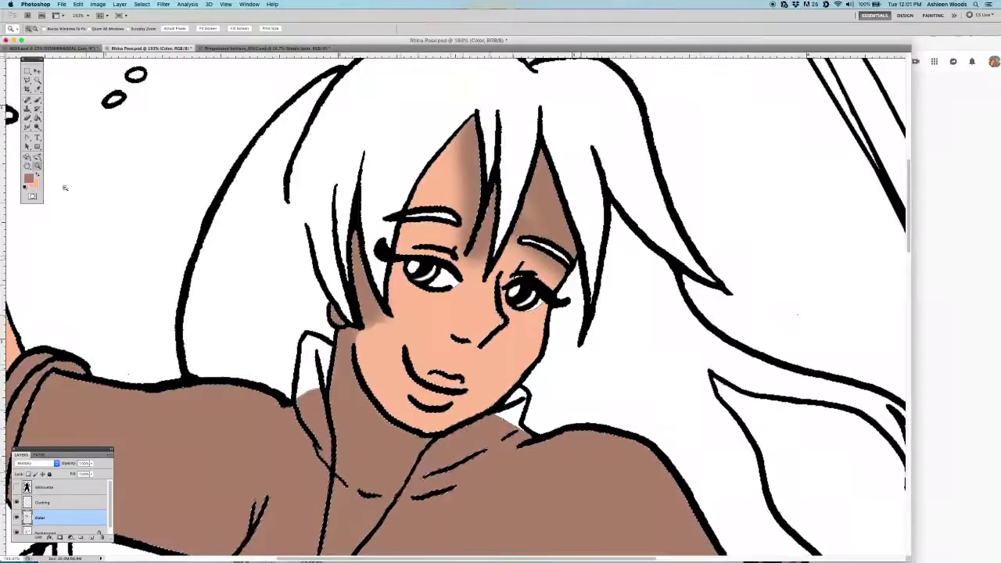
mouse_move(449, 151)
mouse_down()
mouse_move(479, 227)
mouse_move(533, 311)
mouse_up()
drag(554, 275, 532, 250)
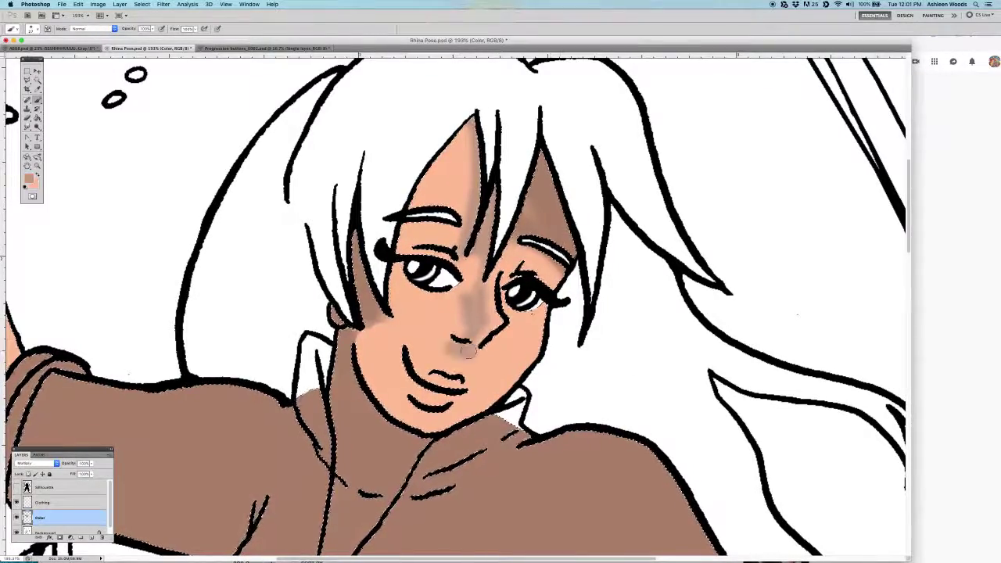
drag(468, 352, 501, 344)
Add soft shading around the eye, cheek, corner of the mouth and lower lip
key(b)
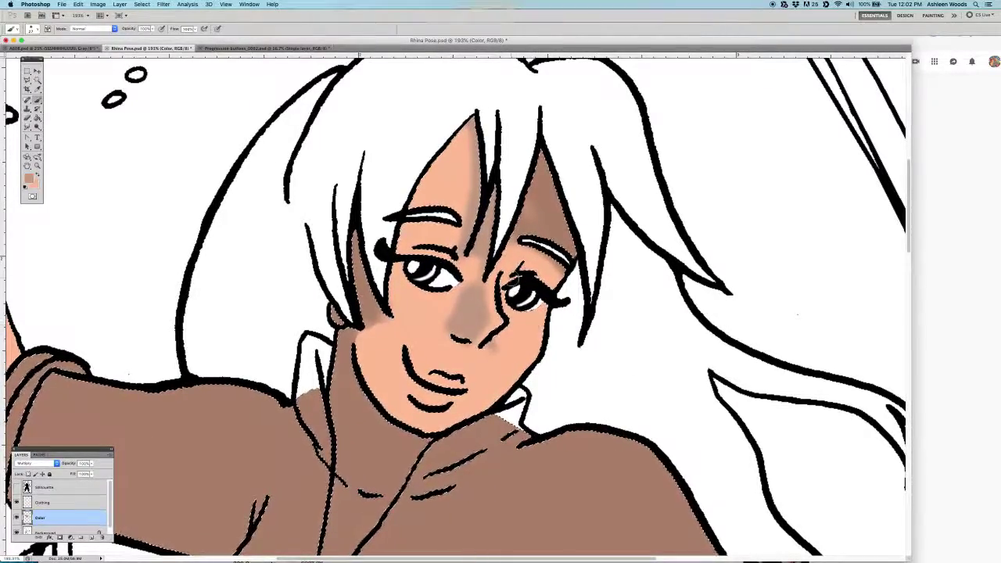
drag(516, 274, 540, 316)
scroll(454, 305, down, 4)
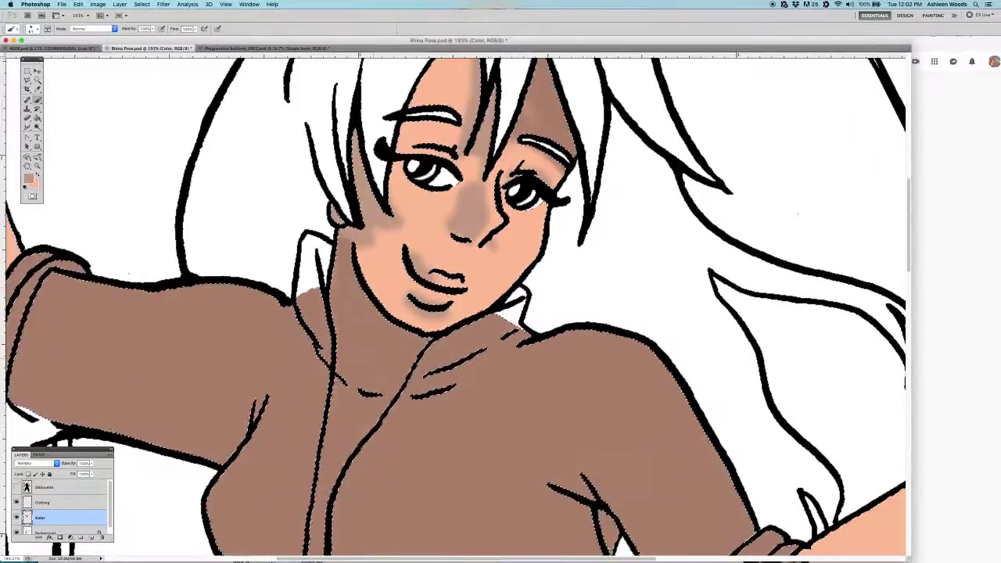
Paint the neck and the open chest strip down to the wrappings with the lighter brown midtone
scroll(453, 305, down, 6)
right_click(385, 380)
double_click(417, 423)
drag(332, 125, 320, 376)
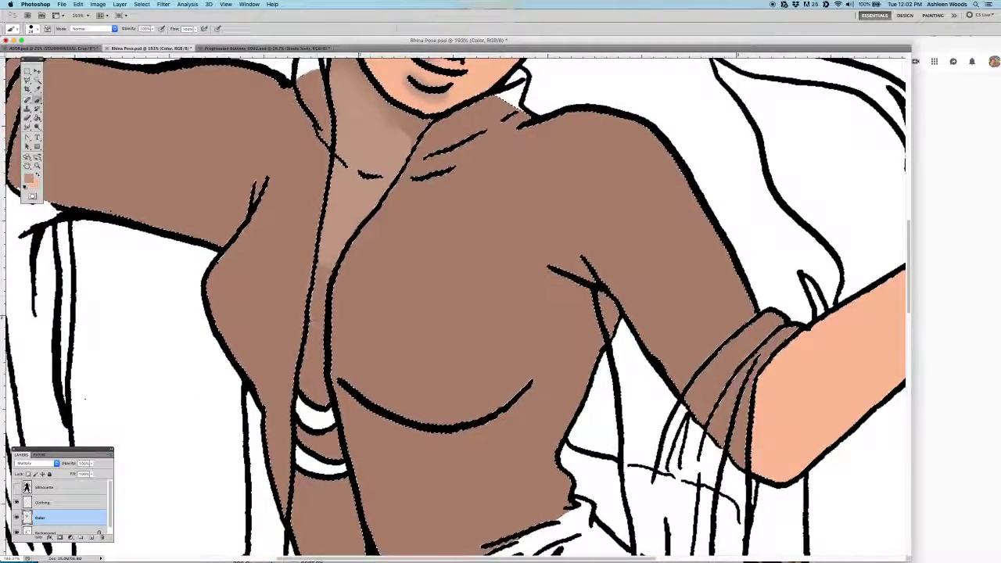
right_click(355, 443)
key(Escape)
drag(696, 321, 774, 422)
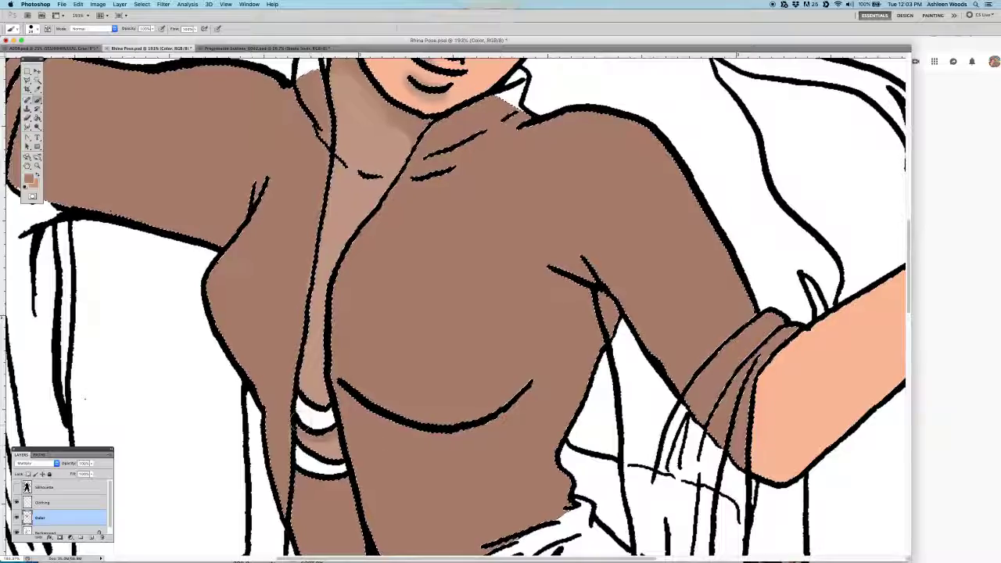
Paint the bare stomach with the lighter brown midtone and softly darken its edges
scroll(727, 367, down, 5)
drag(305, 289, 329, 414)
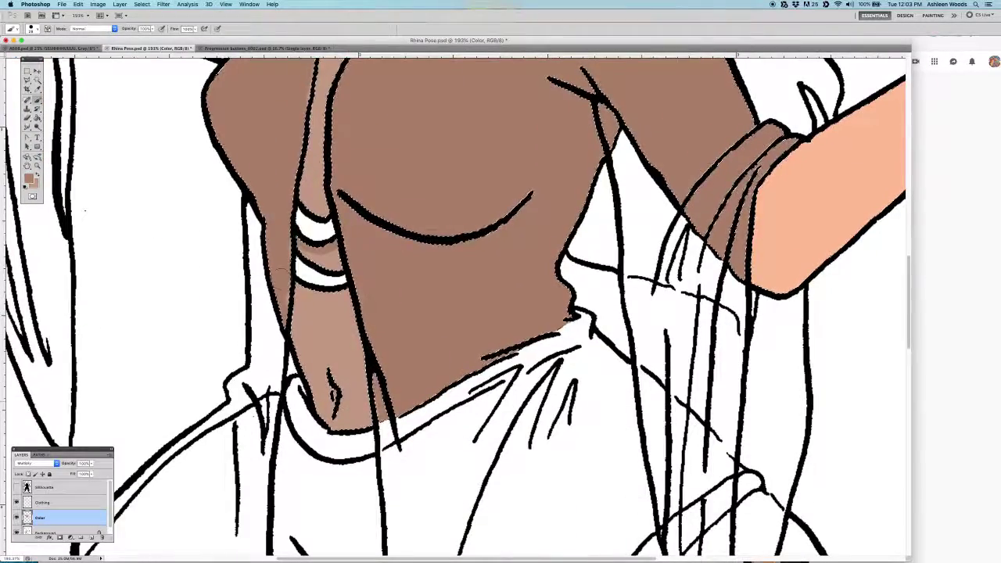
right_click(404, 313)
key(Escape)
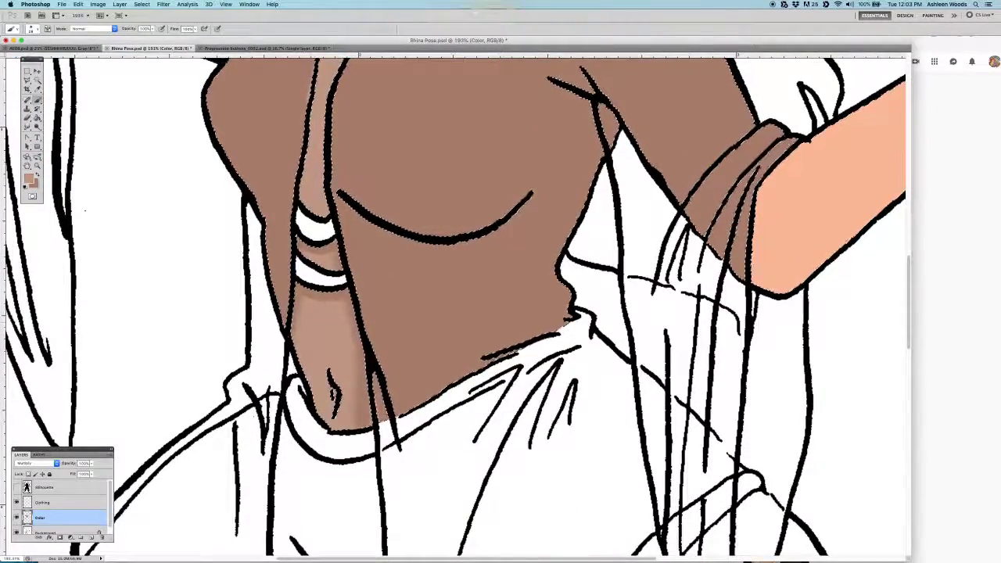
Paint a soft dark brown shadow beneath the bust curve on the front of the chest
alt+click(414, 373)
right_click(519, 242)
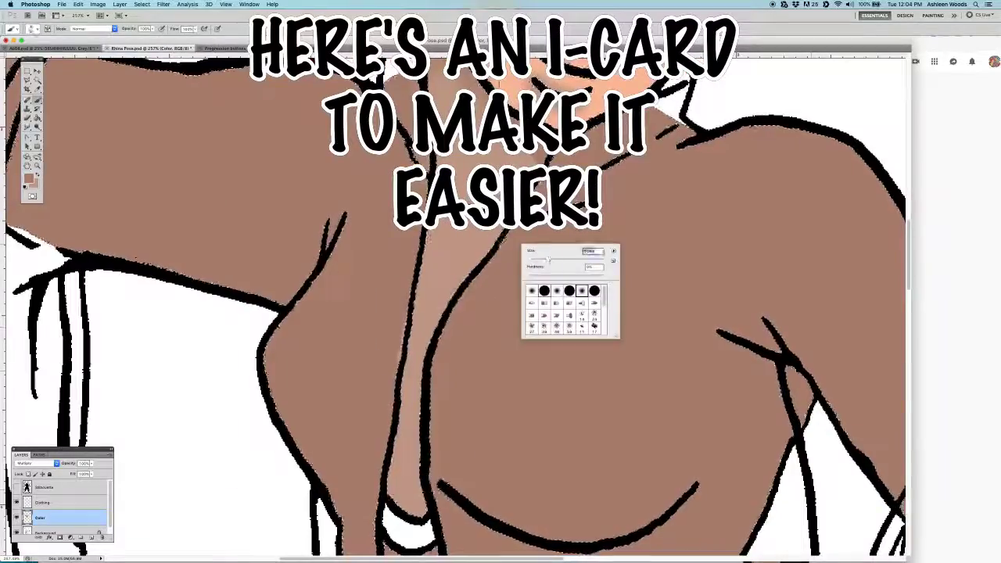
key(Escape)
key(super+minus)
key(super+minus)
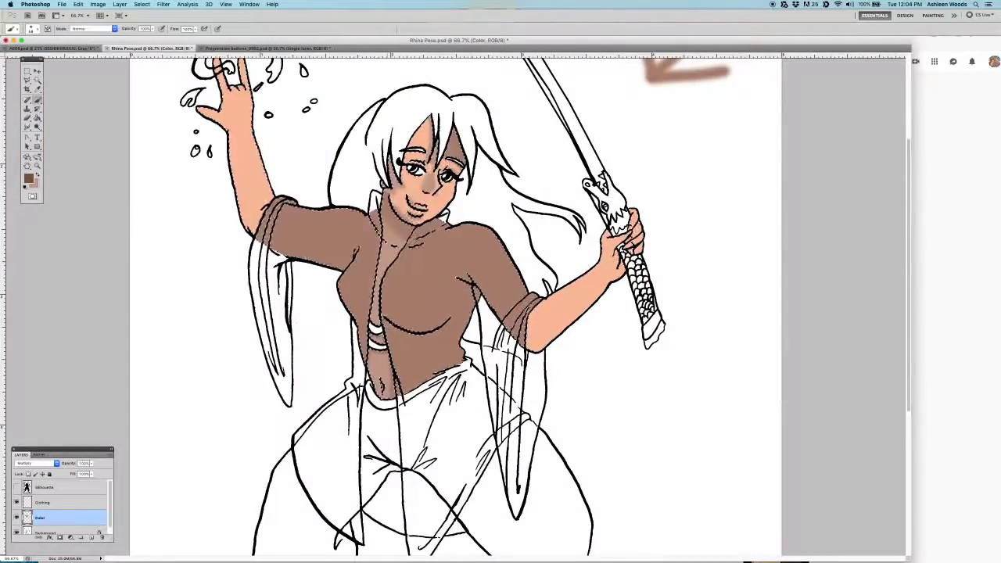
key(i)
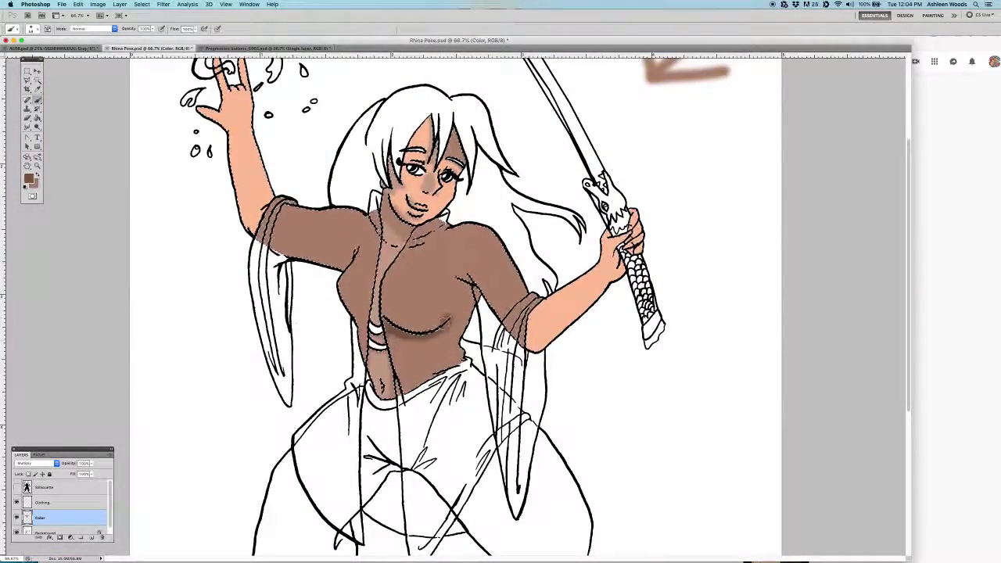
key(b)
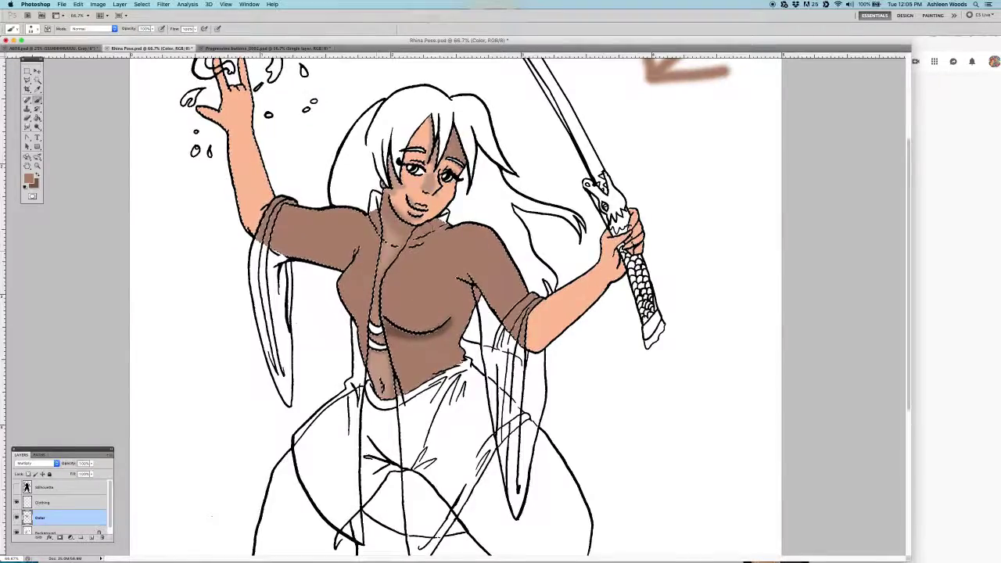
Try a soft brown shading band across the cheek from the hair to the nose
scroll(406, 111, up, 5)
alt+click(424, 336)
right_click(513, 377)
key(Escape)
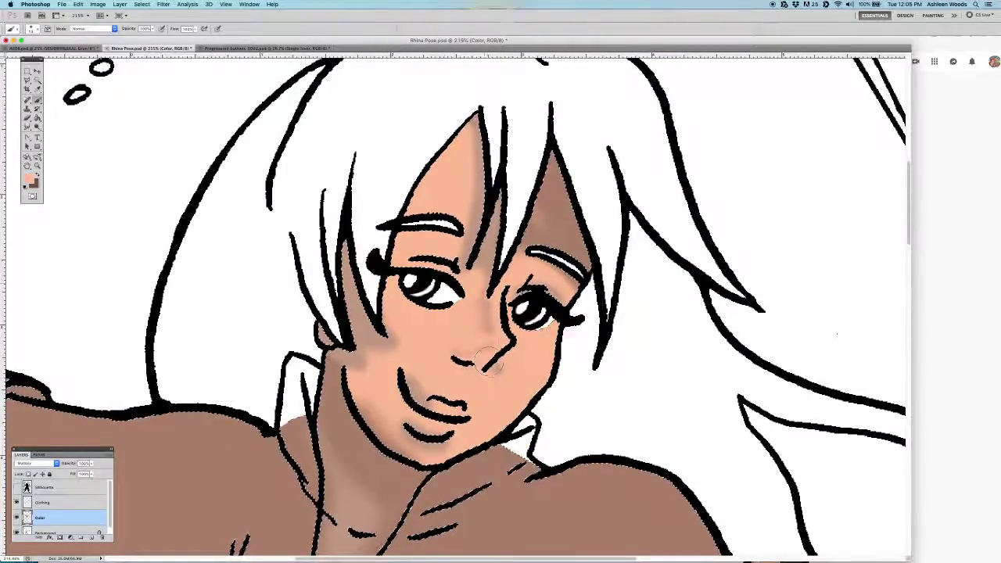
drag(391, 348, 415, 344)
mouse_move(508, 325)
mouse_down()
mouse_move(440, 332)
mouse_move(465, 350)
mouse_up()
alt+click(457, 356)
key(Escape)
key(ctrl+alt+z)
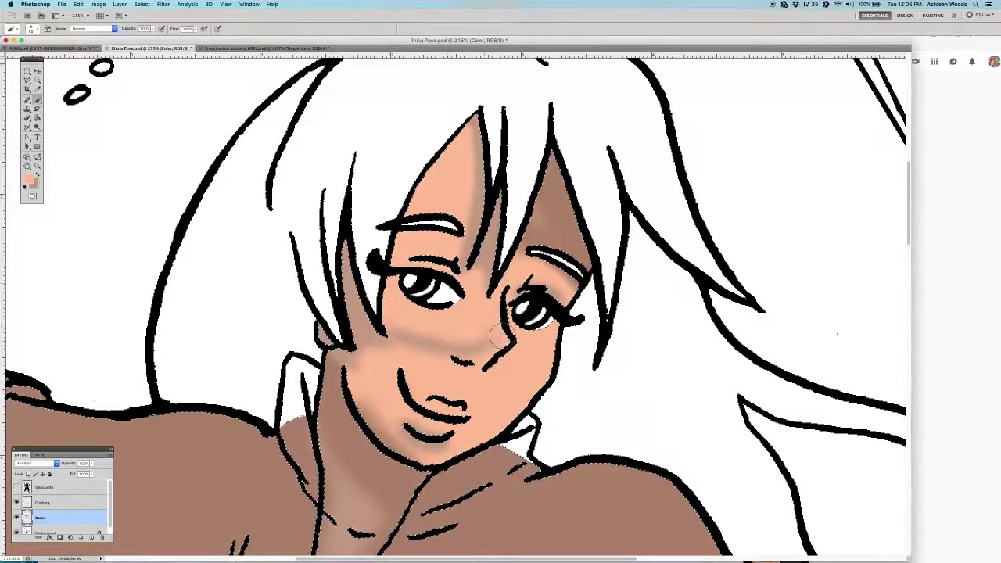
Paint a brown shadow shape along the side of the nose between the eyes and nostril
right_click(509, 329)
key(Escape)
scroll(508, 305, down, 5)
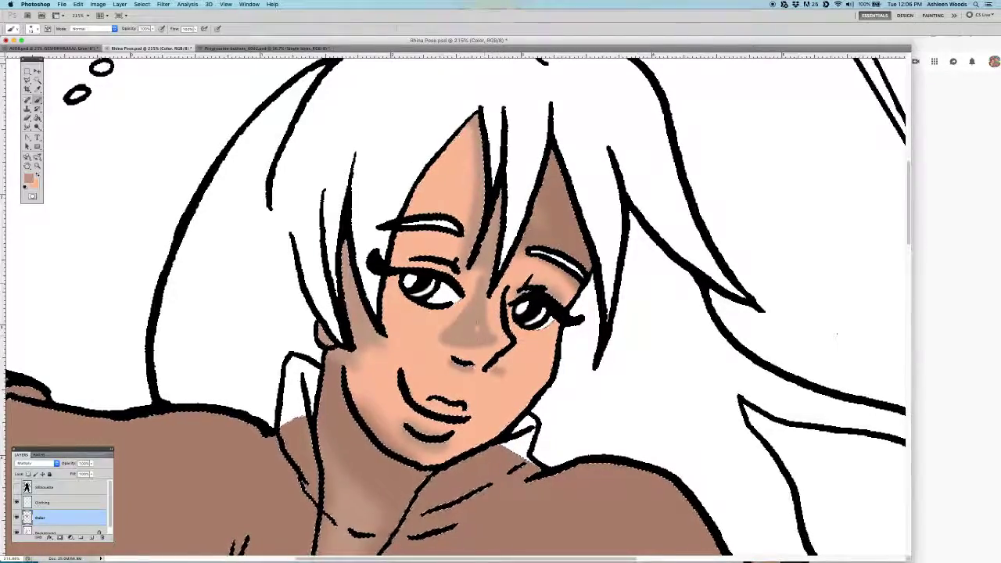
Deepen the brown shading on the forehead beside the hair strands and on the neck beneath the chin
scroll(477, 169, up, 4)
right_click(478, 170)
key(Escape)
key(ctrl+h)
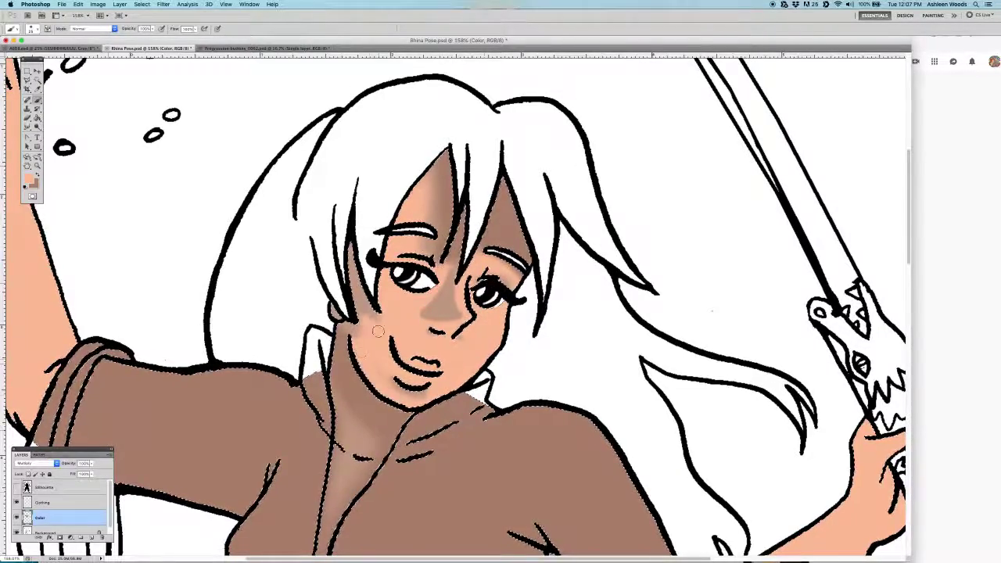
key(x)
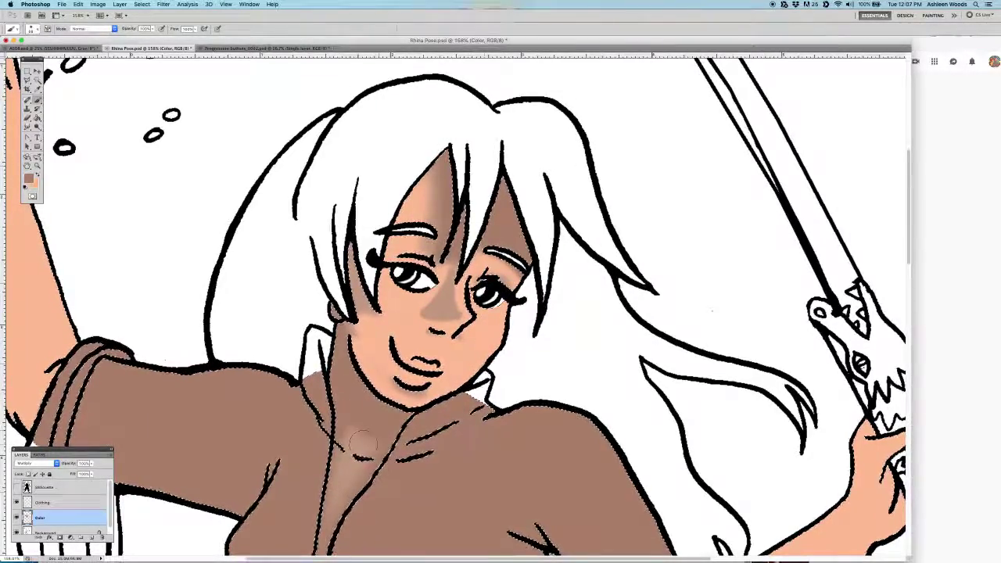
Shade the fingers, thumb, palm edge and outer forearm of the raised arm with brown midtones
key(z)
key(ctrl+minus)
key(ctrl+minus)
key(ctrl+minus)
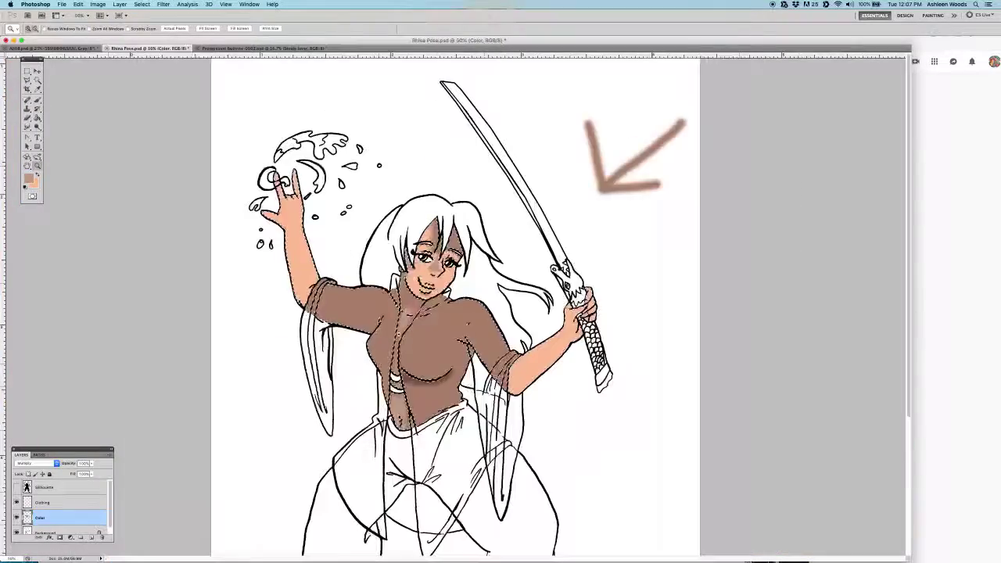
drag(330, 214, 368, 214)
key(b)
right_click(223, 250)
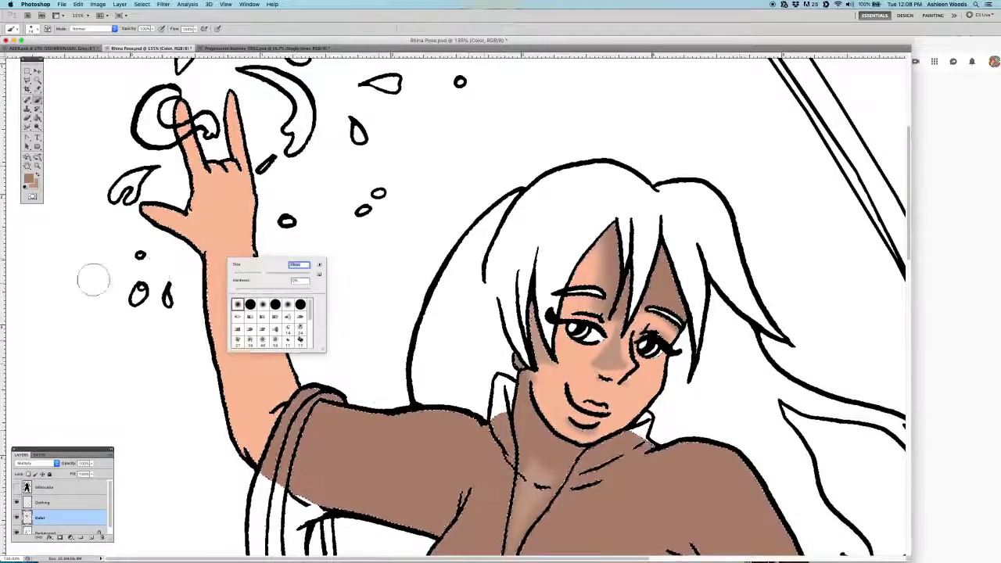
key(Escape)
key(w)
key(b)
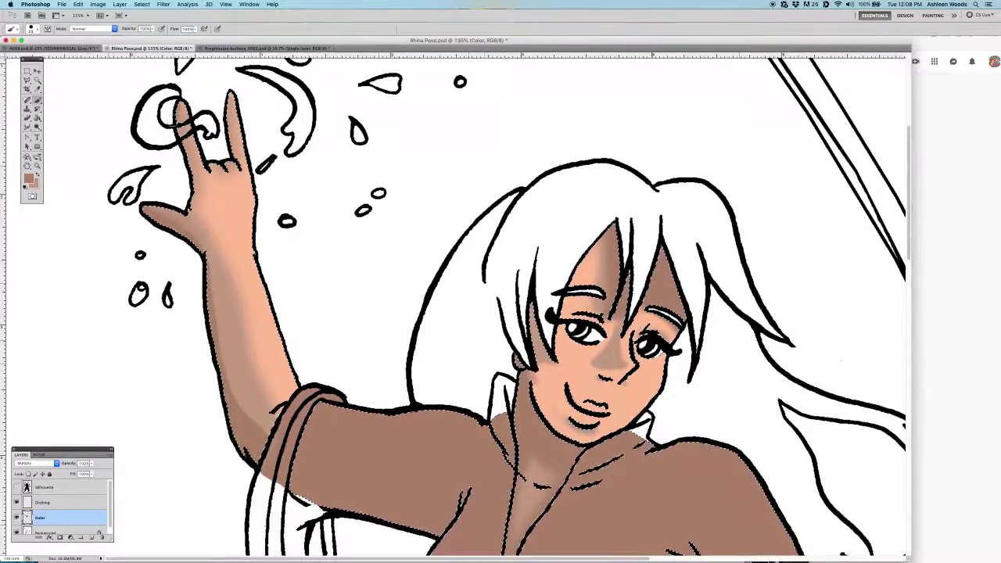
Paint the sword arm's forearm and hand brown, with a lighter brown band blended along the upper side
scroll(456, 305, down, 5)
scroll(456, 305, down, 2)
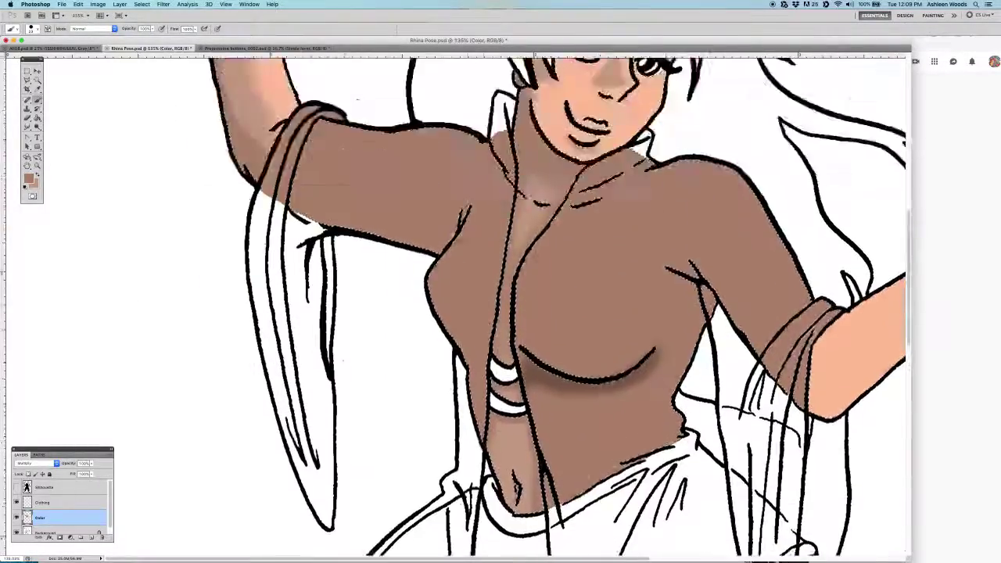
key(z)
mouse_move(422, 290)
mouse_down()
mouse_move(368, 291)
mouse_move(410, 294)
mouse_up()
key(super+0)
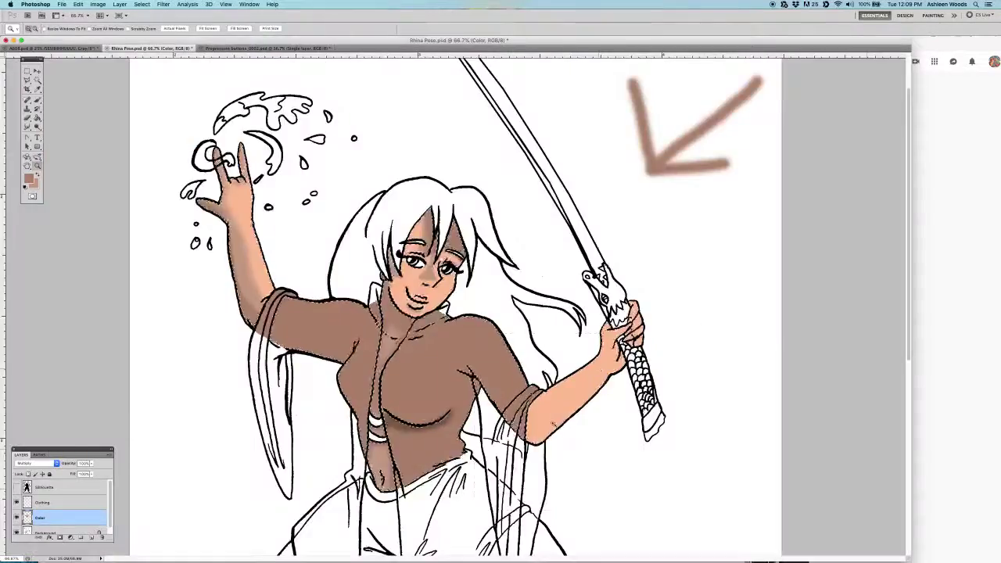
drag(375, 368, 420, 368)
key(w)
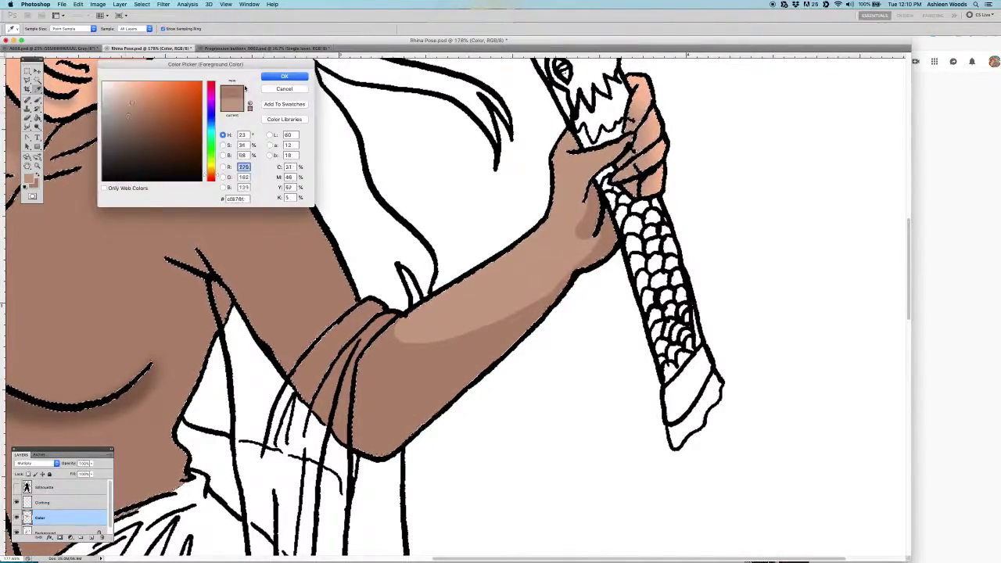
click(411, 327)
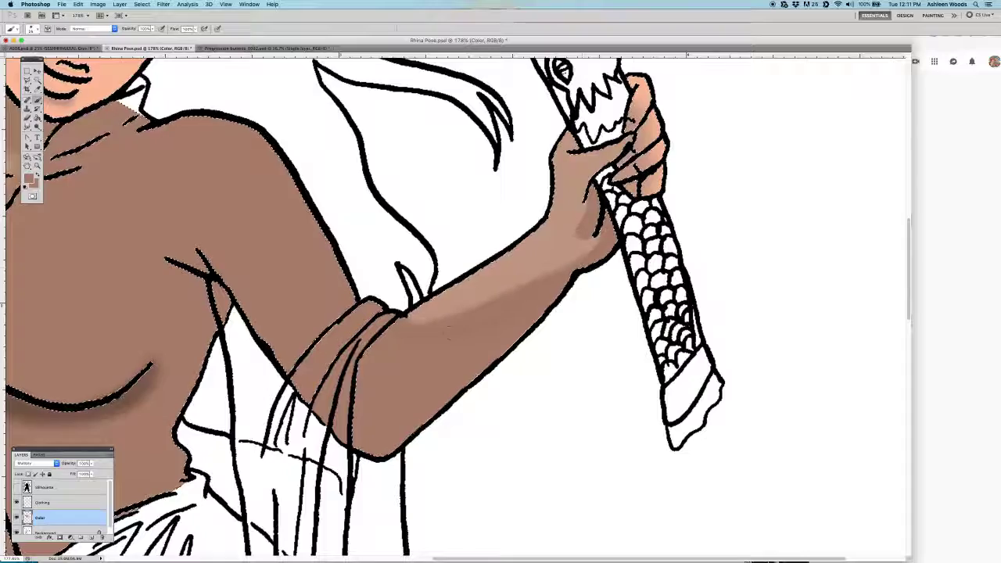
Paint a dark brown shadow under the sword arm's elbow and at the wrist beside the grip
drag(359, 374, 513, 344)
right_click(440, 387)
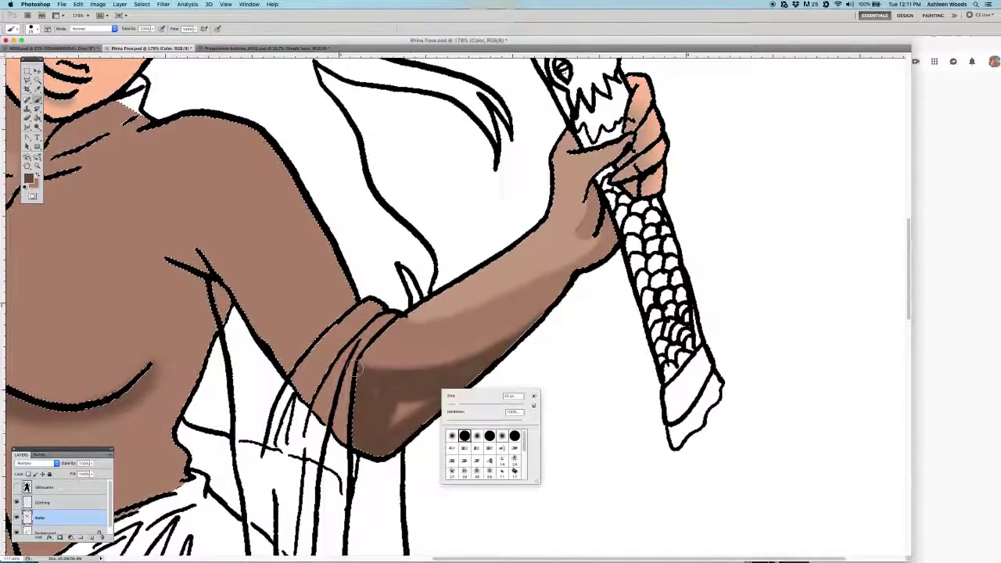
drag(375, 414, 516, 364)
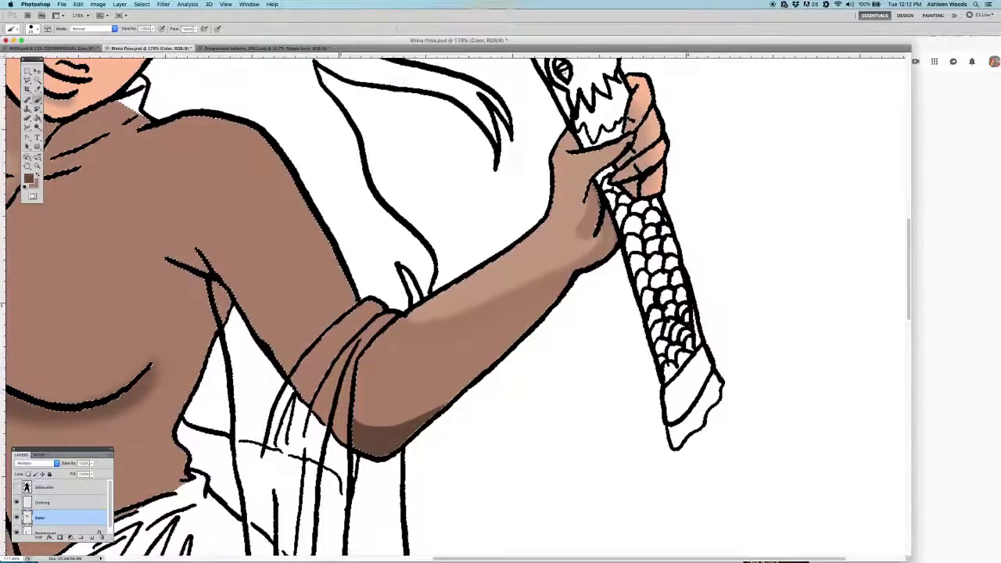
key(super+h)
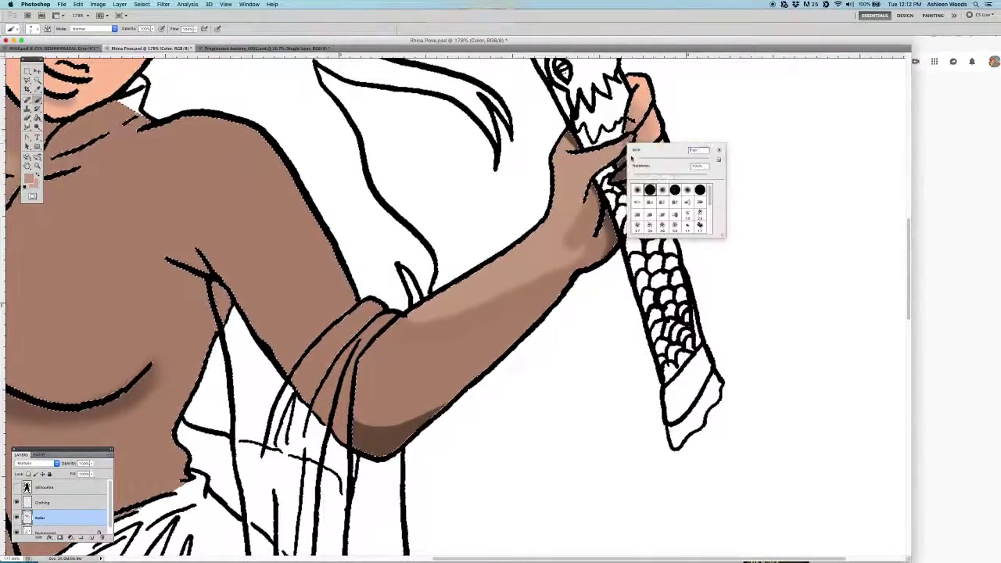
Paint a hard-edged dark brown shadow along the underside of the raised upper arm into the armpit
key(super+minus)
key(super+0)
key(super+plus)
key(i)
key(b)
right_click(459, 222)
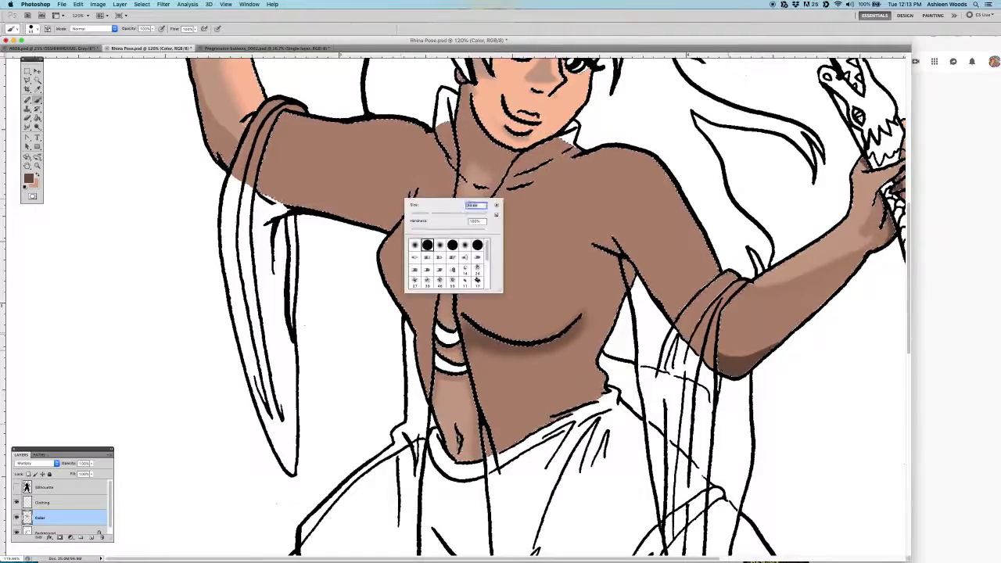
drag(367, 188, 415, 234)
drag(258, 183, 399, 219)
Extend the dark brown shadow under the bust on the raised-arm side and down the edge of the torso
right_click(493, 361)
key(Return)
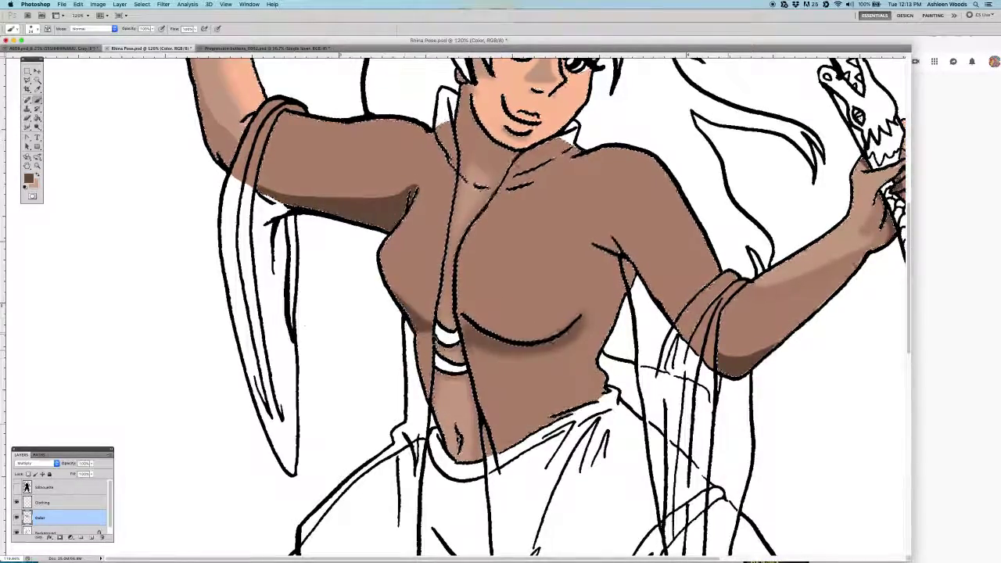
right_click(519, 359)
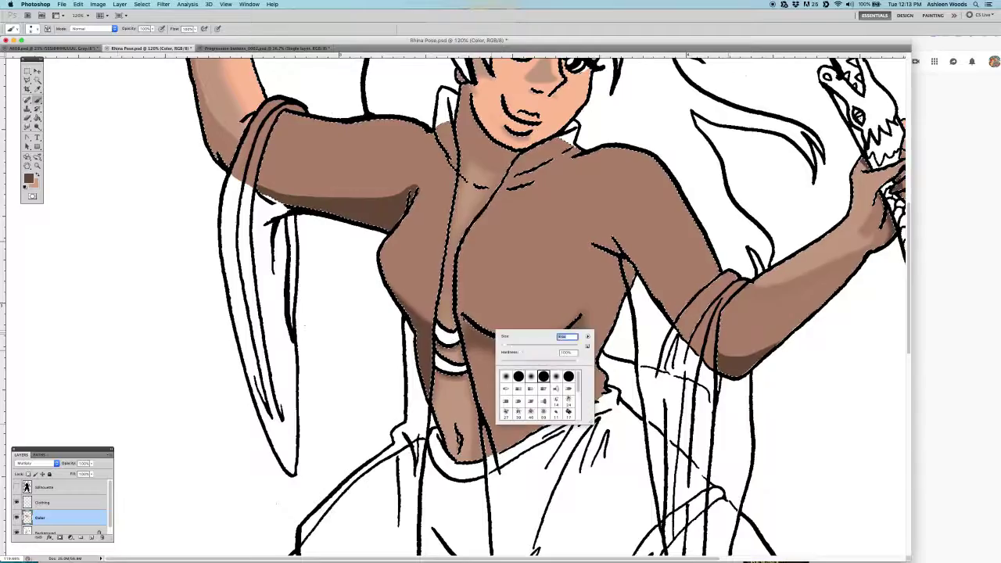
key(Escape)
Widen the shadow beneath the bust curve into a smooth mid-brown band and clean the skin above the line
scroll(563, 348, up, 5)
right_click(342, 299)
key(Escape)
right_click(597, 361)
key(Return)
drag(626, 266, 352, 352)
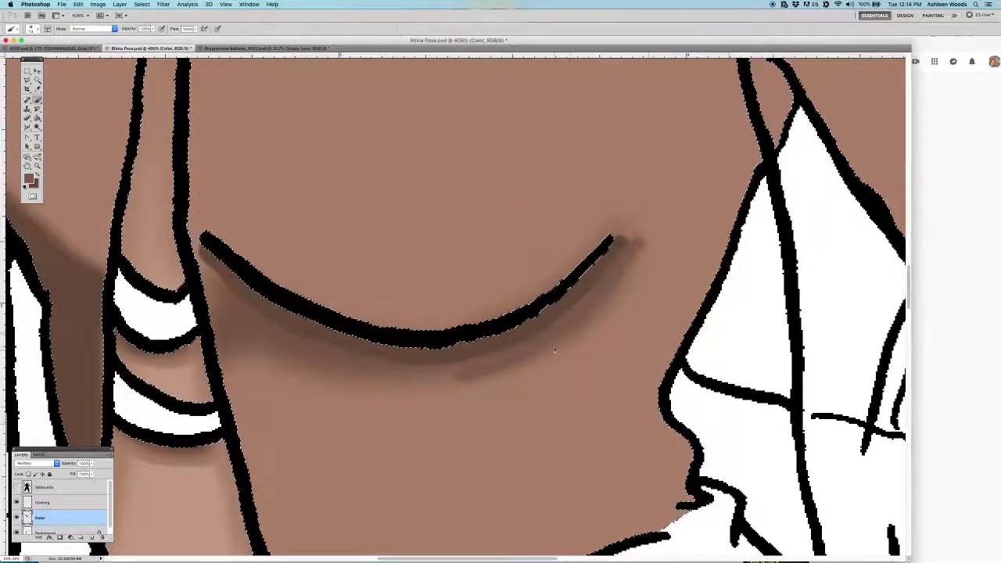
right_click(595, 374)
key(Escape)
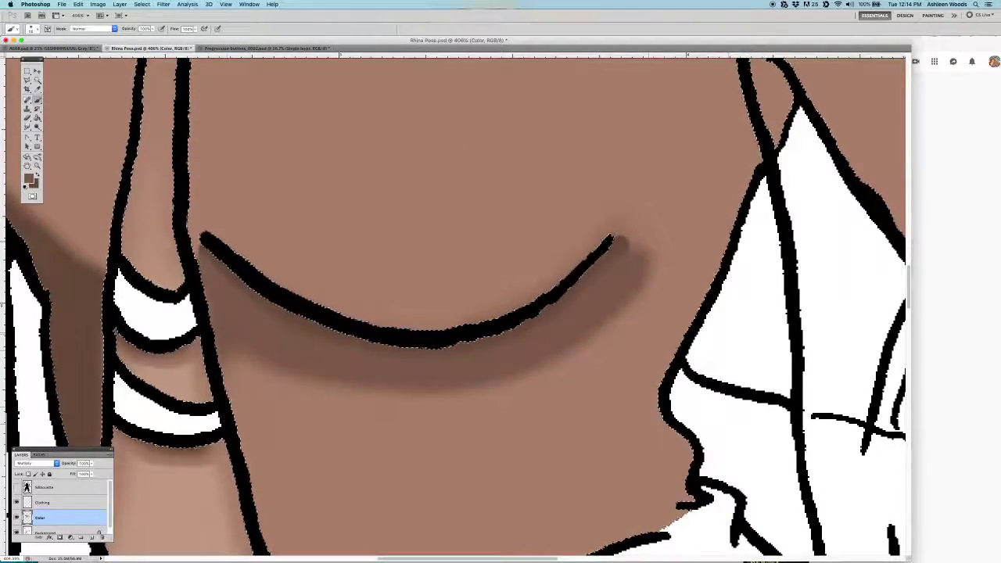
right_click(369, 305)
key(Escape)
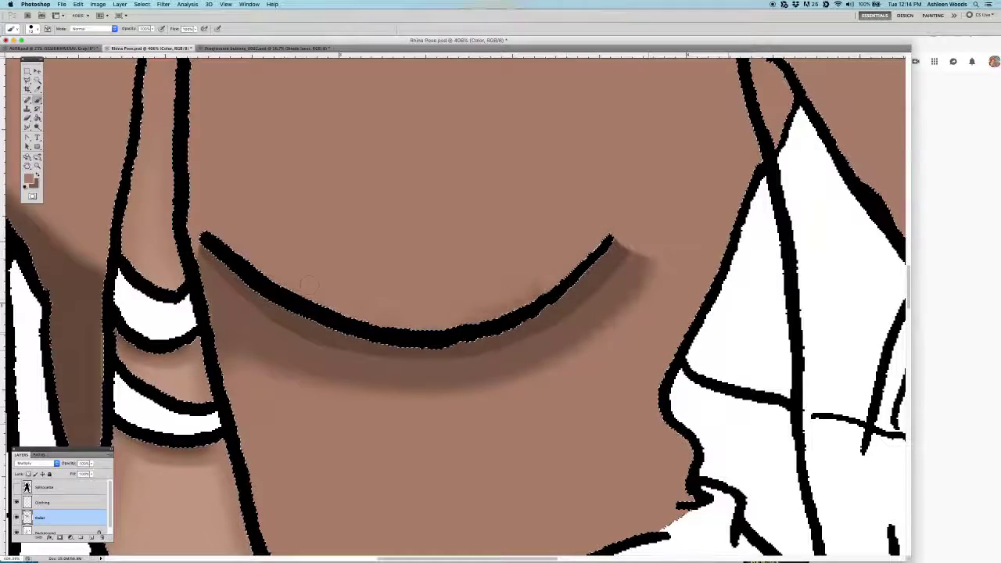
Darken the bust shadow next to the line and trim its outer end with the base skin brown
key(b)
right_click(645, 270)
key(Escape)
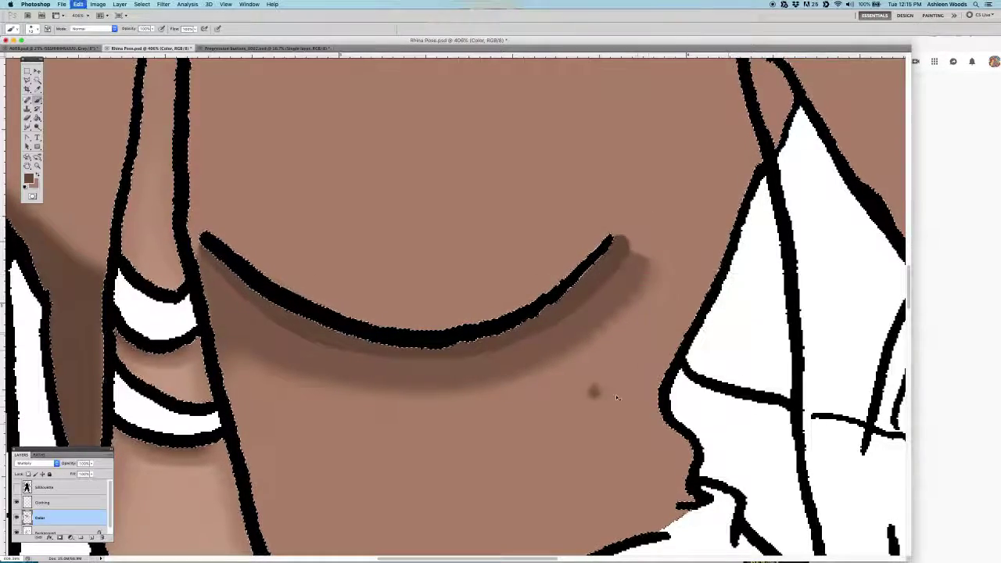
right_click(660, 208)
key(Escape)
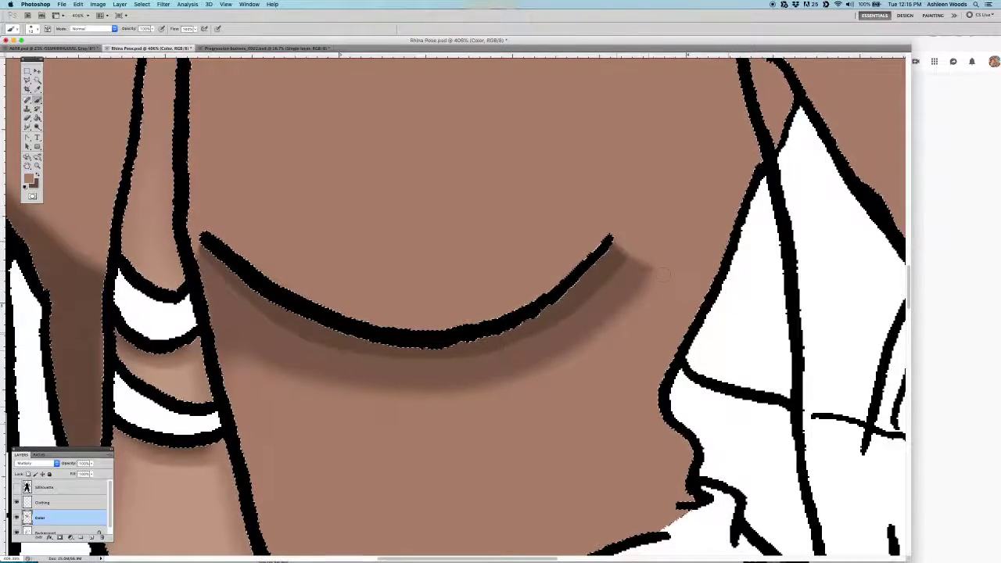
right_click(409, 409)
key(Escape)
Paint a dark brown shadow on the neck following the underside of the jawline
key(z)
key(ctrl+0)
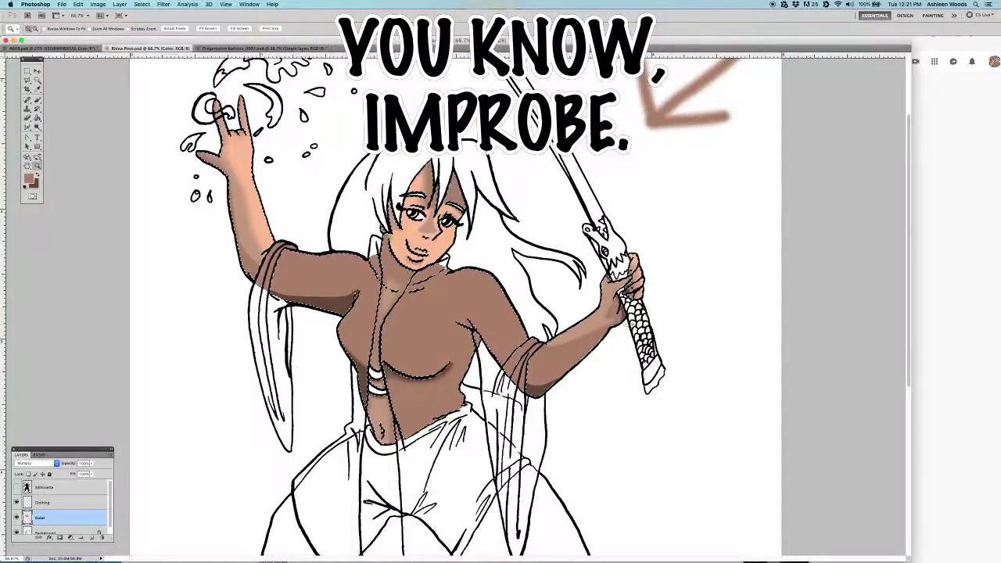
drag(401, 256, 453, 258)
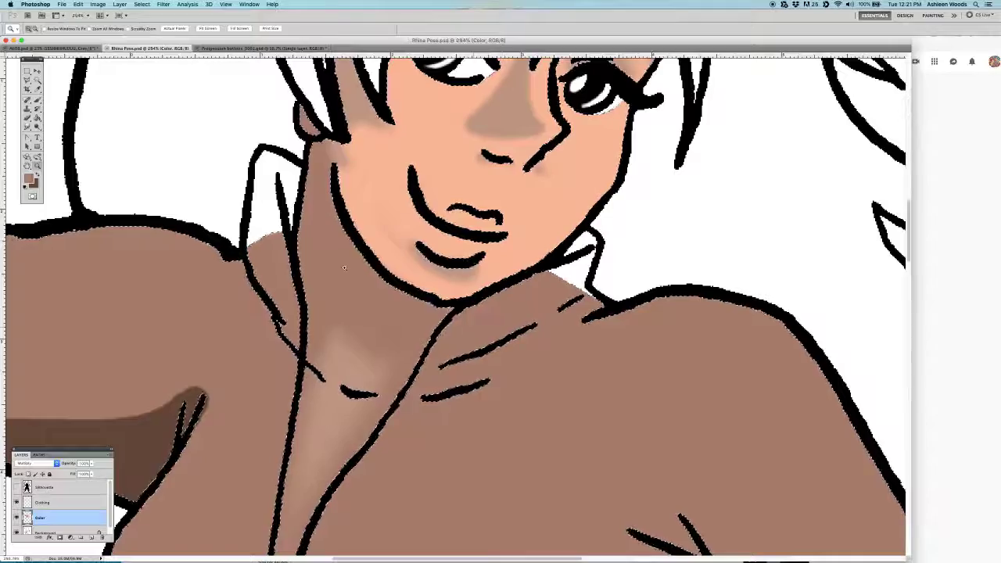
key(b)
right_click(366, 242)
key(Escape)
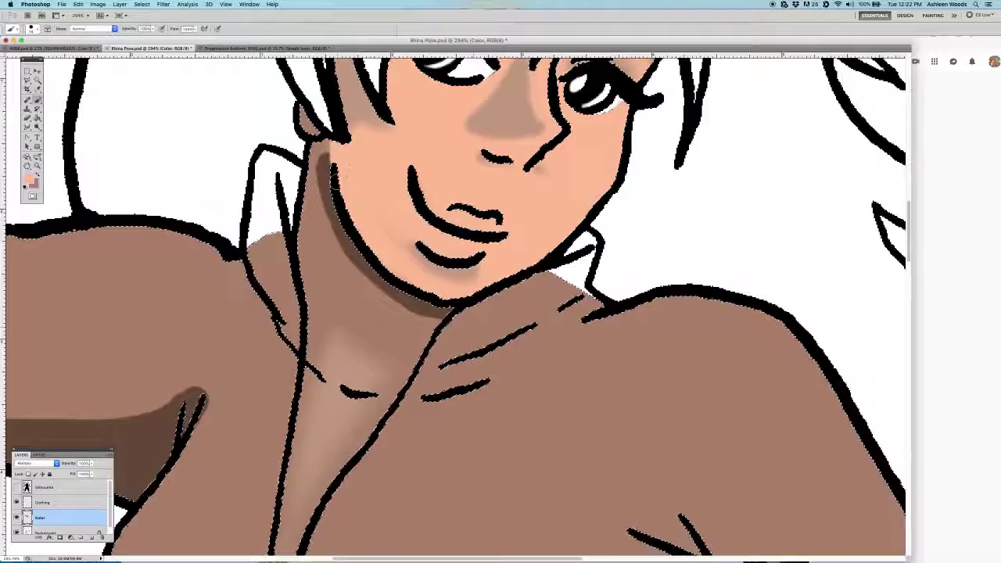
drag(333, 157, 327, 199)
Choose a light blue foreground colour and paint blue highlights on the fingers gripping the sword
key(ctrl+minus)
key(ctrl+minus)
key(ctrl+minus)
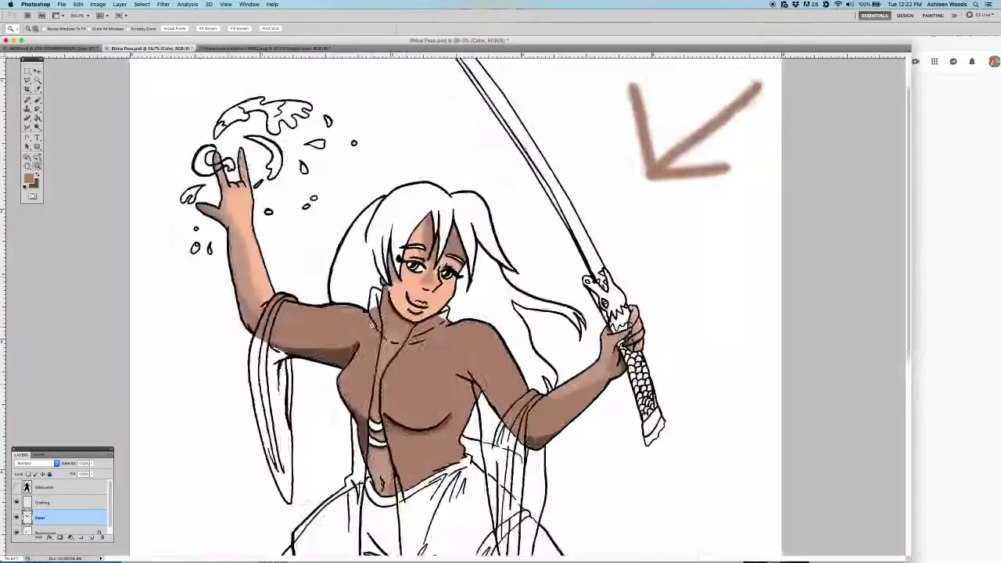
key(ctrl+minus)
key(i)
click(30, 179)
key(Return)
key(b)
right_click(370, 290)
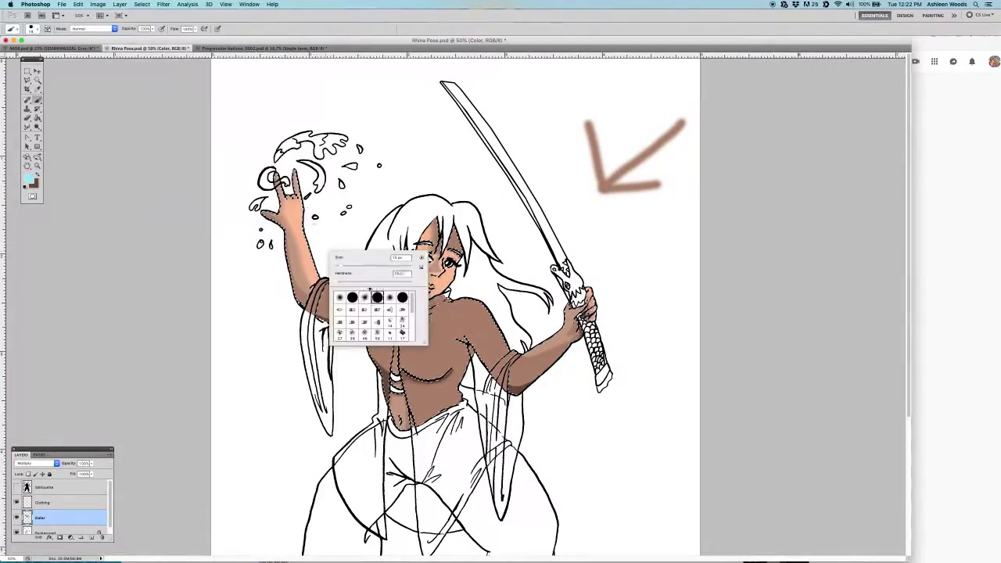
scroll(602, 316, up, 5)
drag(549, 246, 545, 266)
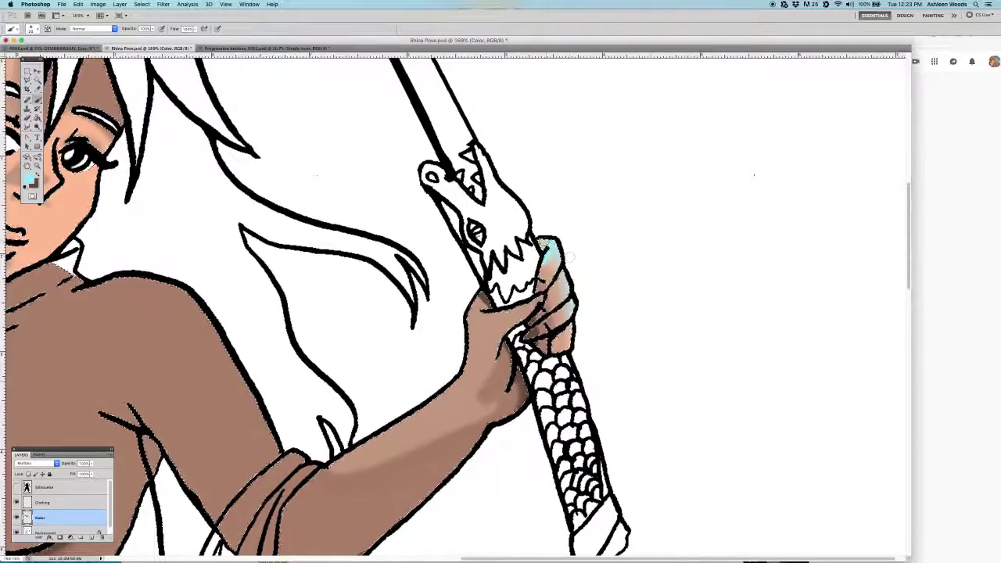
right_click(538, 302)
key(Return)
Create a new layer named Blue Light and paint a light blue glow along the cheek facing the sword
key(ctrl+minus)
key(ctrl+minus)
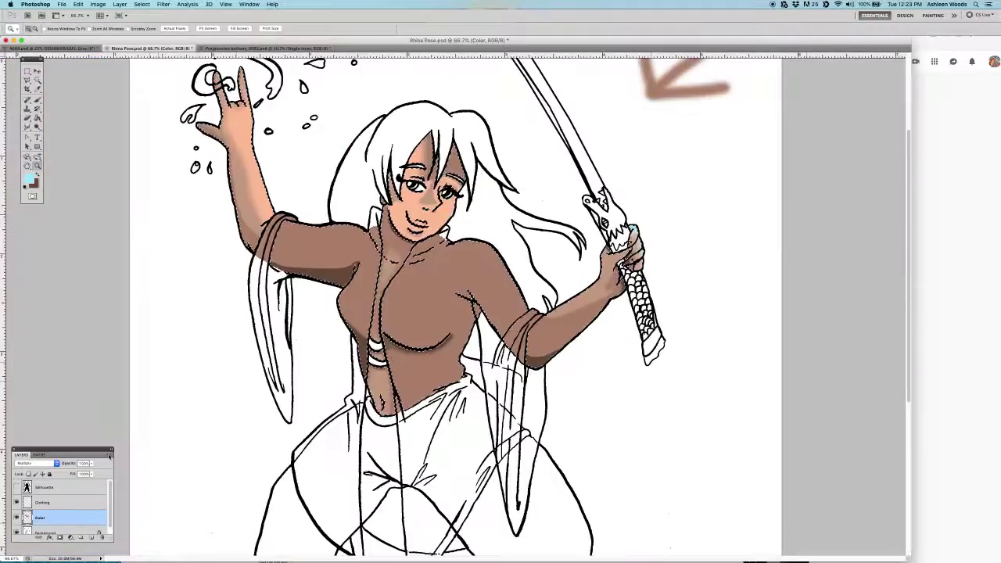
key(ctrl+shift+n)
text(Blue Light)
key(Return)
right_click(465, 211)
key(Return)
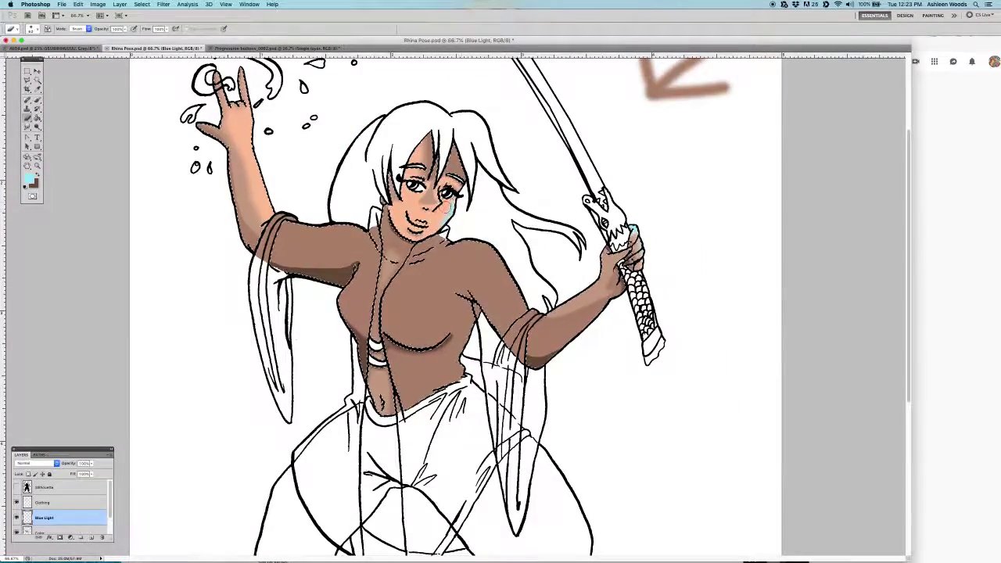
Paint light blue glow along the bridge and side of the nose and tidy its edges with the eraser
scroll(435, 194, up, 10)
right_click(487, 252)
key(Return)
scroll(486, 252, down, 3)
right_click(527, 251)
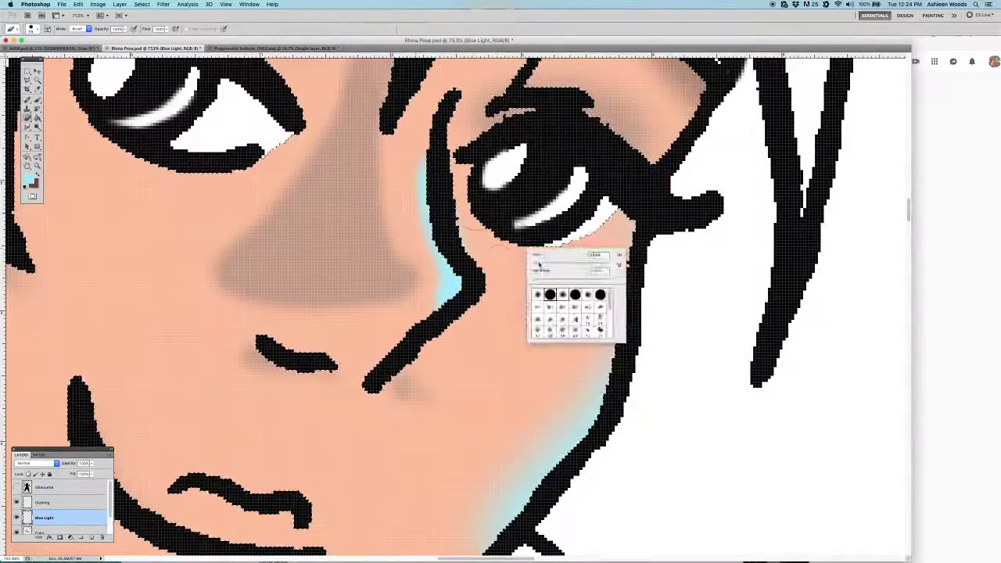
key(Return)
scroll(527, 251, down, 3)
scroll(477, 176, up, 4)
Add a light blue highlight to the lips and trim it to shape
right_click(477, 176)
key(Return)
scroll(547, 254, down, 3)
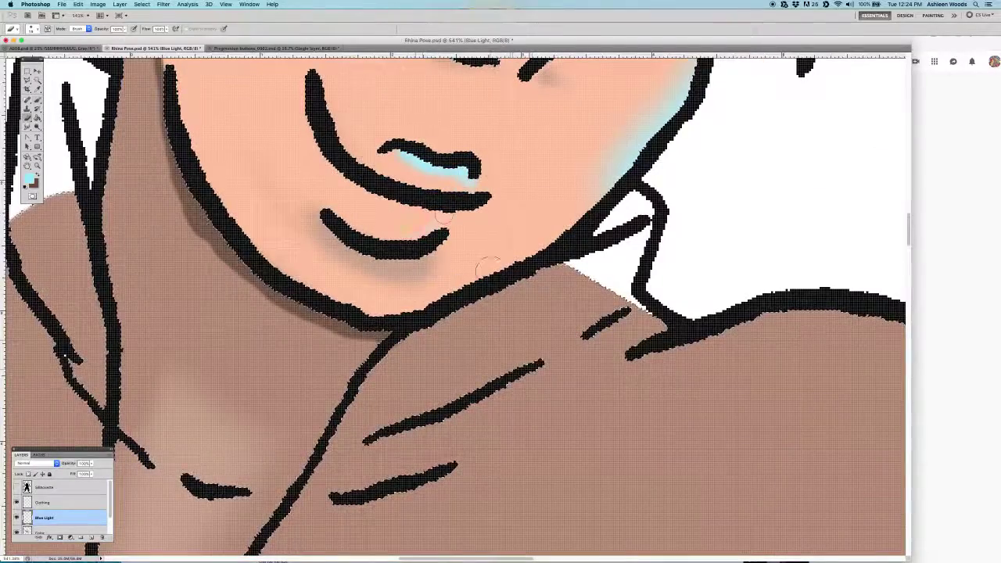
drag(407, 228, 442, 233)
Paint light blue glow along the sword-facing edges of the raised hand and forearm
key(z)
alt+click(530, 266)
alt+click(530, 266)
scroll(425, 224, up, 5)
key(b)
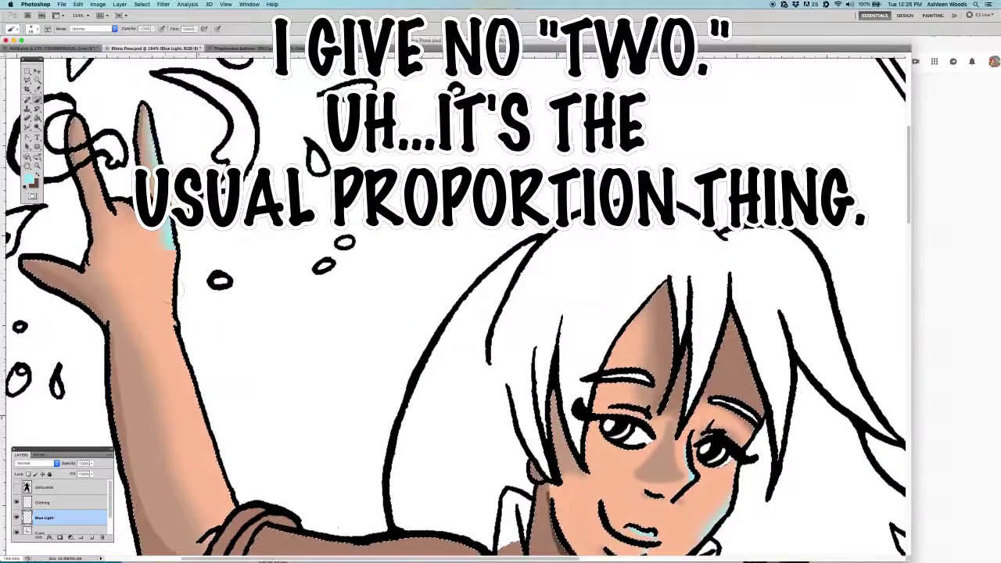
drag(171, 248, 231, 504)
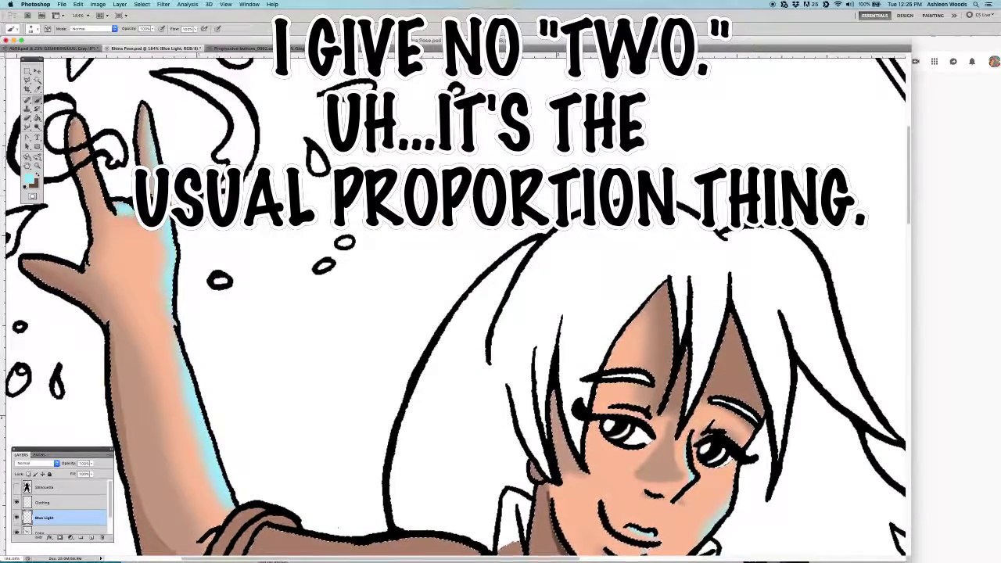
key(z)
Shade both ankles on the Color layer with brown shadows and add peach highlights to the front of the foot
scroll(414, 348, down, 5)
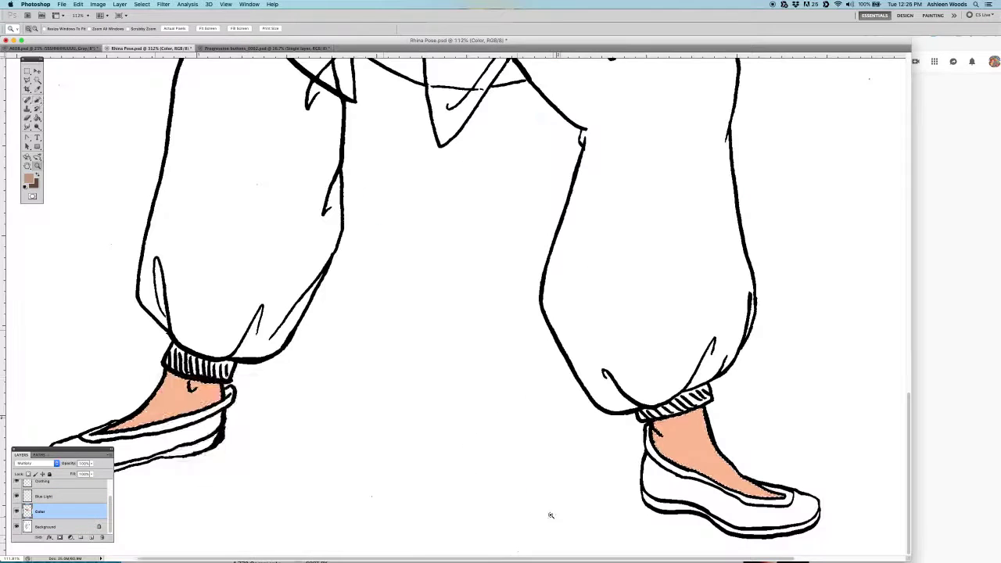
key(b)
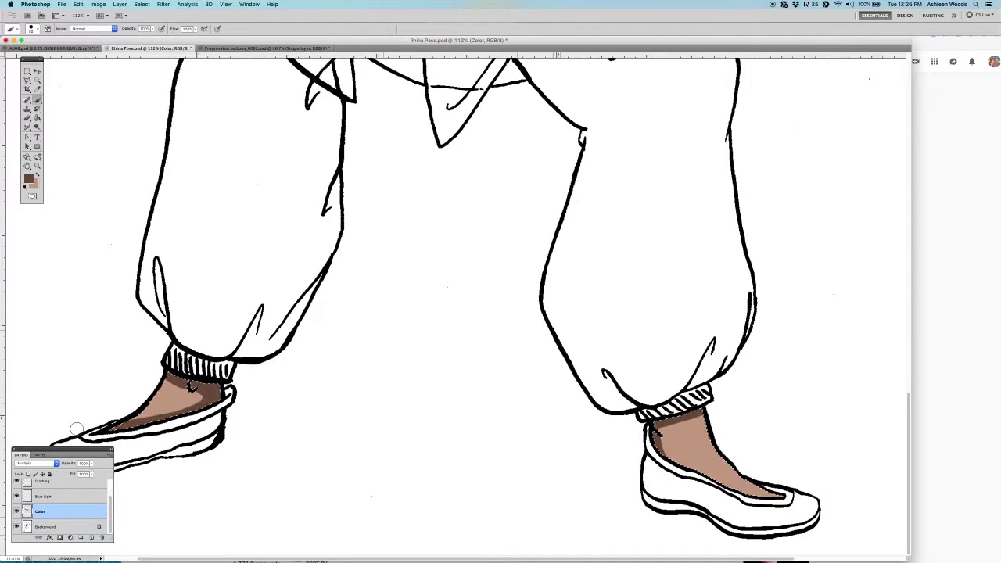
drag(153, 418, 196, 397)
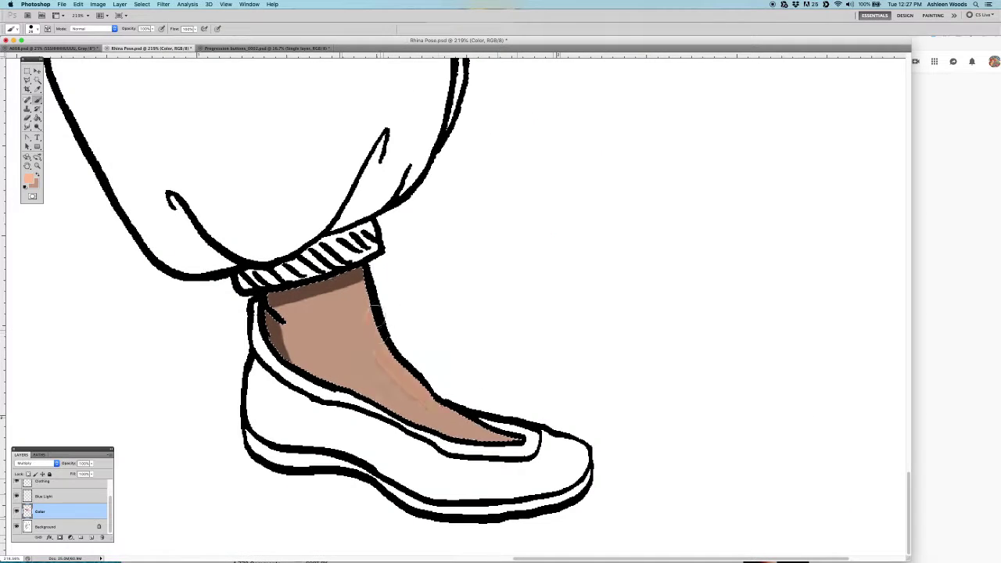
right_click(463, 341)
drag(501, 434, 398, 384)
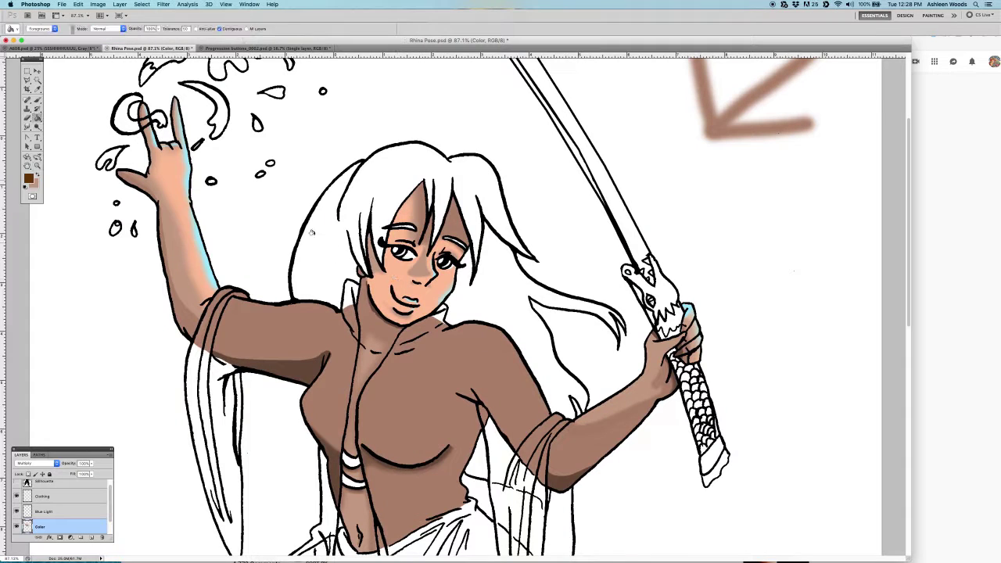
Fill all the hair sections, including the lock under the sword arm, with dark brown
click(332, 243)
click(492, 471)
key(w)
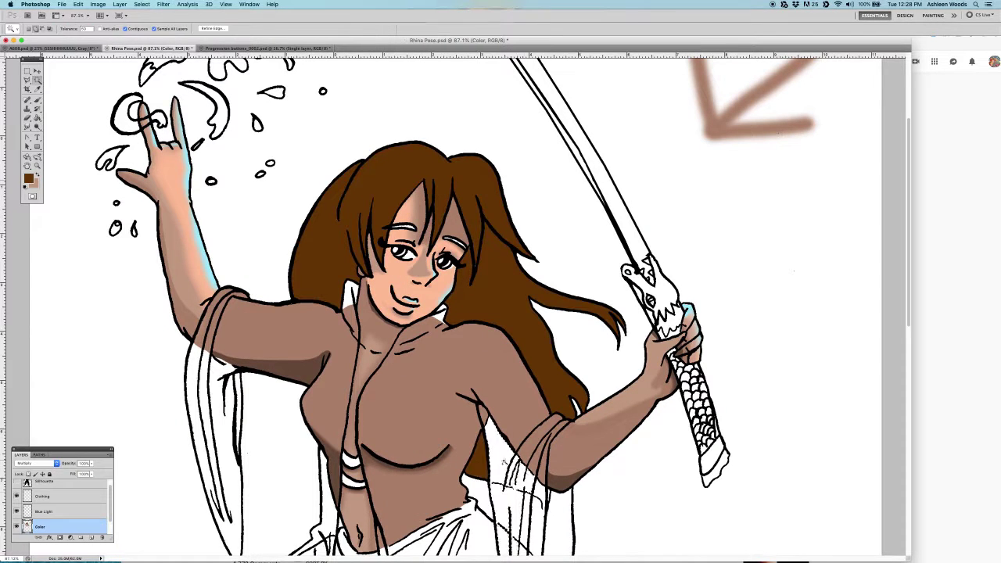
key(alt+BackSpace)
key(g)
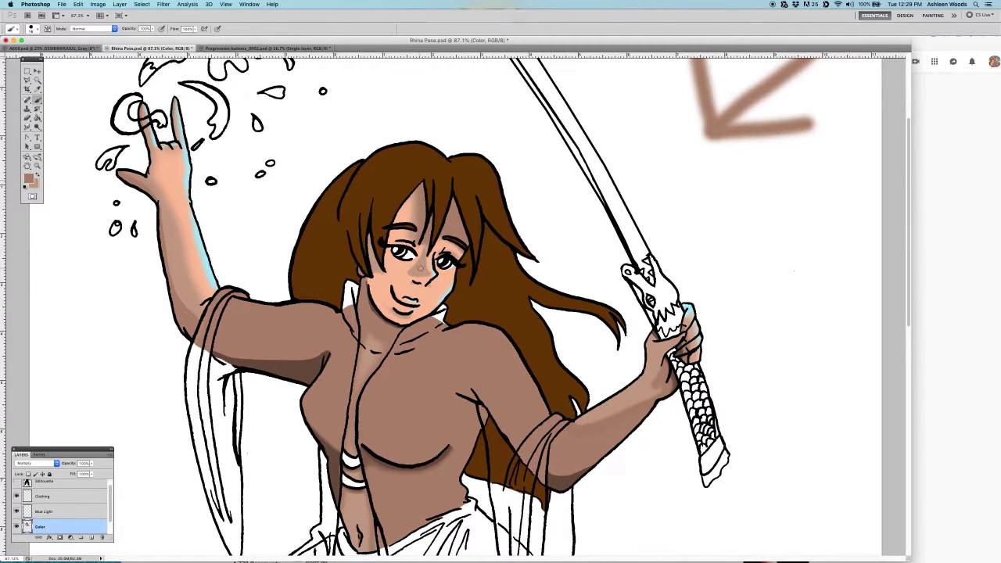
Select the hair sections and brush darker brown shadows around the fringe and beside the face
key(g)
alt+click(440, 311)
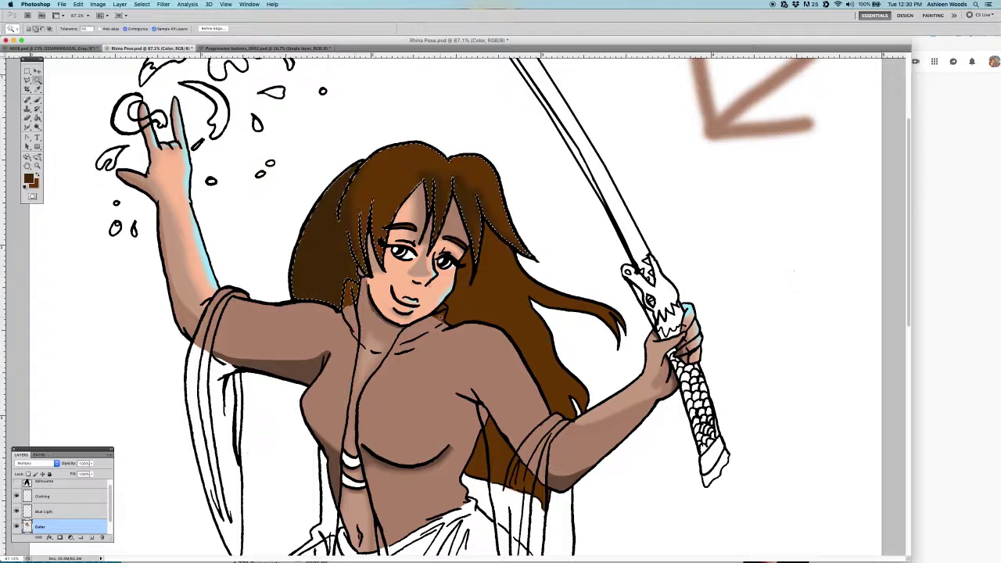
shift+click(441, 315)
key(b)
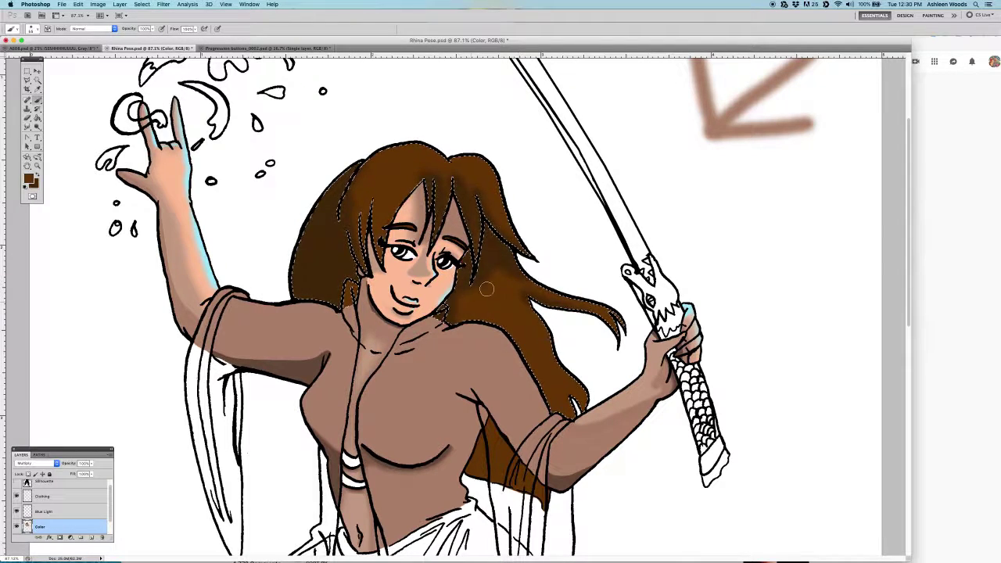
drag(467, 190, 474, 258)
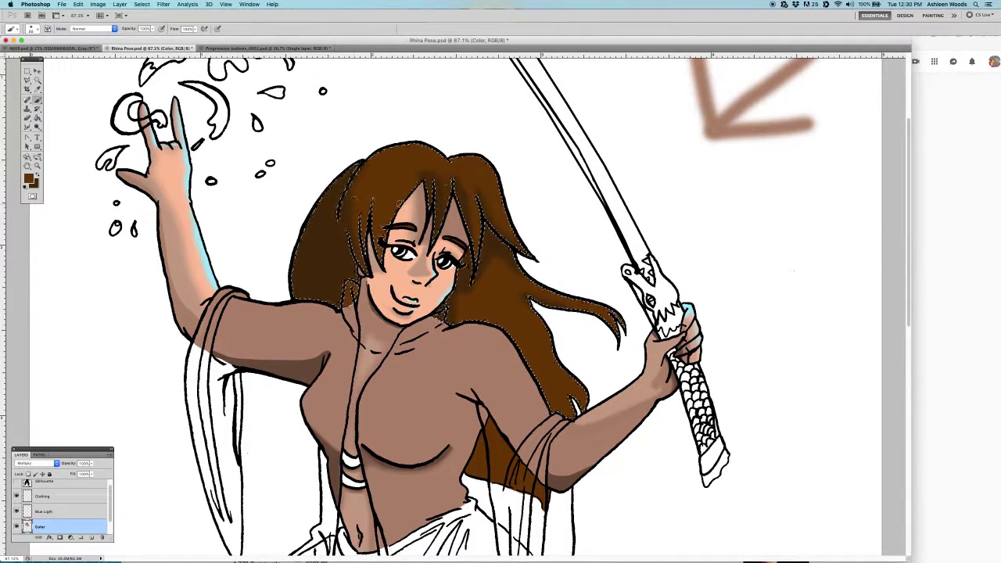
Choose a near-black brown and paint over the hair behind the head with a hard round brush
click(29, 179)
click(284, 73)
right_click(332, 261)
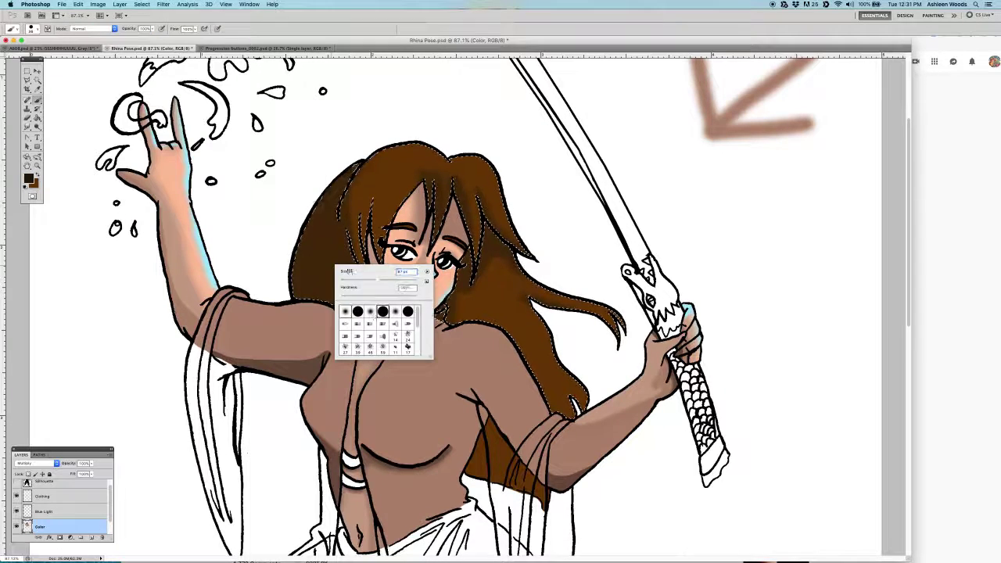
click(357, 312)
mouse_move(297, 250)
mouse_down()
mouse_move(341, 293)
mouse_move(314, 246)
mouse_move(352, 162)
mouse_up()
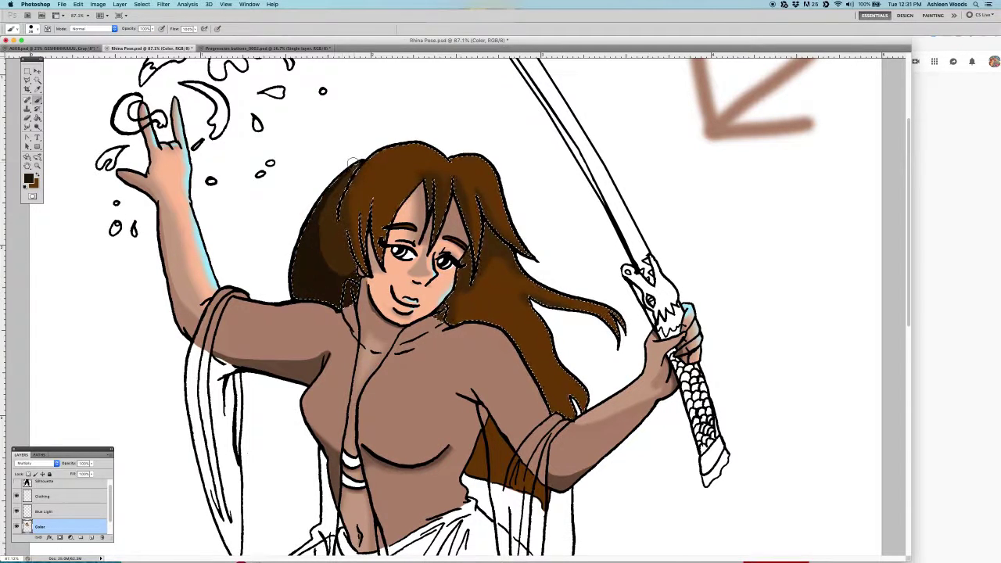
drag(321, 227, 354, 270)
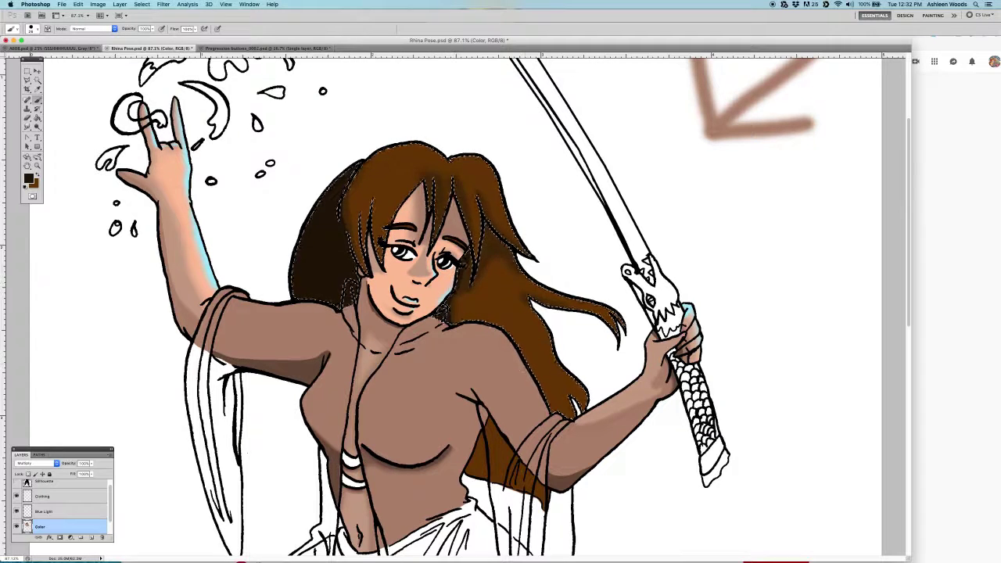
Paint the hair visible under the sword arm near-black brown and clear the selection
drag(483, 423, 501, 481)
drag(470, 438, 548, 508)
key(ctrl+d)
key(e)
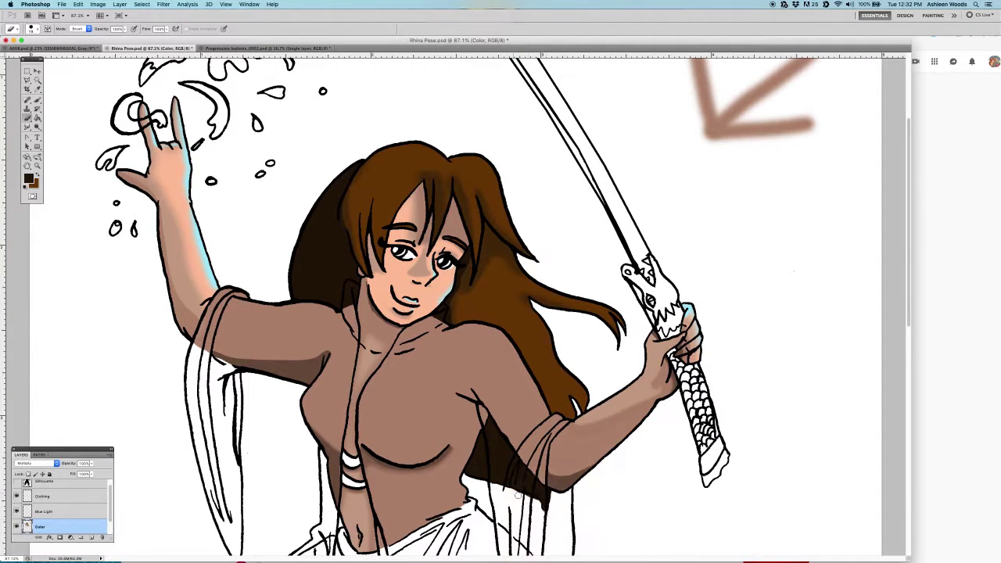
Paint light blue highlight bands across the crown of the hair on the Blue Light layer
scroll(457, 226, down, 1)
key(alt+])
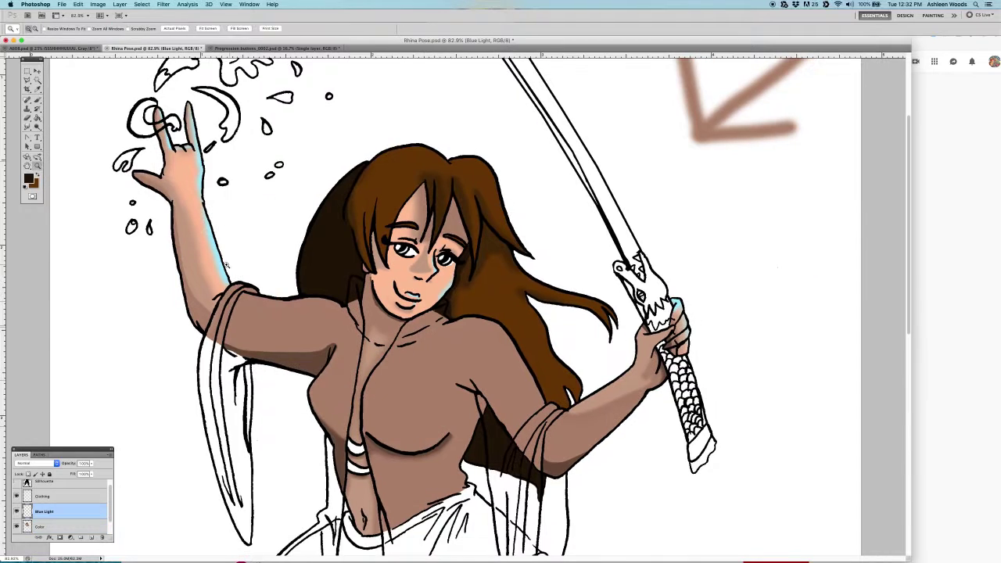
key(b)
drag(479, 177, 494, 180)
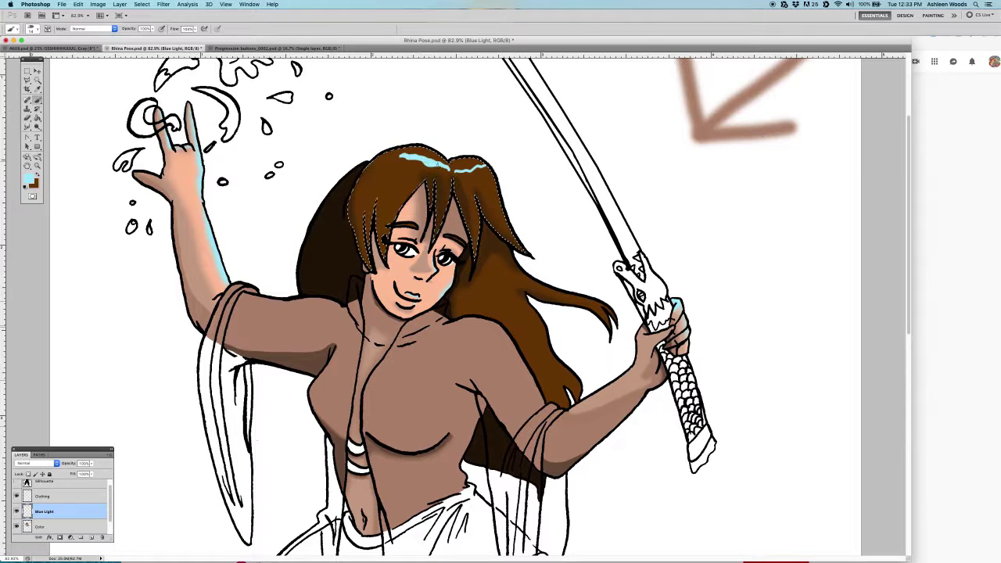
Add light blue highlights to the flowing strand and side locks, and thin them with the eraser
key(w)
click(571, 298)
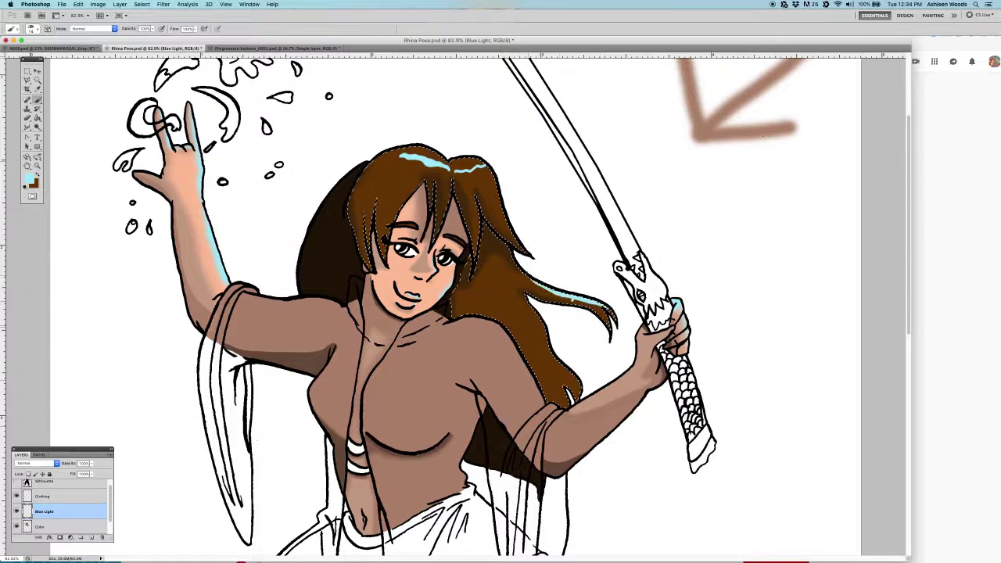
right_click(539, 170)
drag(491, 211, 502, 206)
key(e)
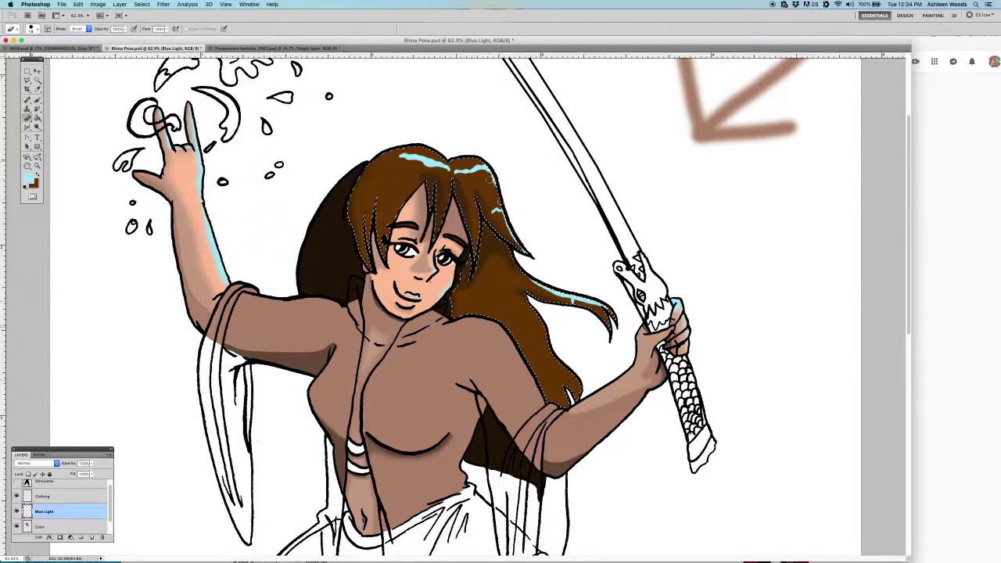
drag(599, 315, 584, 304)
Check the highlights on the whole figure and save the document
key(z)
key(super+minus)
key(super+minus)
key(super+minus)
key(super+minus)
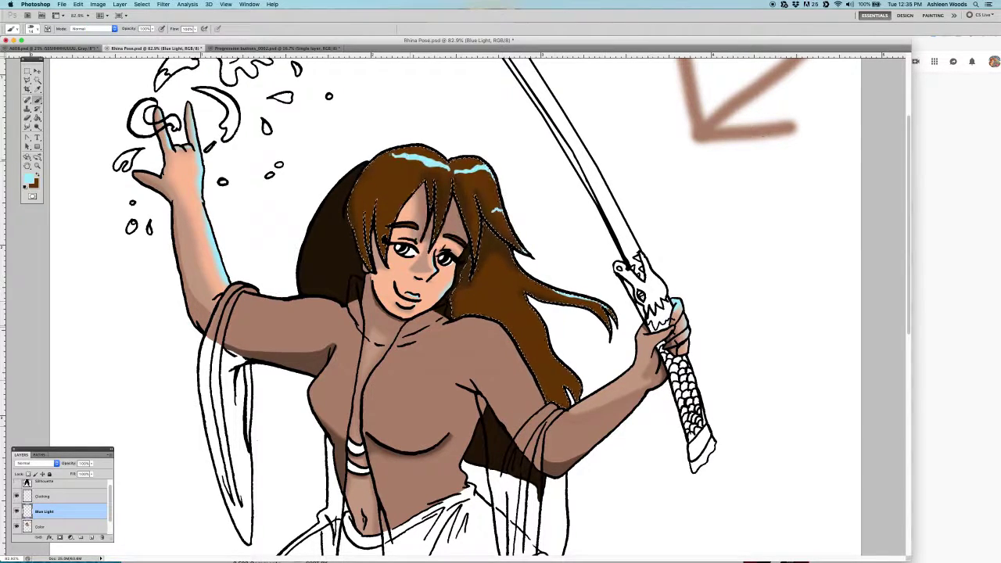
key(super+plus)
key(super+plus)
key(super+s)
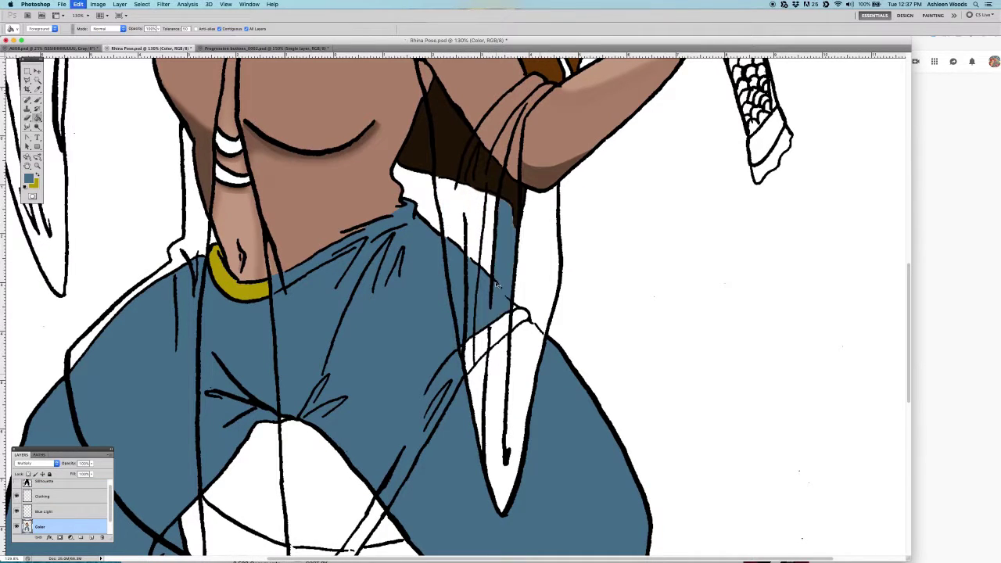
Complete the trouser blue on the thigh behind the hanging sleeve, filling and brushing in the remaining white areas
key(g)
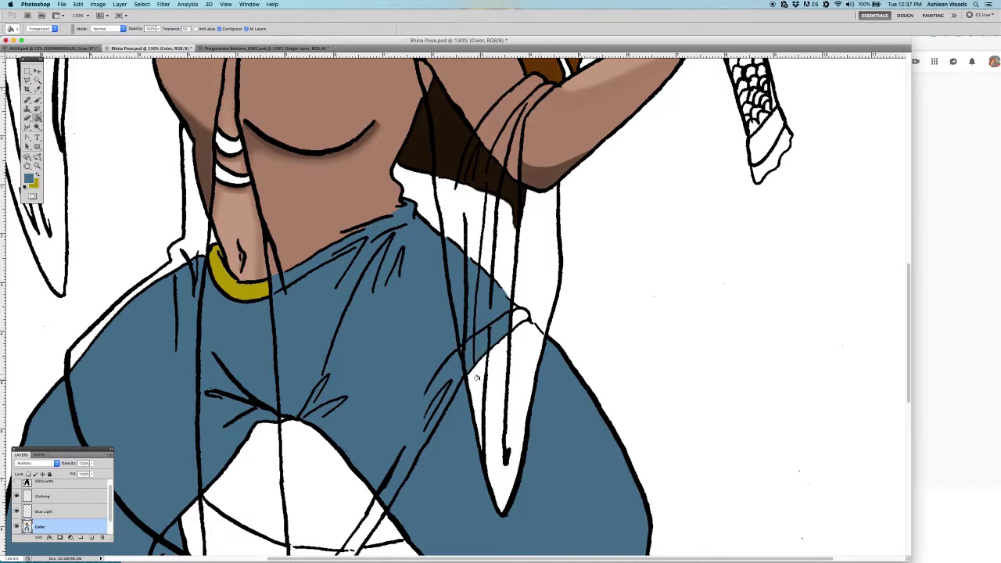
key(b)
scroll(514, 305, down, 1)
right_click(522, 337)
mouse_move(522, 337)
mouse_down()
mouse_move(511, 393)
mouse_move(520, 321)
mouse_up()
scroll(452, 356, up, 5)
scroll(452, 356, down, 5)
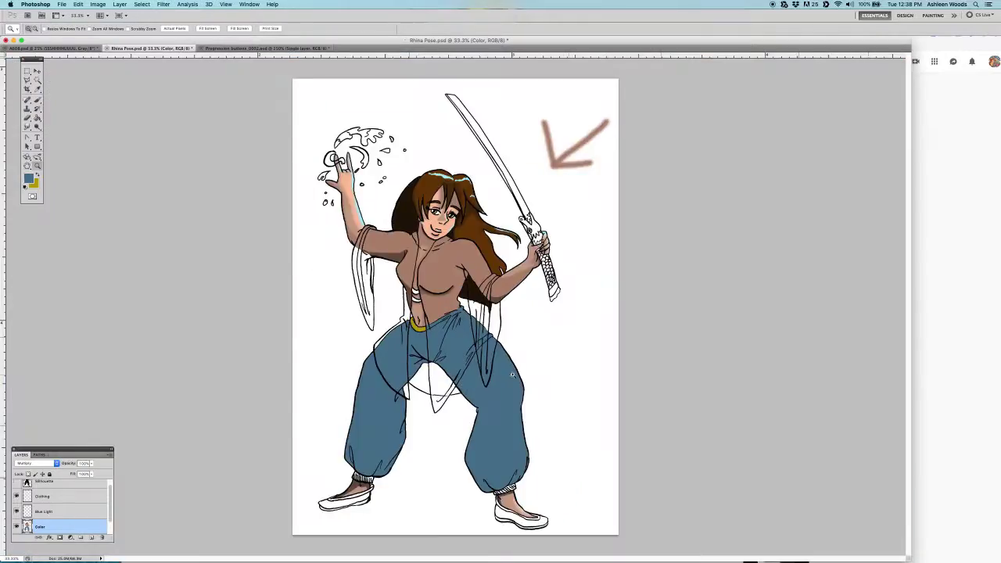
Paint the waistband mustard yellow along the top of the trousers and fill the midriff straps to match
scroll(399, 219, up, 5)
drag(438, 313, 313, 368)
drag(375, 344, 606, 199)
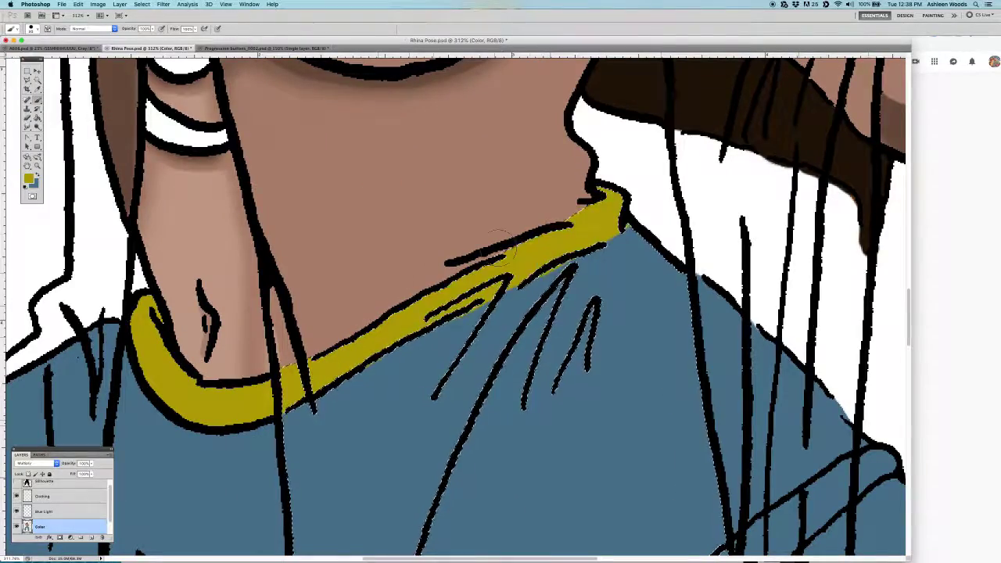
key(g)
key(x)
scroll(438, 292, down, 3)
scroll(438, 292, down, 3)
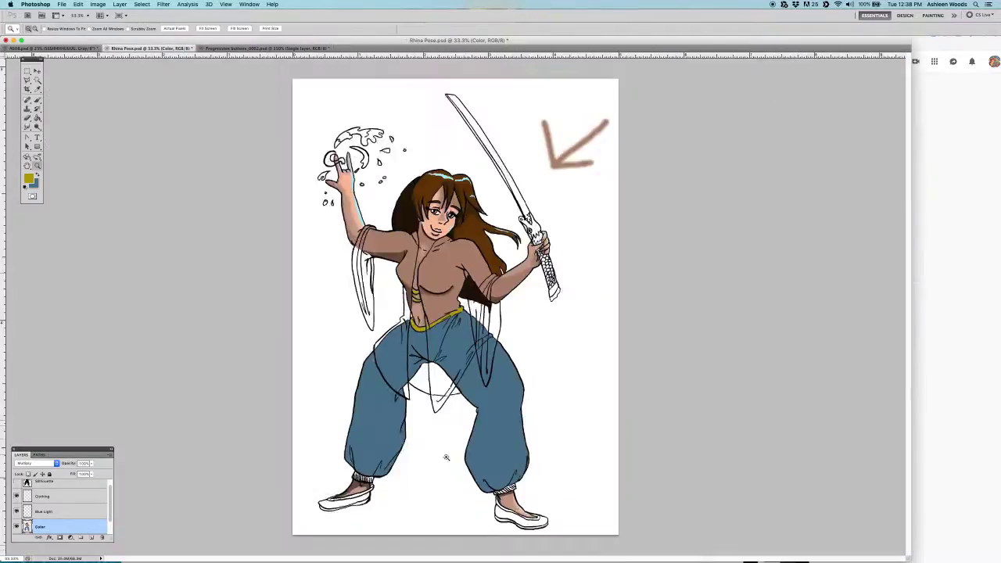
Fill both ankle cuffs and the trim around both shoe openings with mustard yellow
scroll(577, 423, up, 3)
key(x)
click(578, 422)
click(192, 395)
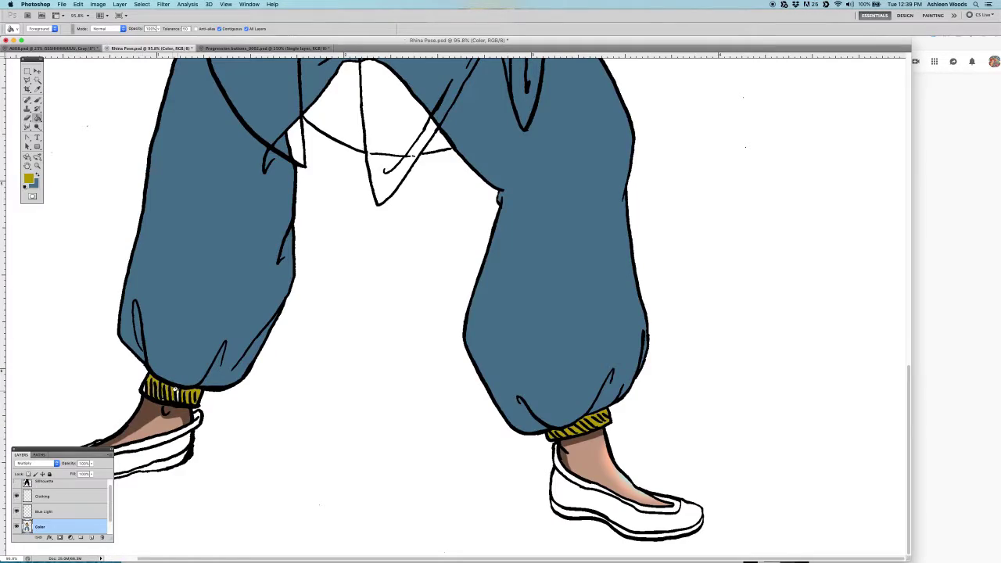
key(ctrl+Tab)
key(ctrl+shift+Tab)
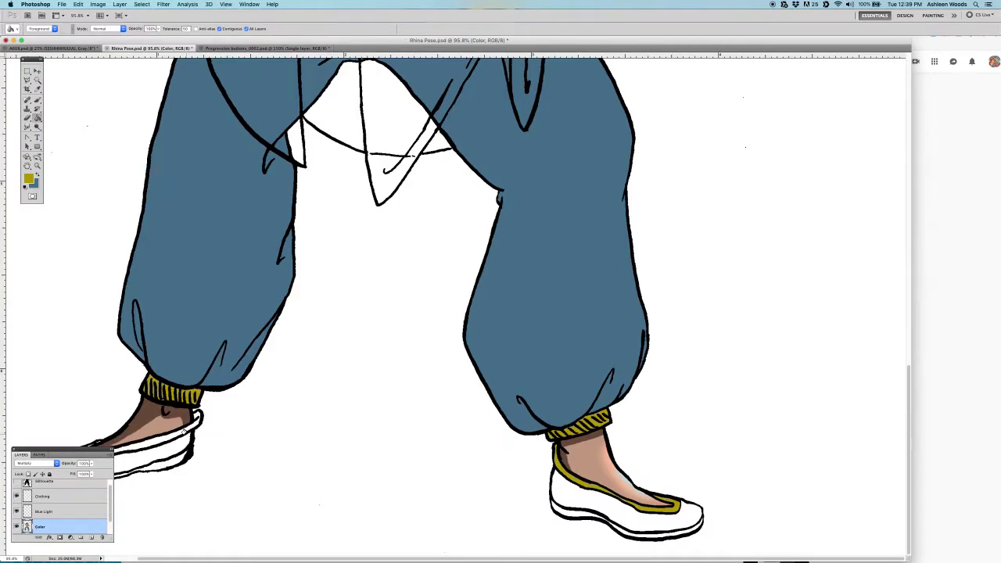
key(z)
mouse_move(548, 437)
mouse_down()
mouse_move(501, 438)
mouse_move(594, 438)
mouse_move(545, 435)
mouse_up()
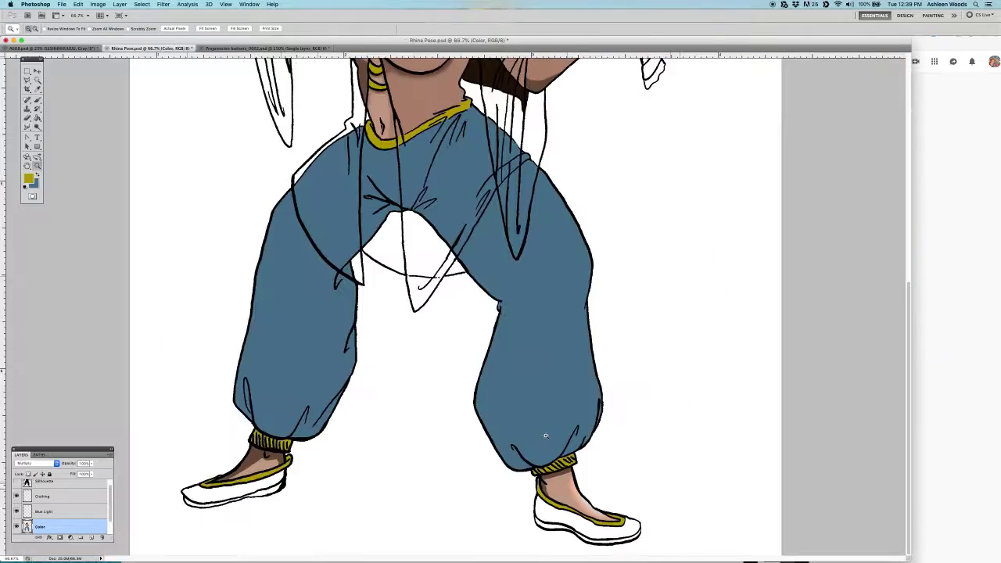
Fill the uppers of both shoes with the trouser blue and apply the Add Noise filter to them
key(x)
click(586, 523)
click(235, 488)
click(163, 4)
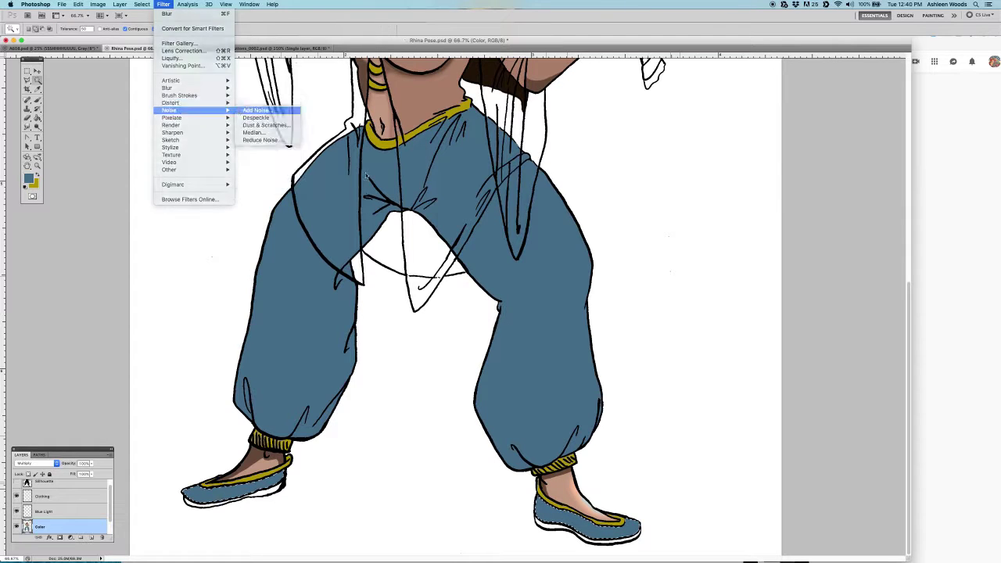
click(336, 107)
key(Return)
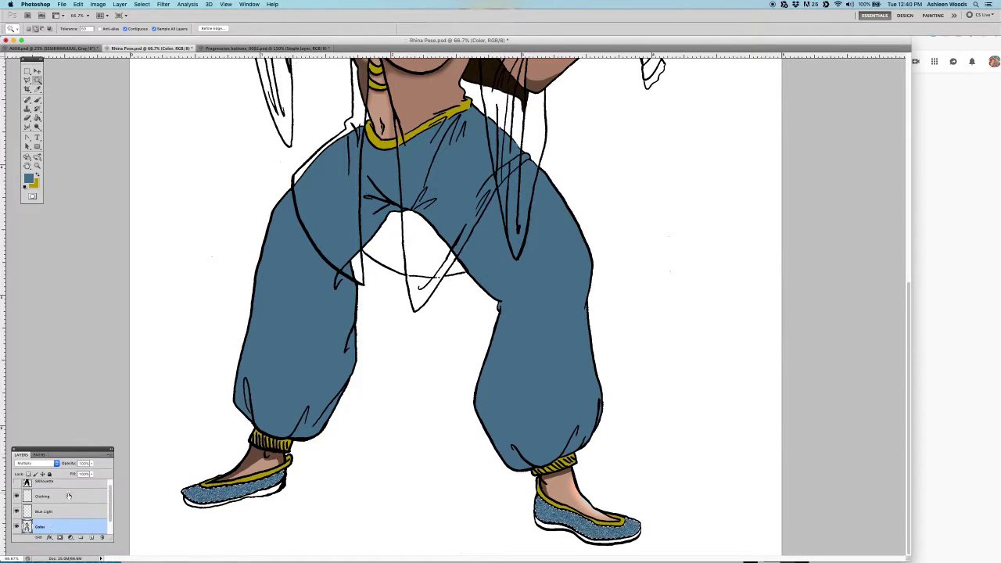
Create a new layer named glitter above the Clothing layer and choose a light blue foreground colour
click(43, 496)
key(ctrl+shift+n)
text(glitter)
key(Return)
click(28, 179)
click(110, 86)
click(284, 74)
Try stamping light blue star sparkles on the shoe below the sword arm, then erase them
key(b)
right_click(766, 423)
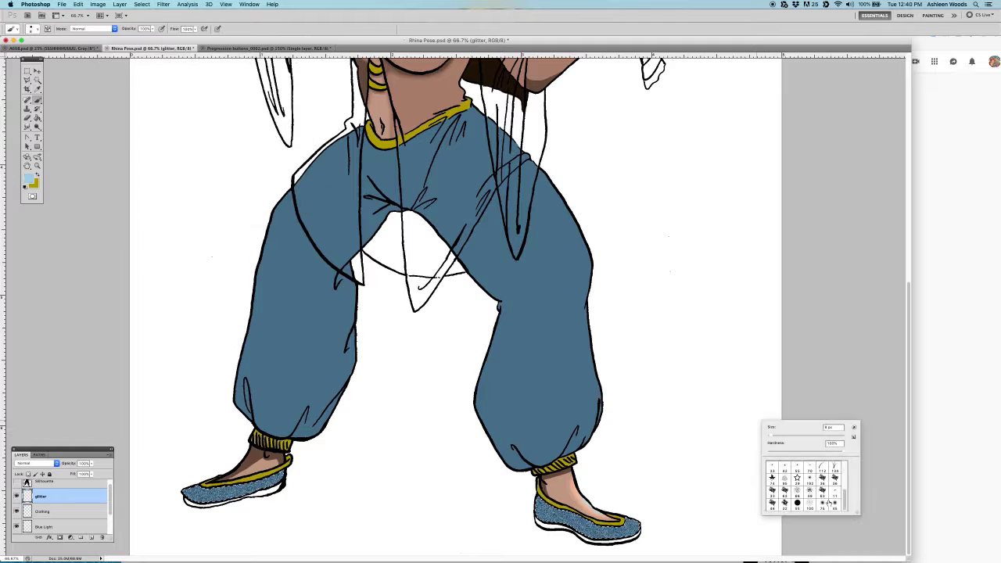
key(Escape)
right_click(509, 271)
key(Escape)
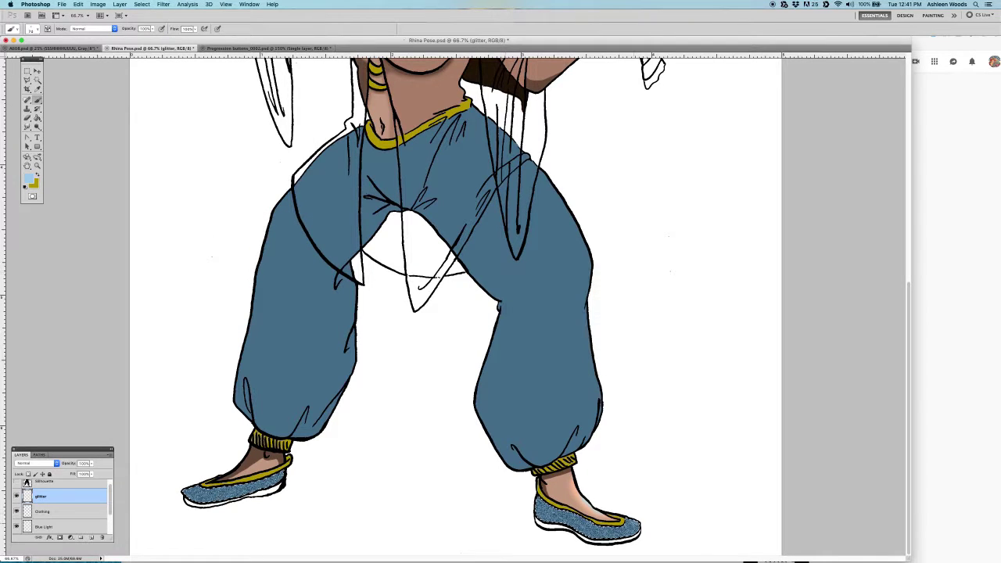
right_click(670, 491)
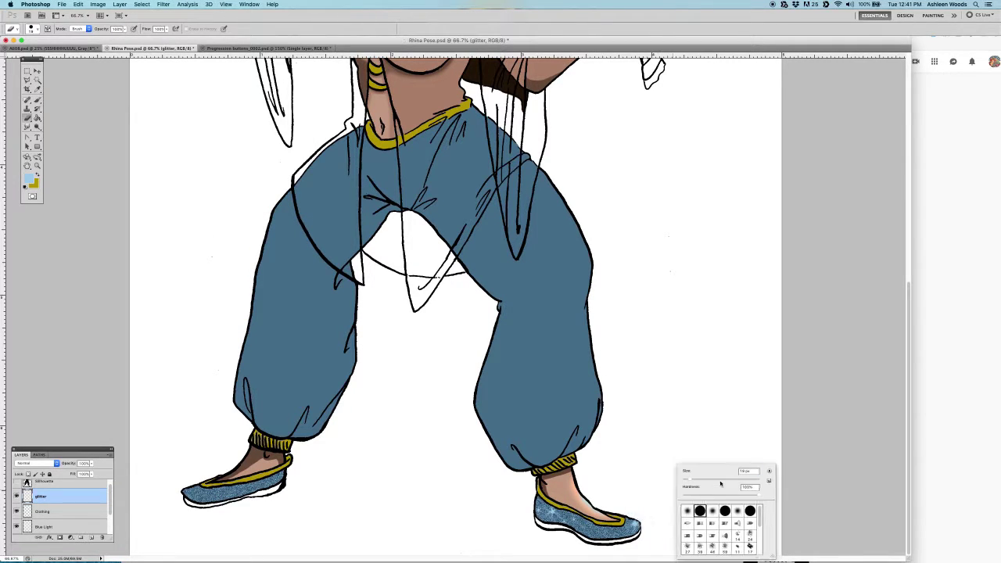
key(Escape)
right_click(646, 492)
key(Escape)
Try other sparkle brush tips and sizes on the same shoe, erasing the test marks
right_click(638, 517)
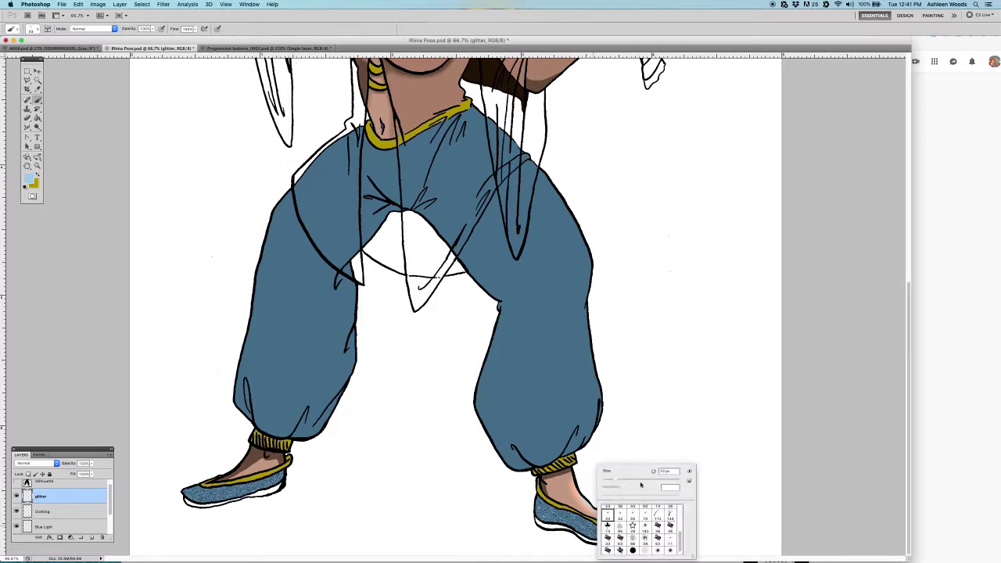
key(Escape)
drag(578, 525, 615, 513)
right_click(671, 463)
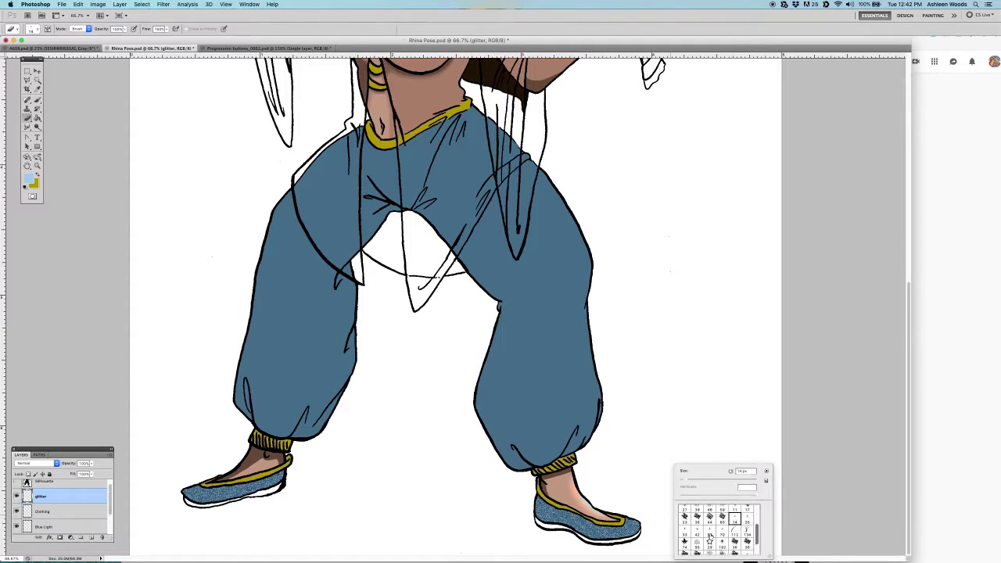
key(Escape)
drag(640, 460, 677, 460)
right_click(640, 502)
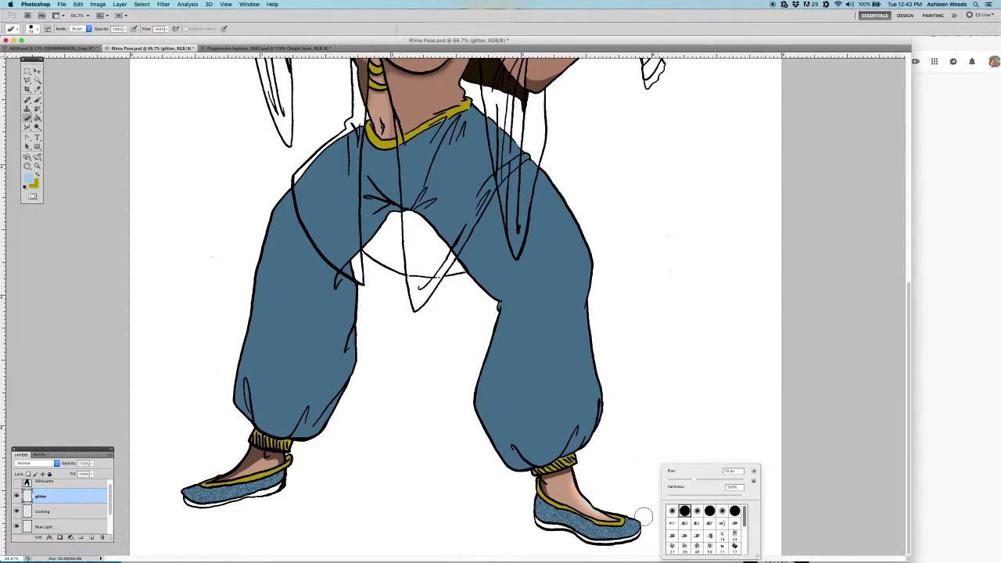
key(Escape)
Stamp light blue and white star sparkles across the uppers of both shoes on the glitter layer
right_click(630, 502)
key(Escape)
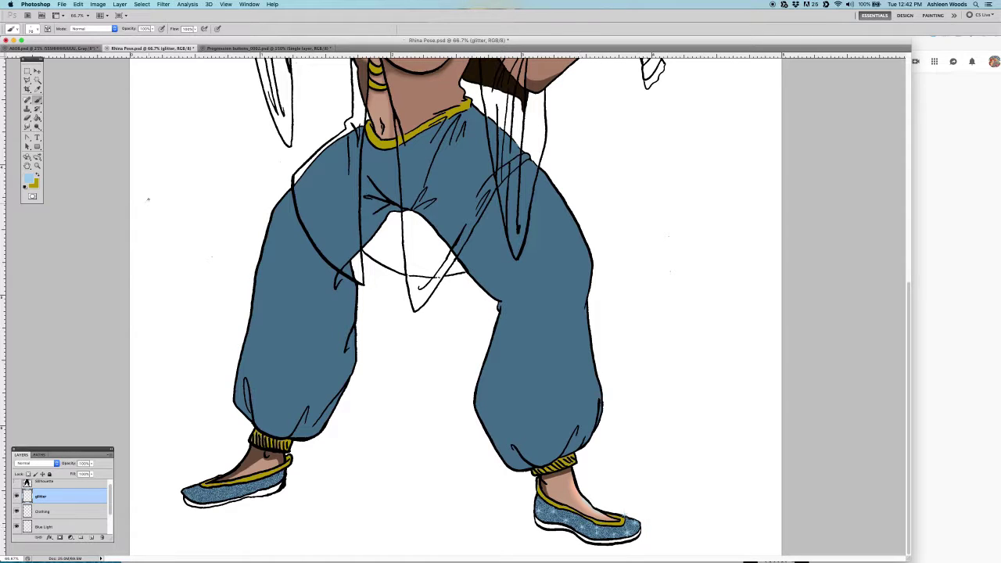
click(29, 179)
key(Return)
click(559, 518)
right_click(600, 461)
key(Escape)
click(579, 519)
click(635, 524)
click(612, 537)
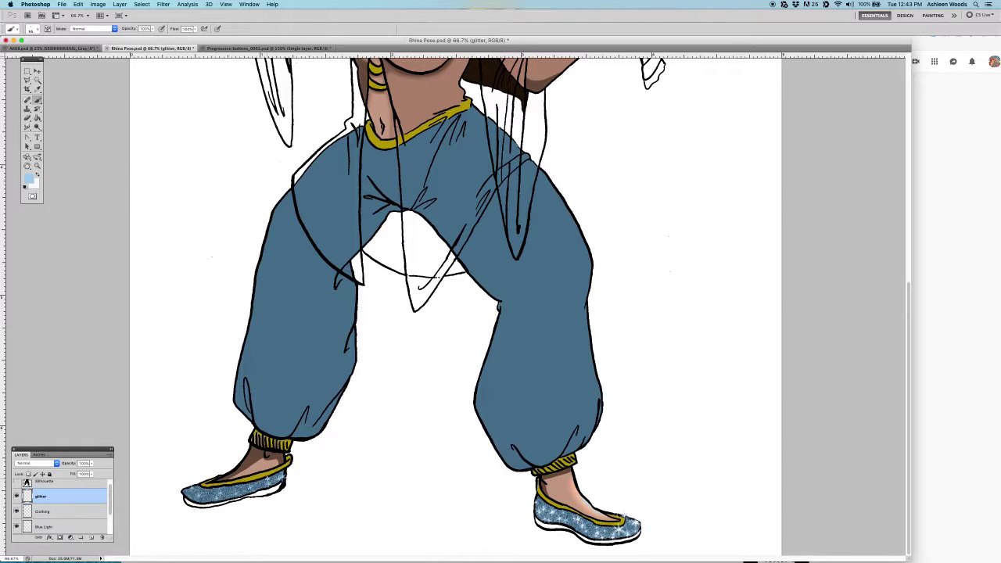
Hide the glitter layer, make the Color layer active and set the foreground colour to the trouser blue
click(16, 496)
click(39, 520)
click(29, 179)
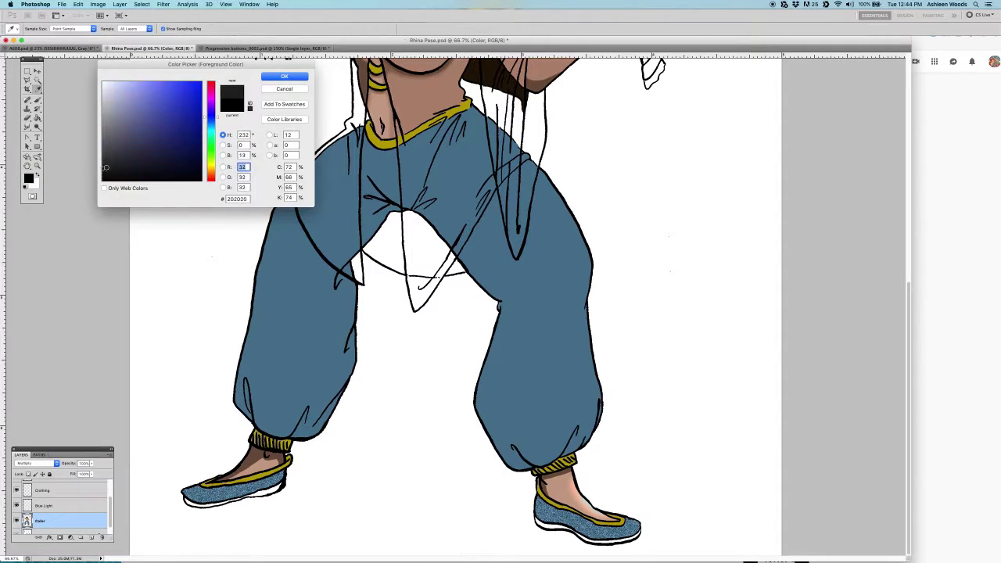
key(Return)
key(g)
scroll(550, 524, down, 2)
Select the jacket's body, sleeves and tails from the Background line art with the contiguous Magic Wand
key(w)
click(336, 188)
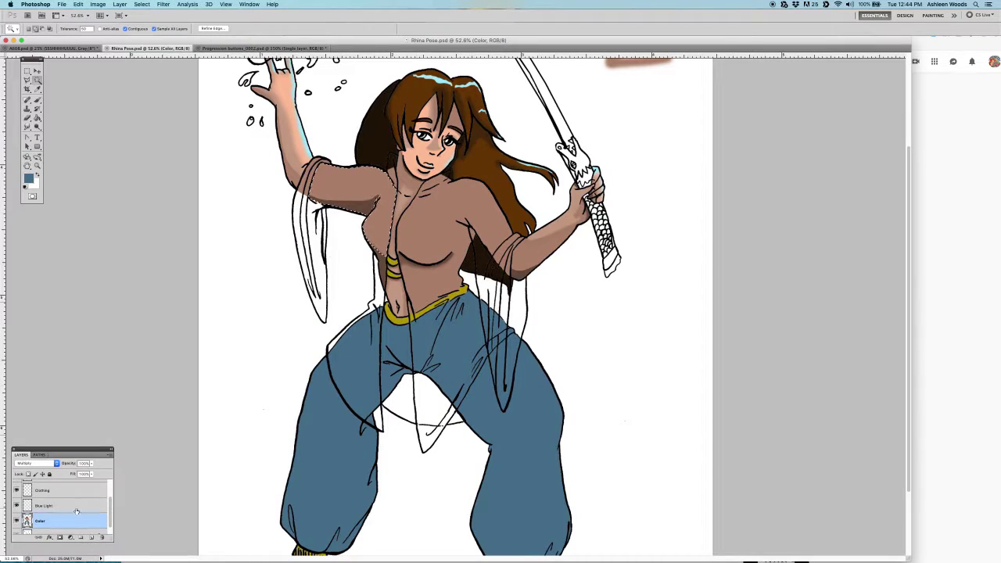
click(45, 526)
click(125, 28)
click(427, 194)
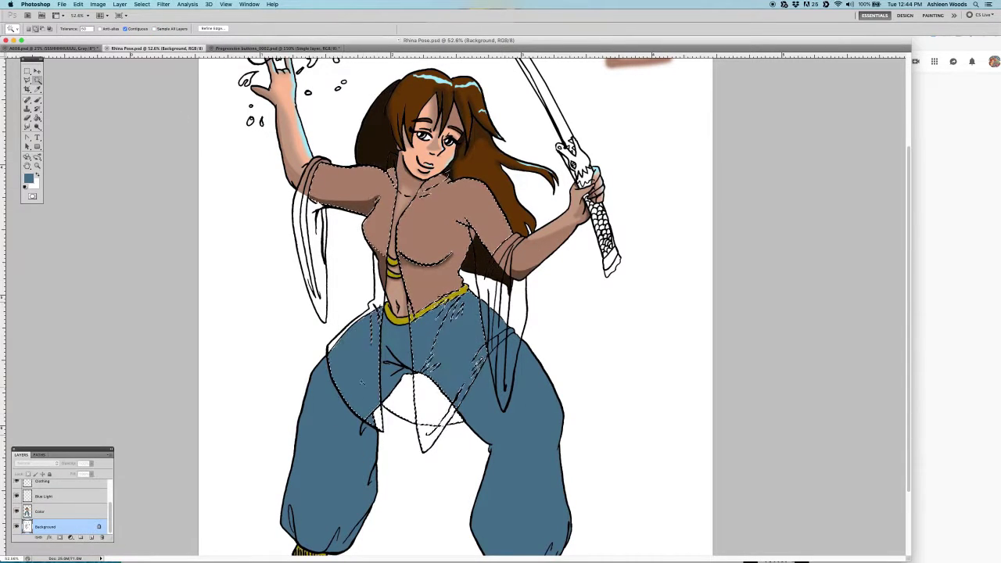
Fill the selected jacket areas with the trouser blue on the Clothing layer
key(g)
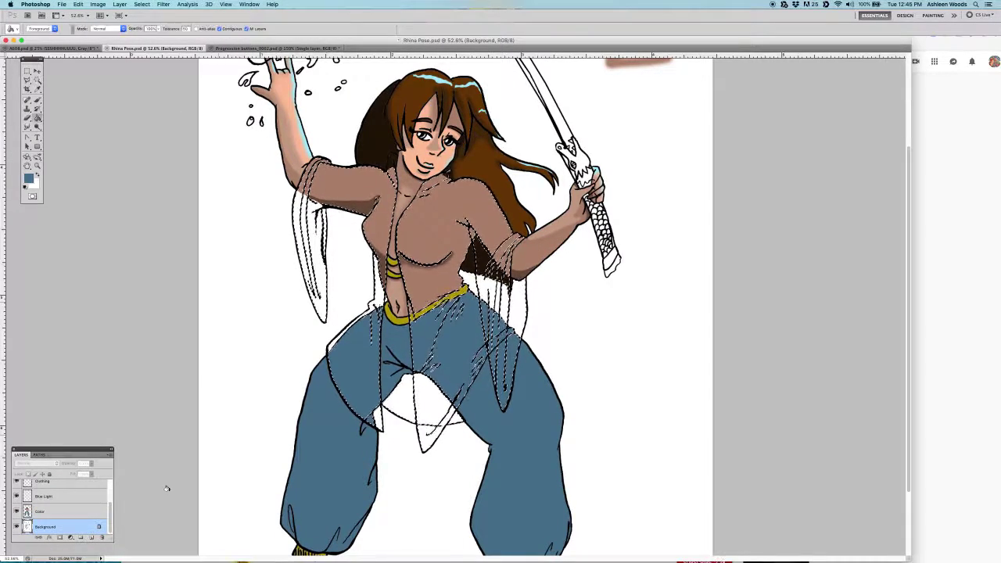
click(43, 481)
click(438, 219)
click(309, 234)
key(w)
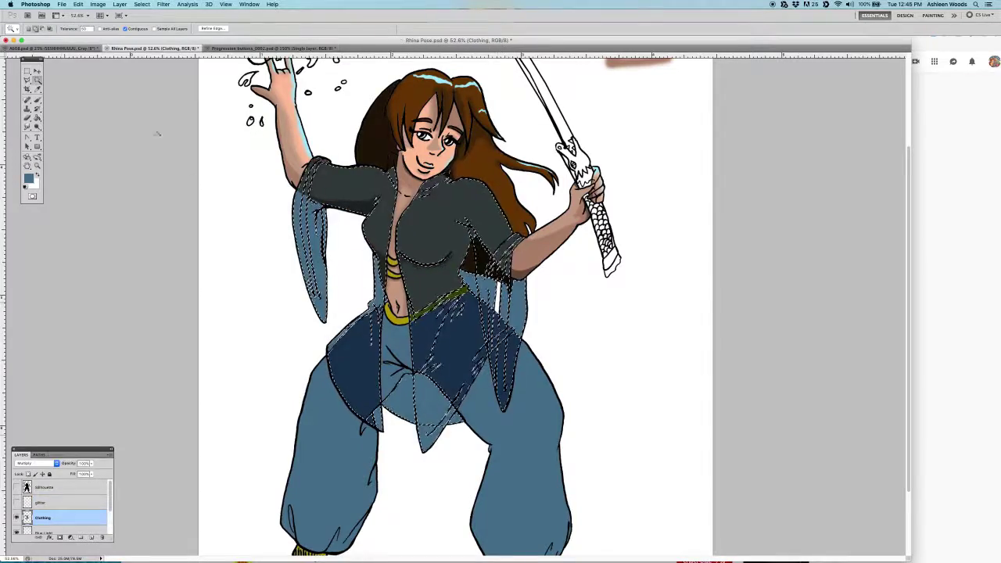
Switch the Clothing layer's blend mode to Normal and lower its opacity so the jacket is translucent
click(45, 527)
key(z)
click(43, 481)
scroll(453, 235, up, 2)
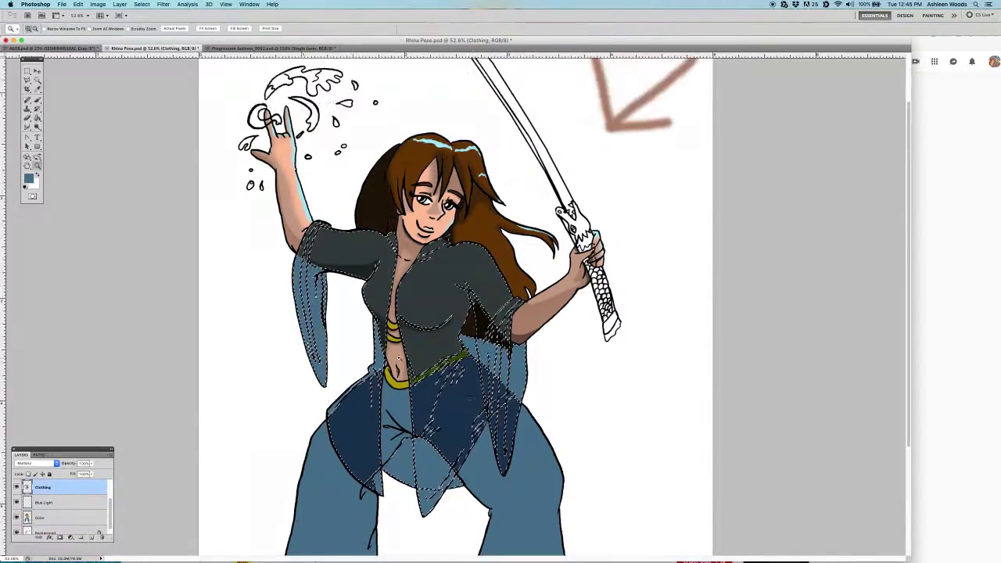
drag(332, 156, 509, 255)
key(ctrl+minus)
key(ctrl+minus)
key(ctrl+minus)
key(ctrl+minus)
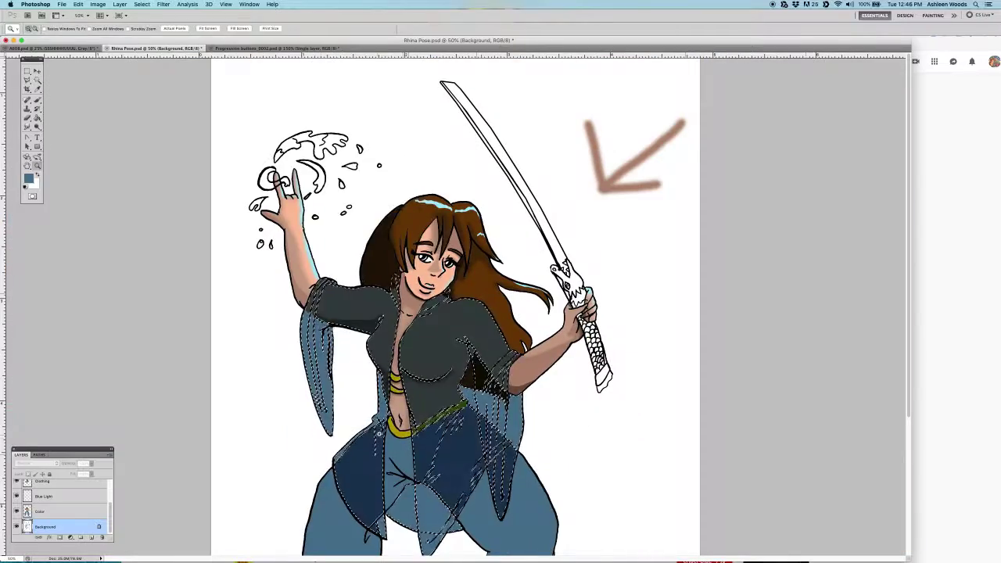
key(g)
key(shift+alt+n)
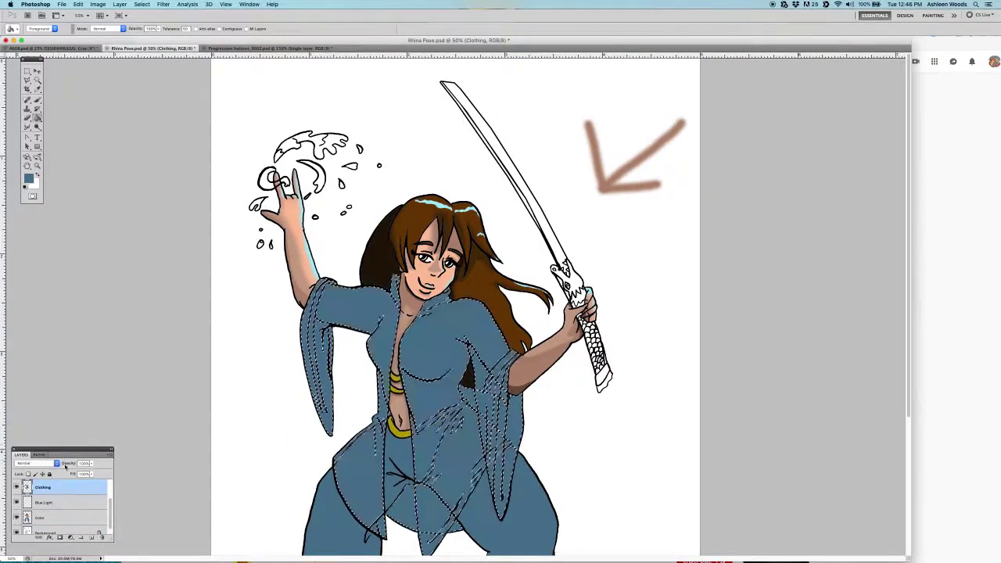
drag(91, 463, 76, 480)
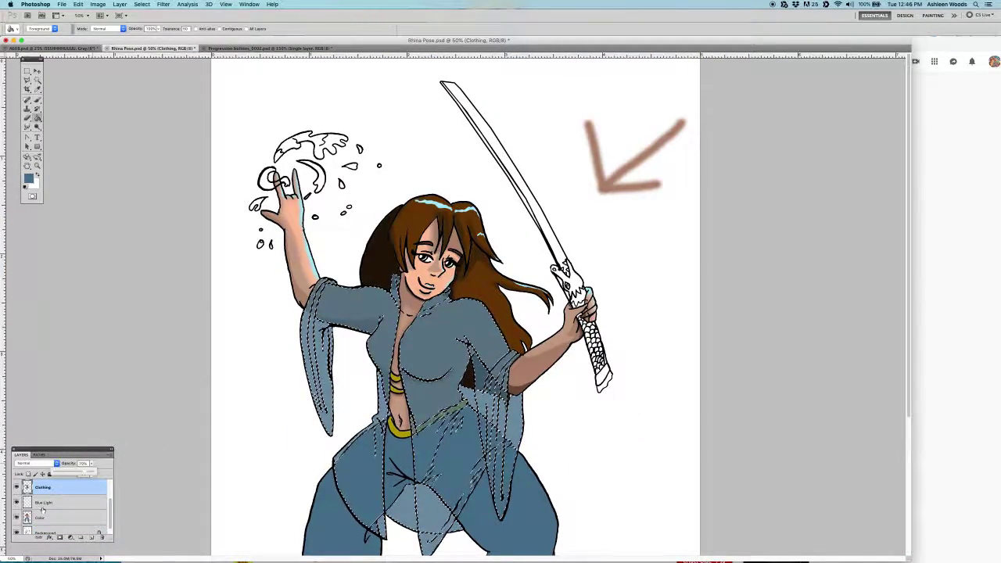
Duplicate the Clothing layer as texture and apply the Texturizer filter with Sandstone, 76% scaling and Bottom Right light
right_click(100, 486)
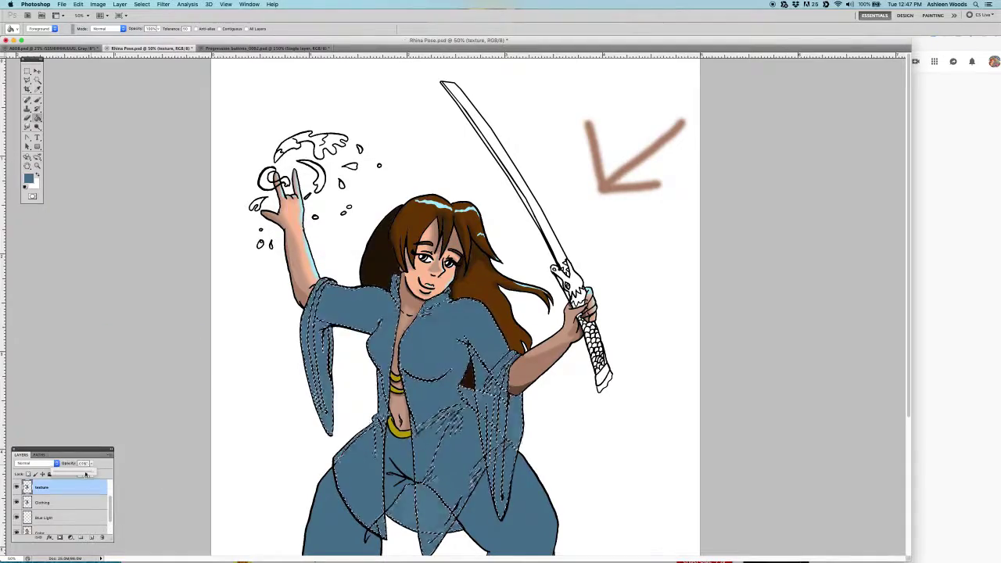
click(164, 4)
click(258, 190)
click(739, 151)
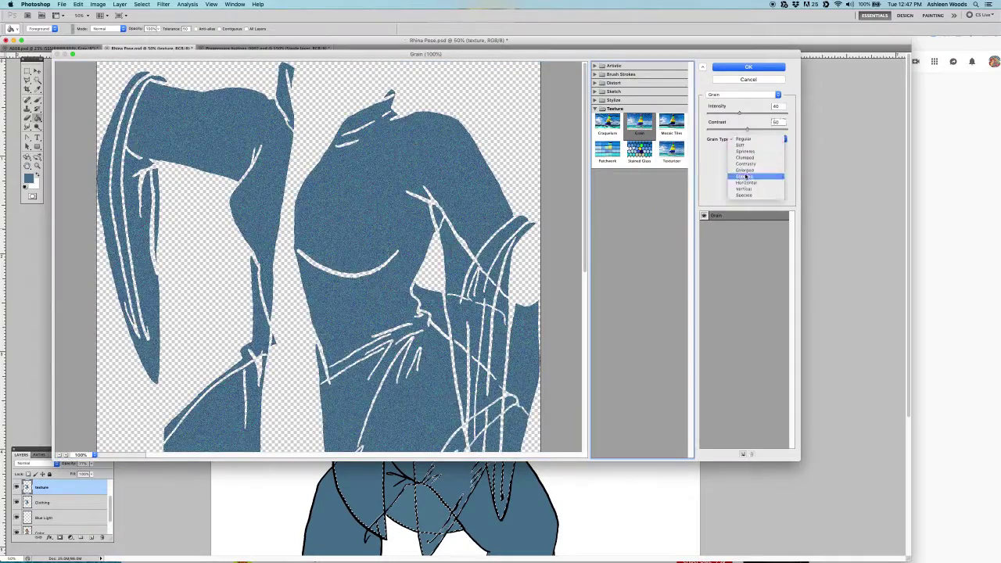
click(760, 152)
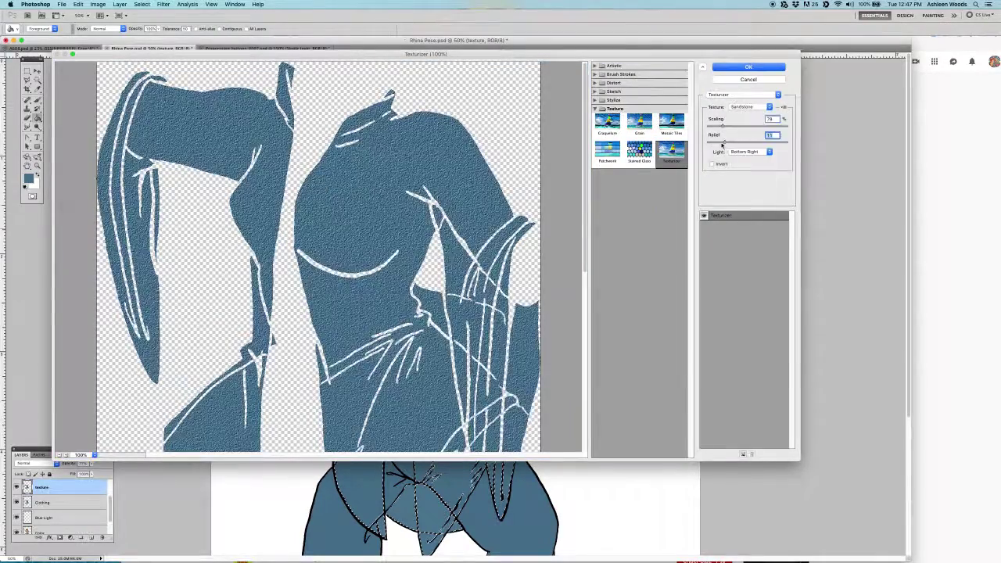
key(Return)
Hide the jacket layers and create a new layer named deeper shadows above the Blue Light layer
key(w)
click(43, 532)
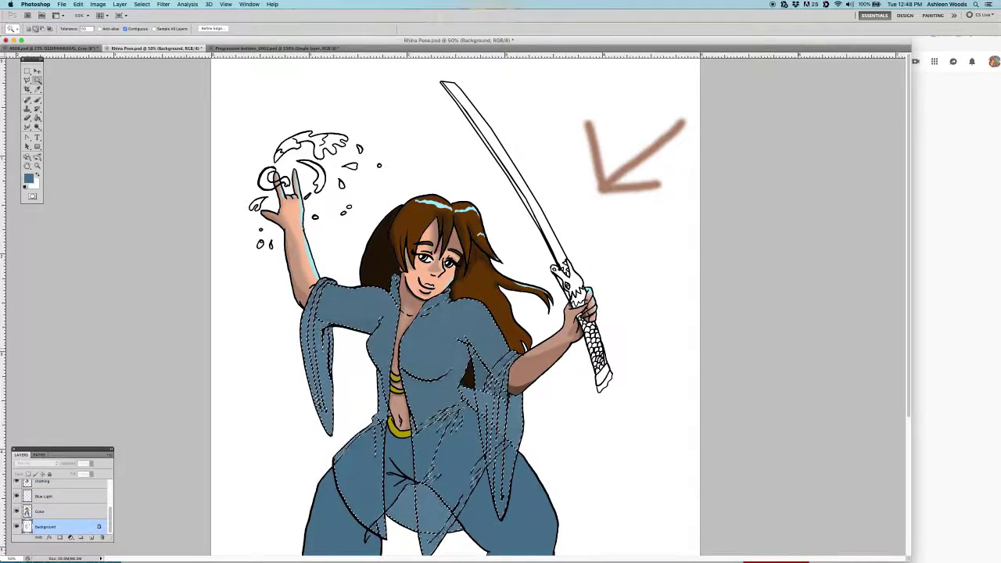
scroll(47, 501, down, 1)
scroll(47, 494, up, 1)
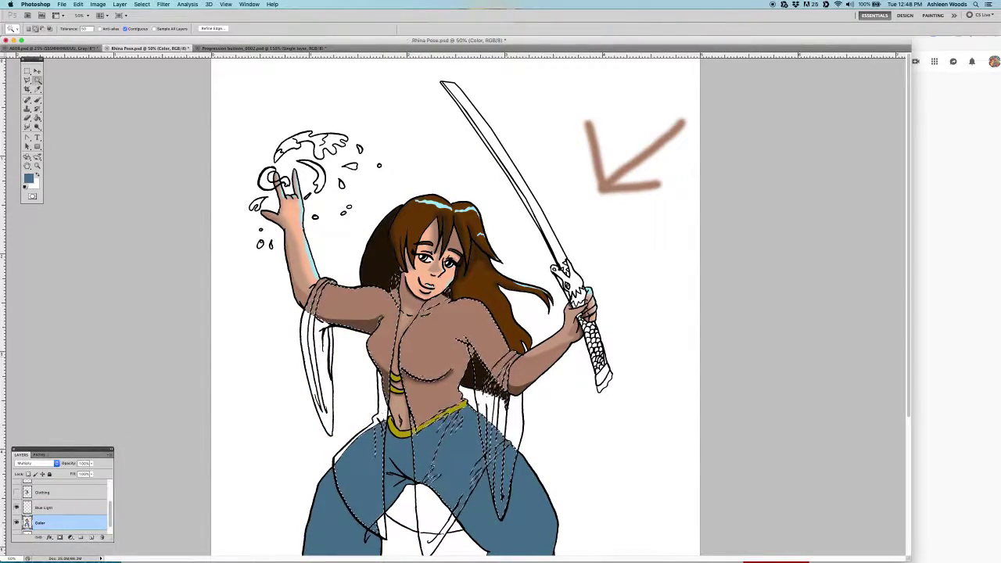
click(111, 454)
click(129, 329)
text(deeper shadows)
key(Return)
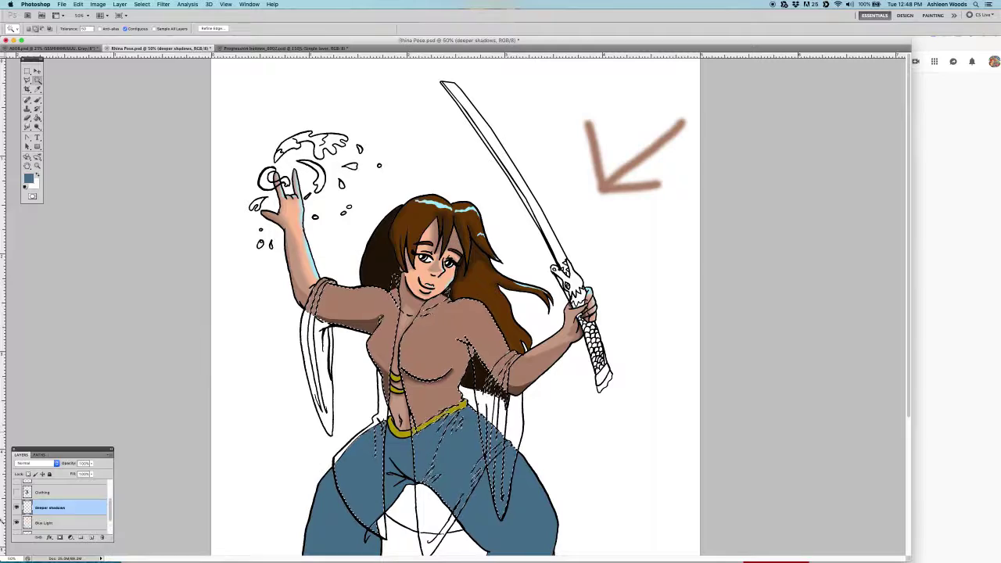
Fill the jacket selection with lighter blue on the deeper shadows layer in Multiply mode and lower the Clothing layer's opacity
key(g)
click(42, 492)
click(92, 463)
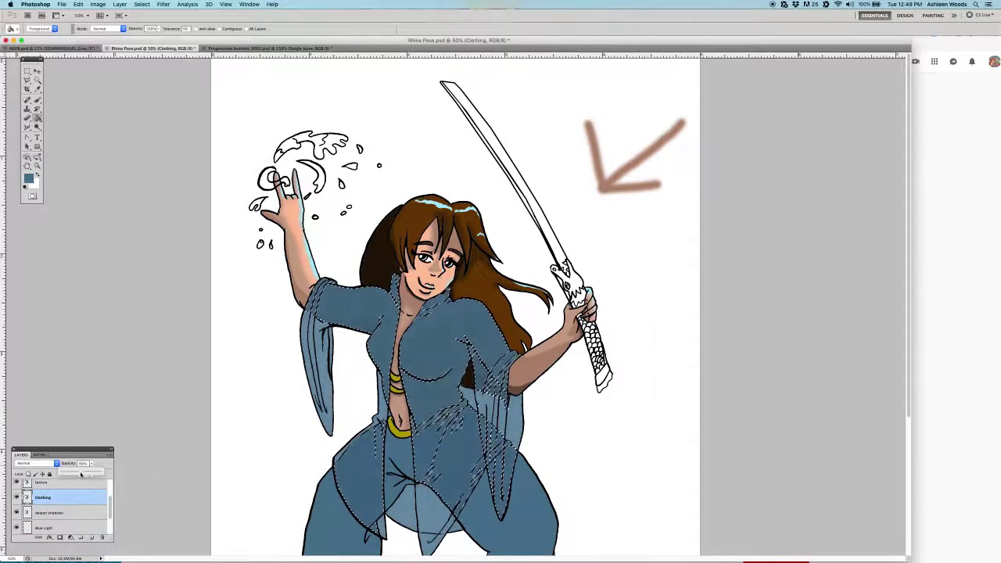
key(w)
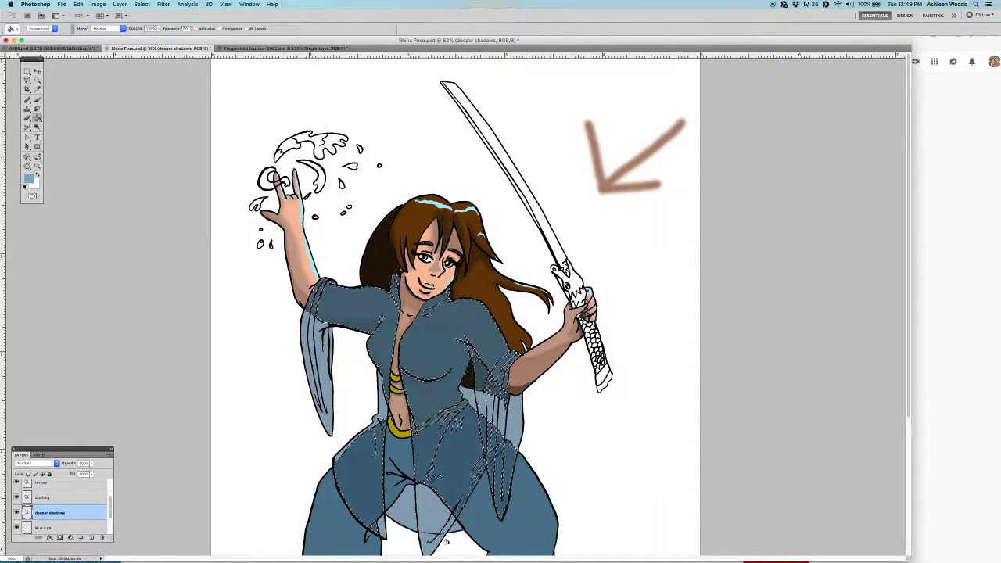
Select the draped sleeve hanging from the sword arm on the Background layer with the Magic Wand and Polygonal Lasso
scroll(422, 492, up, 3)
click(47, 526)
click(471, 322)
key(g)
click(484, 350)
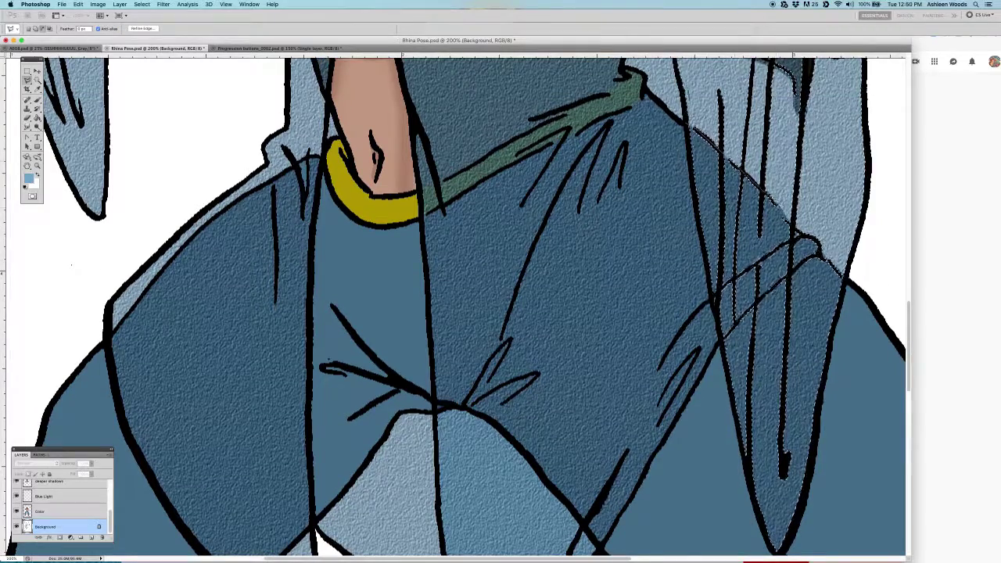
scroll(470, 305, up, 3)
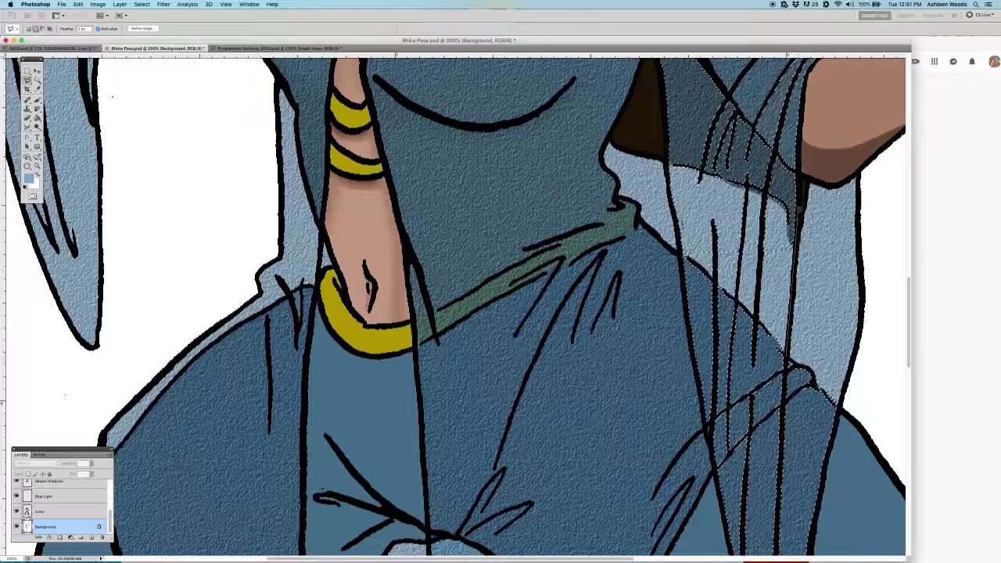
key(w)
scroll(454, 305, up, 3)
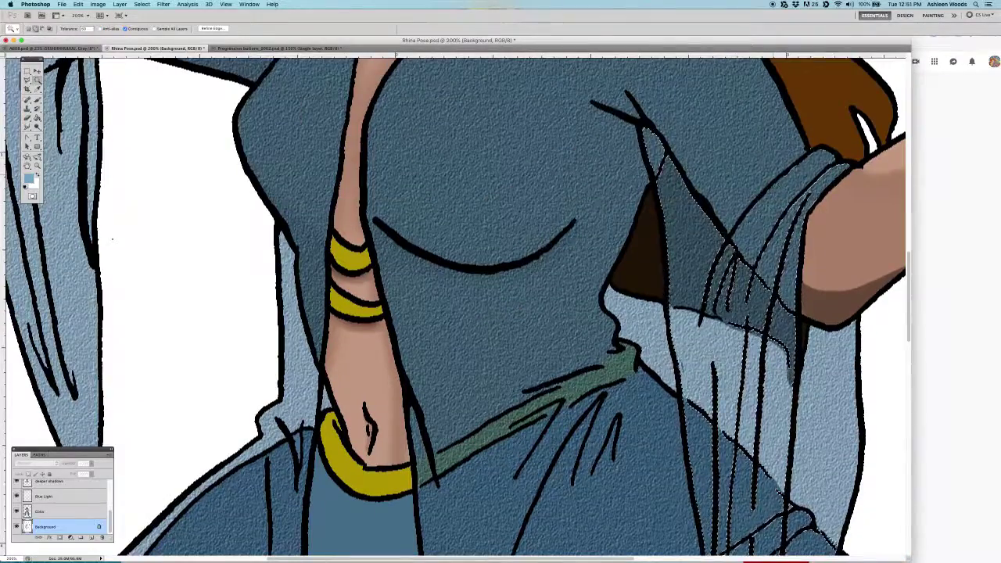
Add a layer named more shadows directly above the Blue Light layer
click(63, 496)
key(z)
key(super+minus)
key(super+minus)
key(super+minus)
click(110, 454)
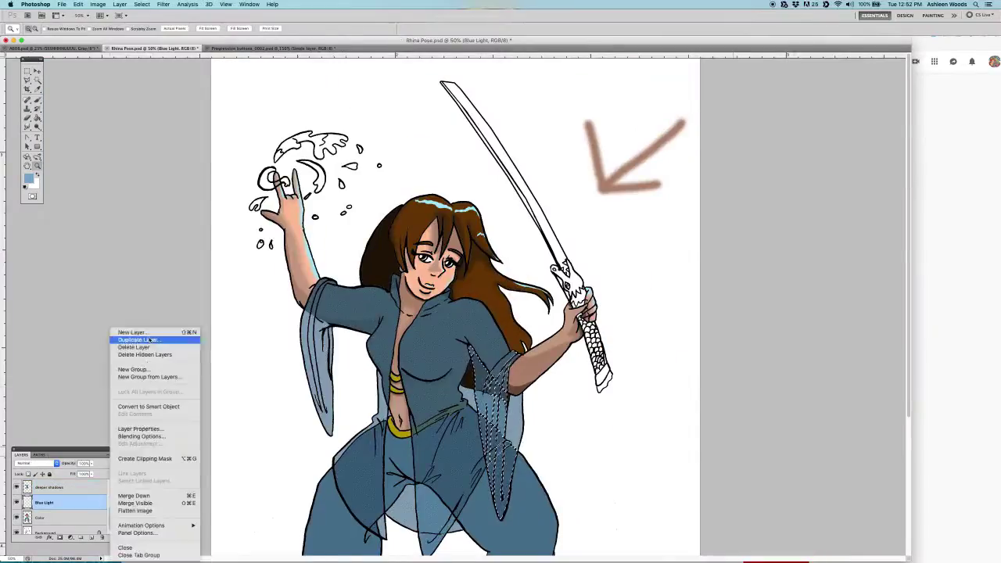
click(150, 341)
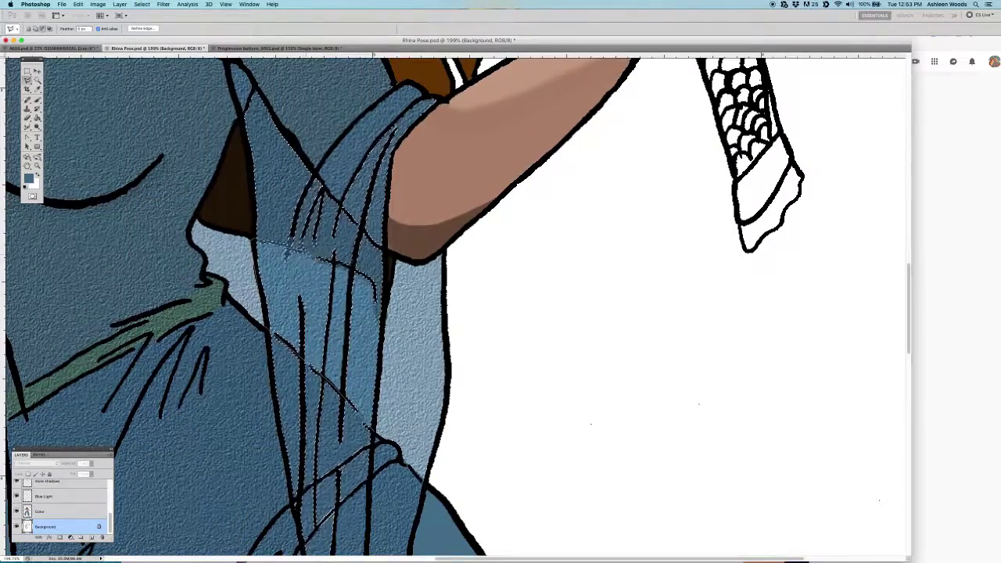
Fill the selected sleeve of the sword arm with darker blue on the more shadows layer
key(g)
key(alt+shift+bracketright)
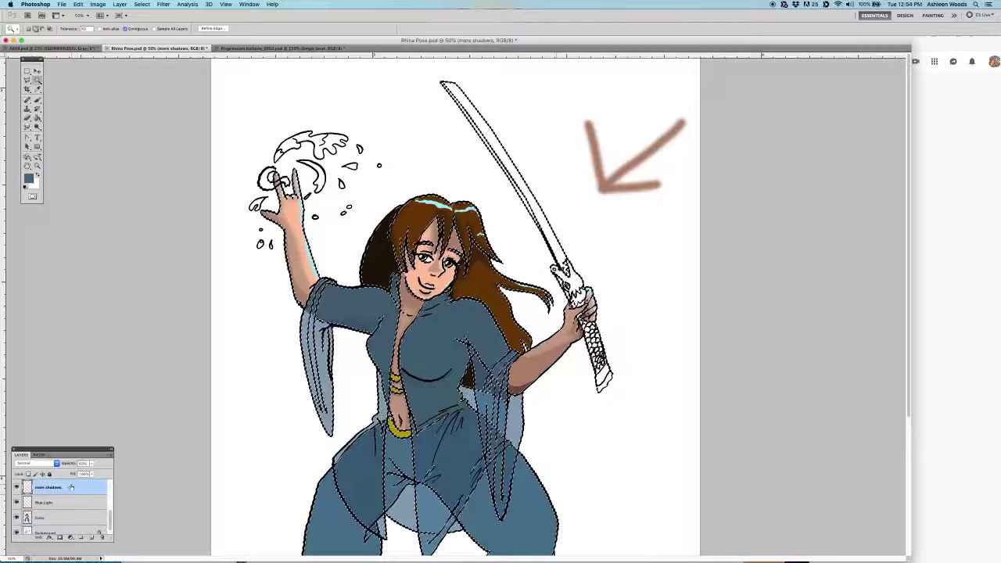
click(68, 487)
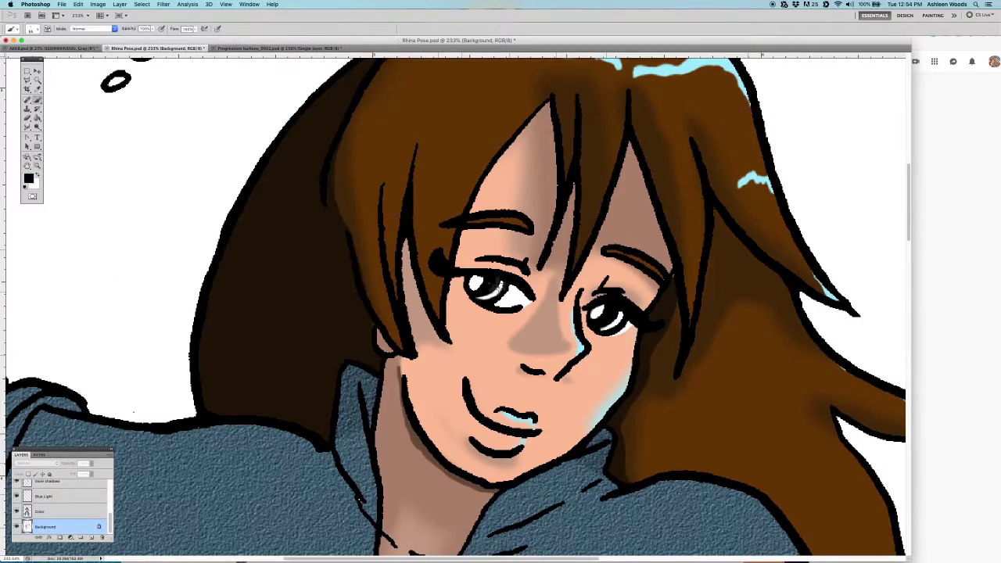
Paint the irises of both eyes black with the brush and add white highlights to them
right_click(492, 288)
key(Return)
drag(468, 280, 479, 291)
drag(591, 306, 599, 327)
key(x)
right_click(607, 307)
key(Return)
click(609, 313)
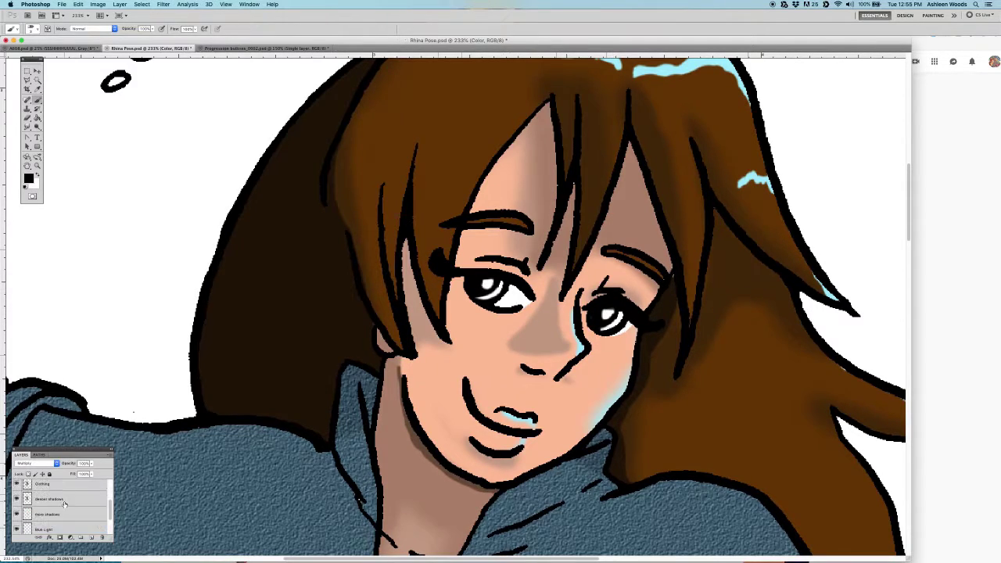
Fill the round highlight in the eye nearer the raised hand with light blue on the Blue Light layer
shift+right_click(423, 270)
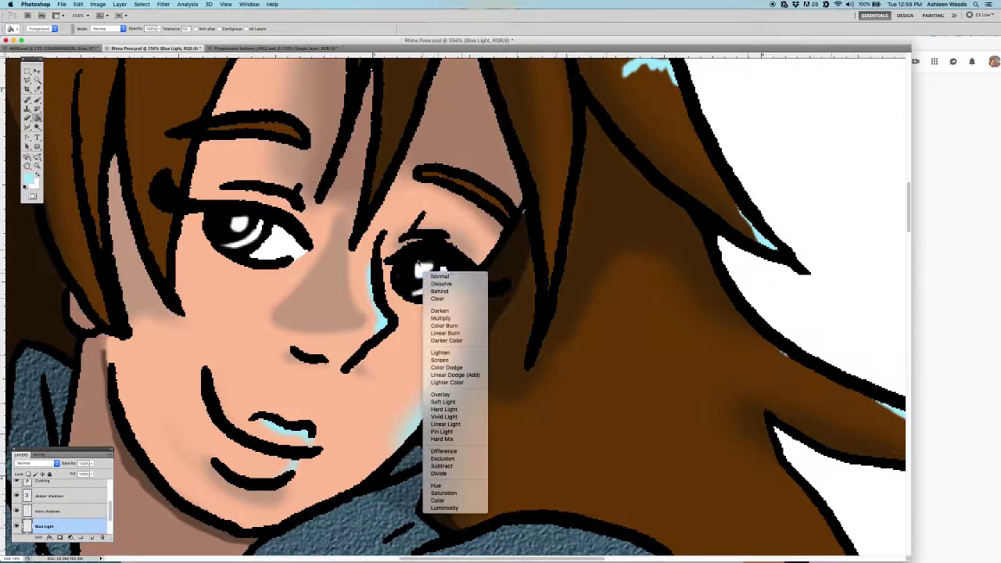
click(440, 277)
click(238, 226)
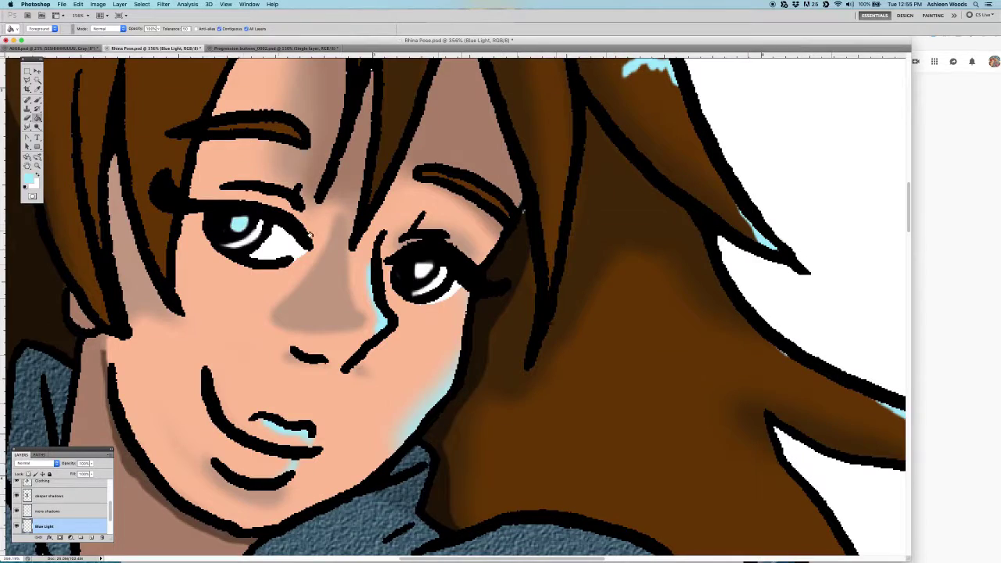
Fill the round highlight in the eye farther from the raised hand with light blue on the Blue Light layer
click(422, 270)
key(b)
right_click(426, 268)
key(Return)
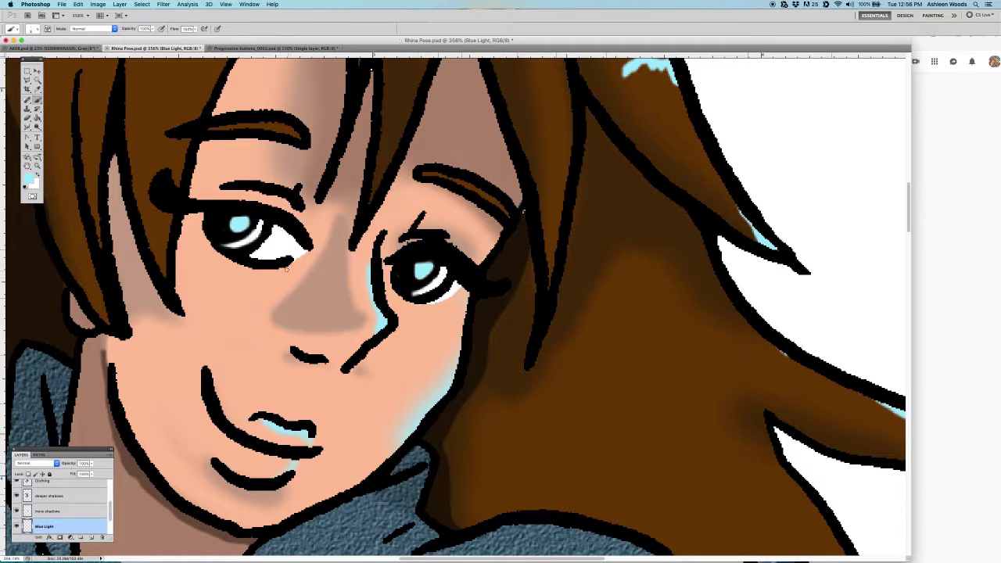
Set the foreground colour to the hair's dark brown and select the Color layer
click(28, 178)
click(284, 73)
key(alt+[)
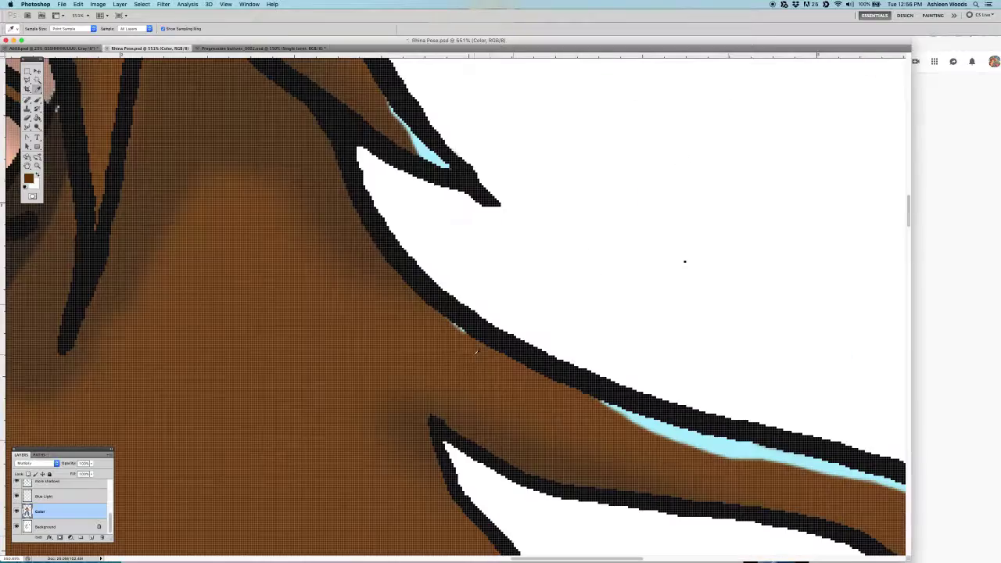
scroll(685, 262, down, 5)
Outline the small gap in the jacket's lower hem line with the lasso on the Background layer
key(alt+[)
scroll(753, 269, up, 3)
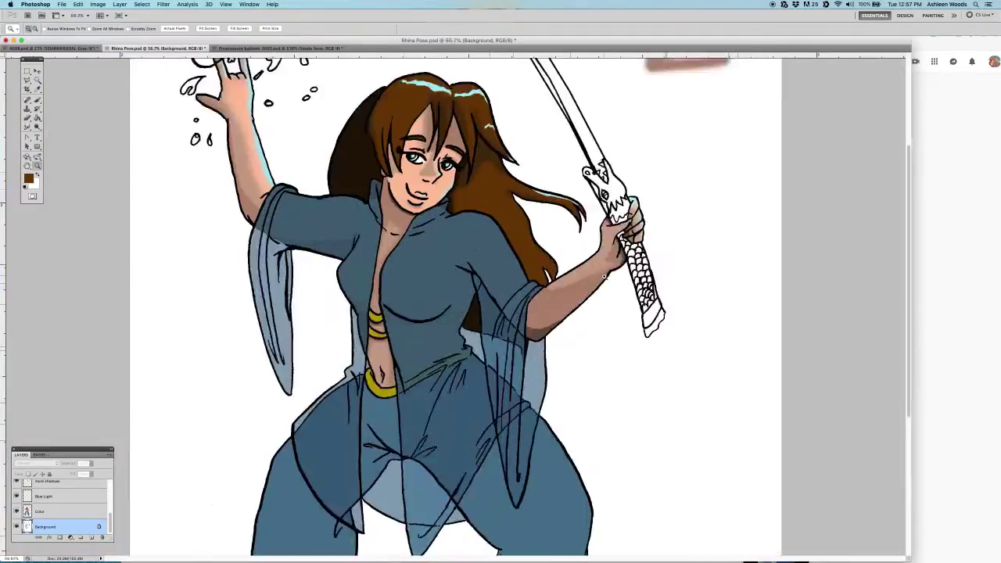
scroll(753, 269, down, 4)
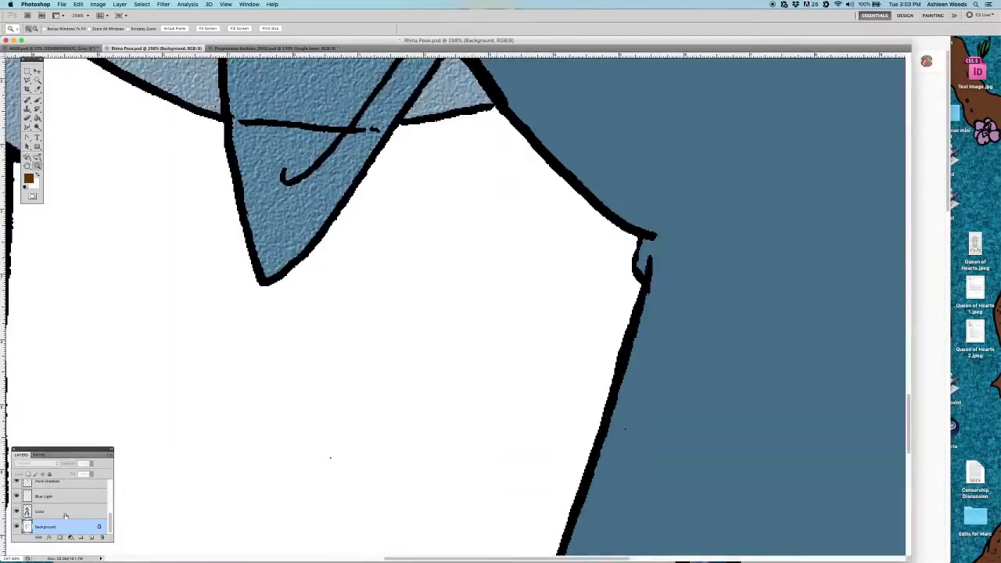
key(l)
mouse_move(235, 119)
mouse_down()
mouse_move(387, 123)
mouse_move(236, 132)
mouse_up()
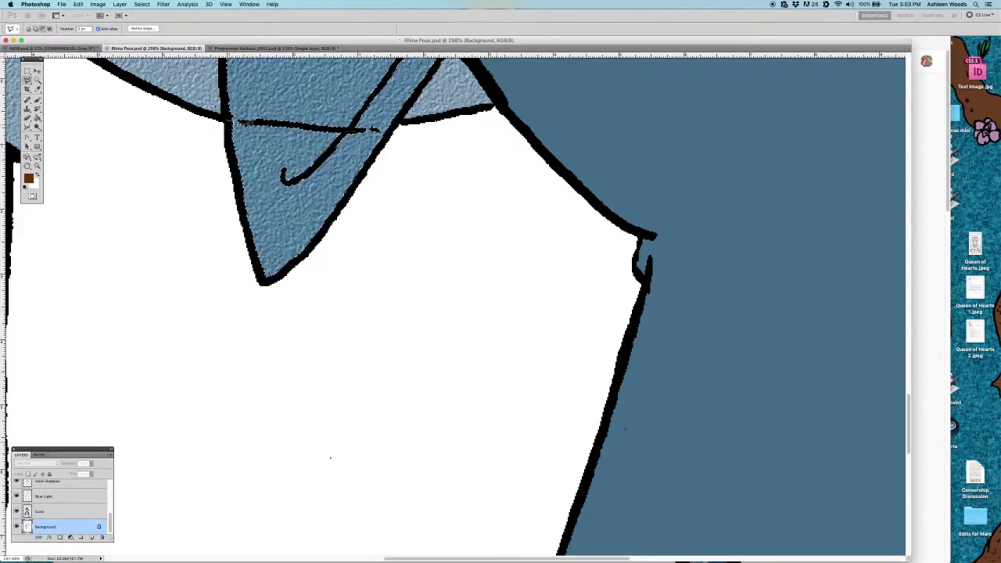
Ready the Clone Stamp on the texture layer for patching the fabric texture around the jacket's hem
scroll(329, 305, up, 5)
click(43, 482)
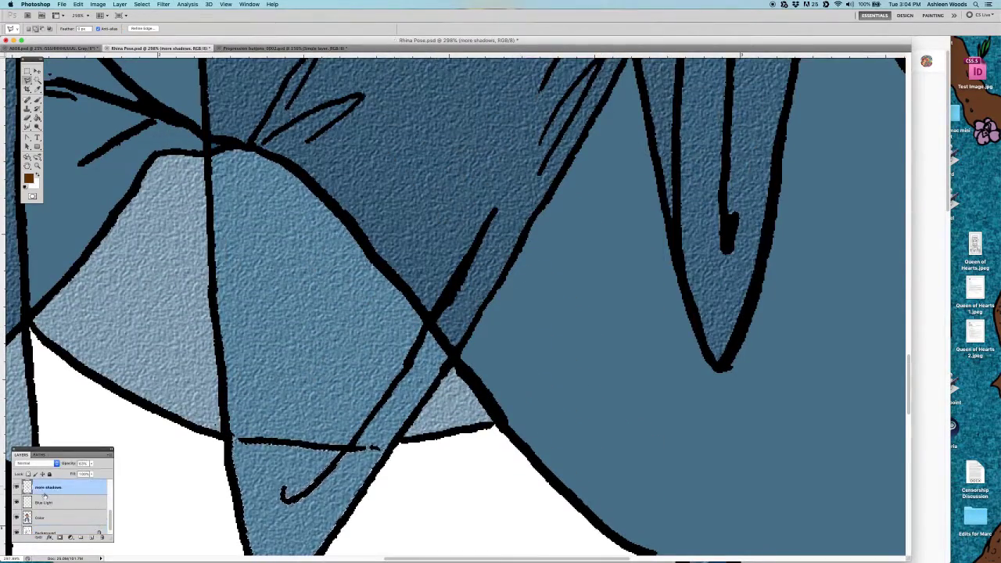
click(47, 487)
scroll(539, 399, up, 3)
key(s)
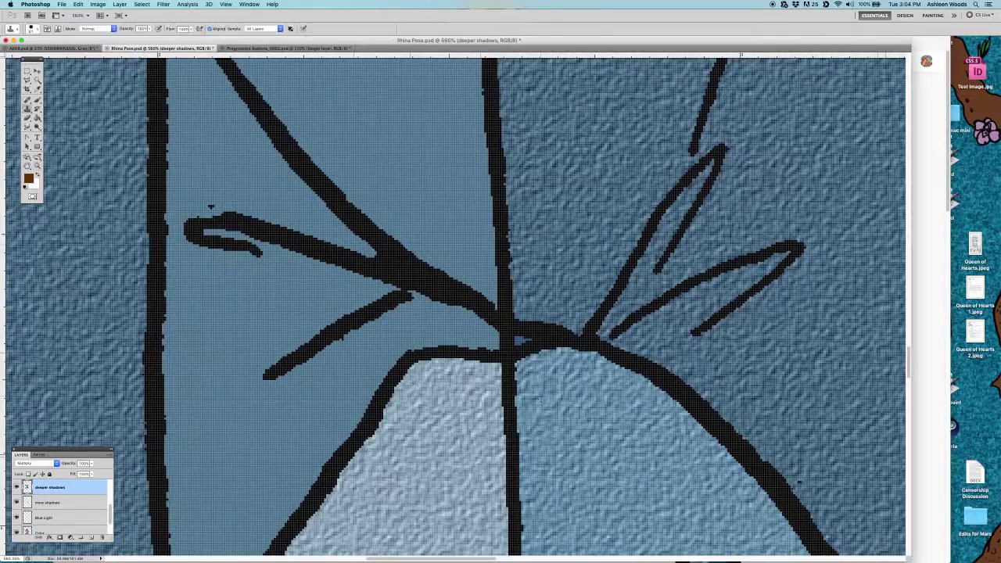
key(z)
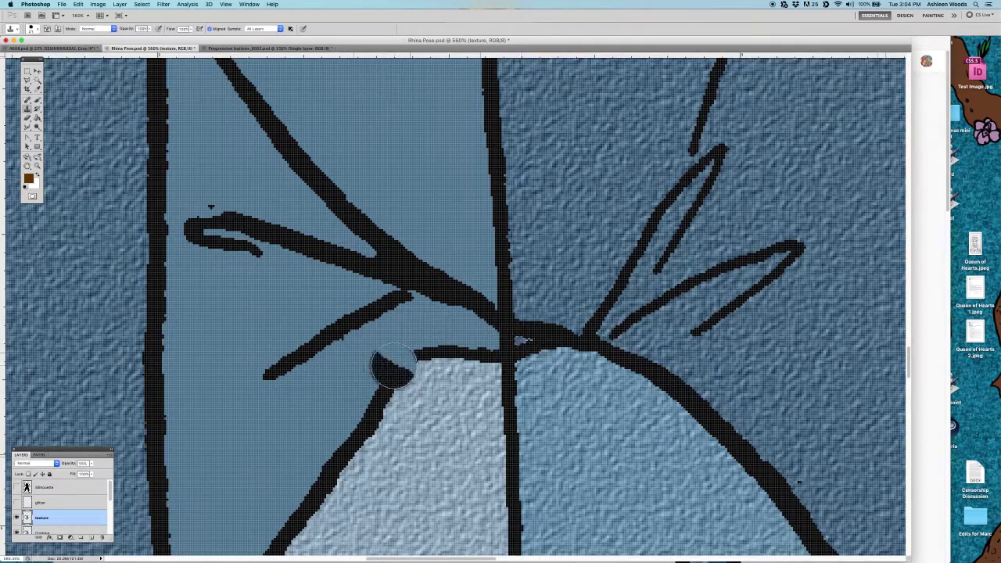
scroll(378, 376, down, 5)
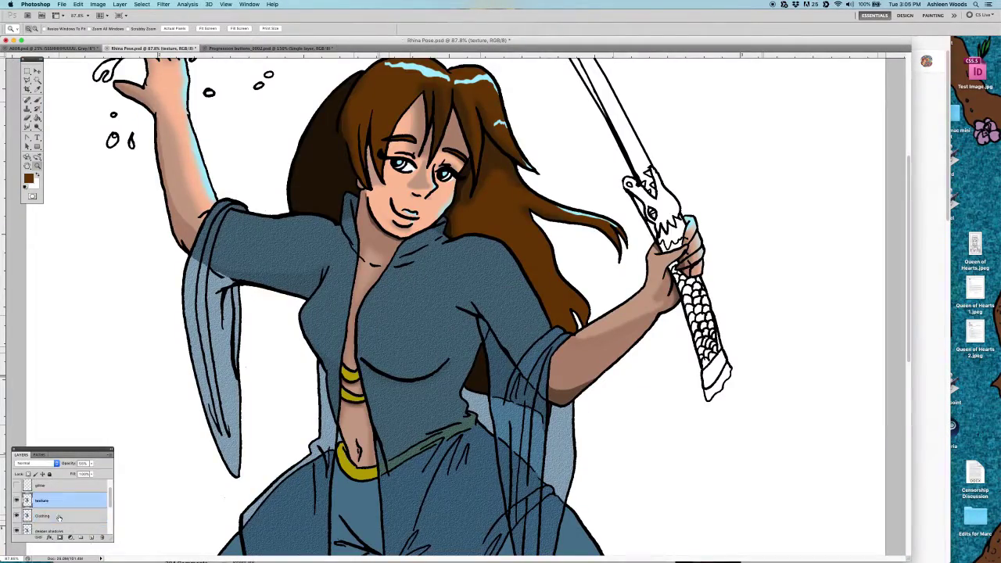
Paint the lips crimson on the Color layer and cover the overspill beside the mouth with sampled skin colour
click(29, 178)
click(210, 91)
click(199, 112)
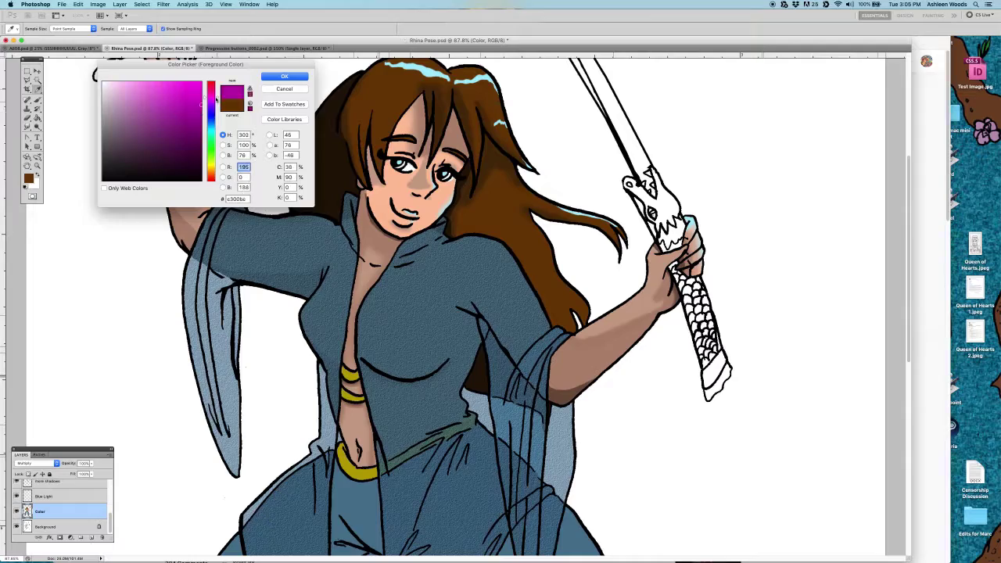
click(284, 76)
key(w)
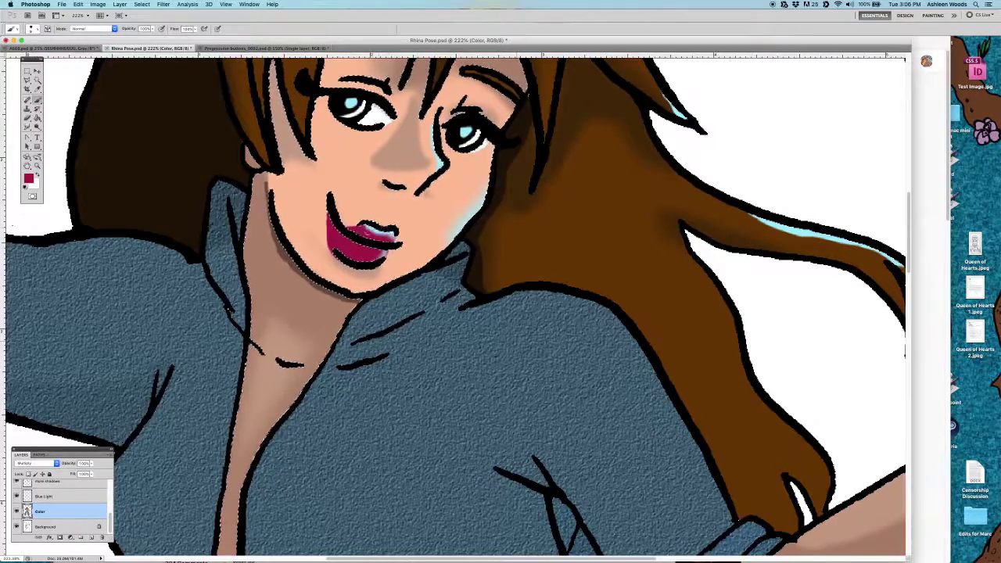
alt+click(381, 222)
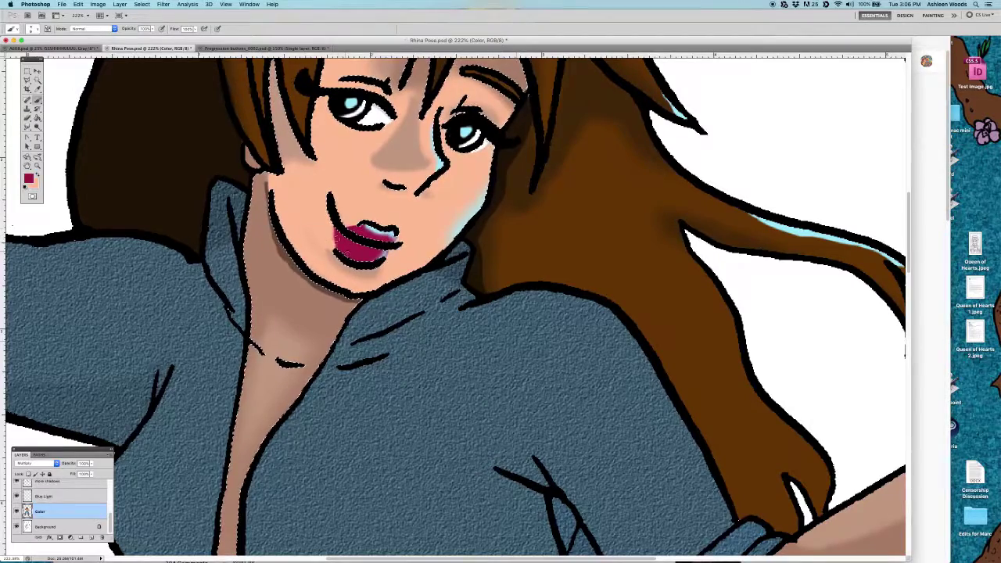
Paint olive gold strokes in the irises on the Color layer and shade them with dark brown
key(z)
drag(381, 234, 459, 336)
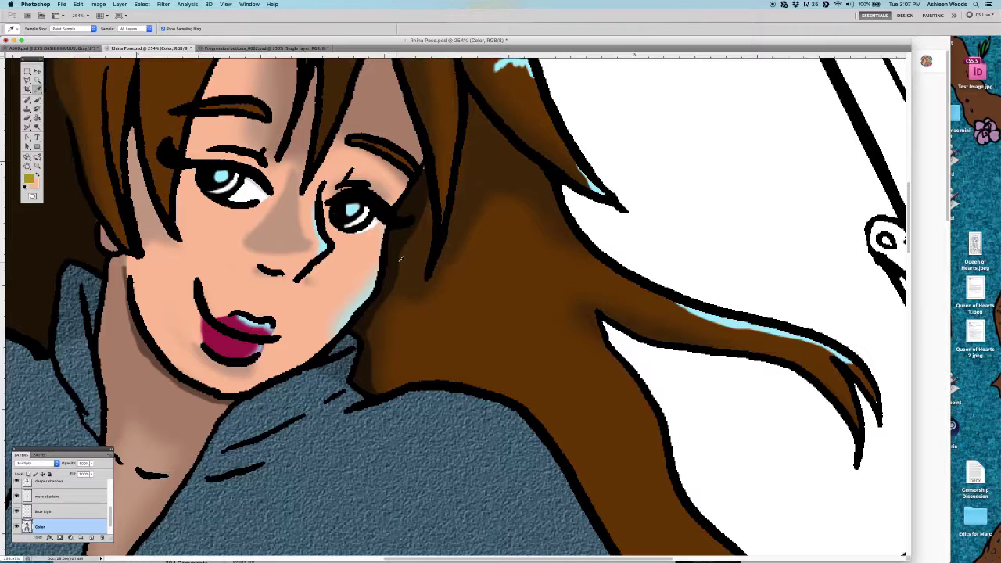
key(b)
drag(351, 222, 364, 211)
click(29, 179)
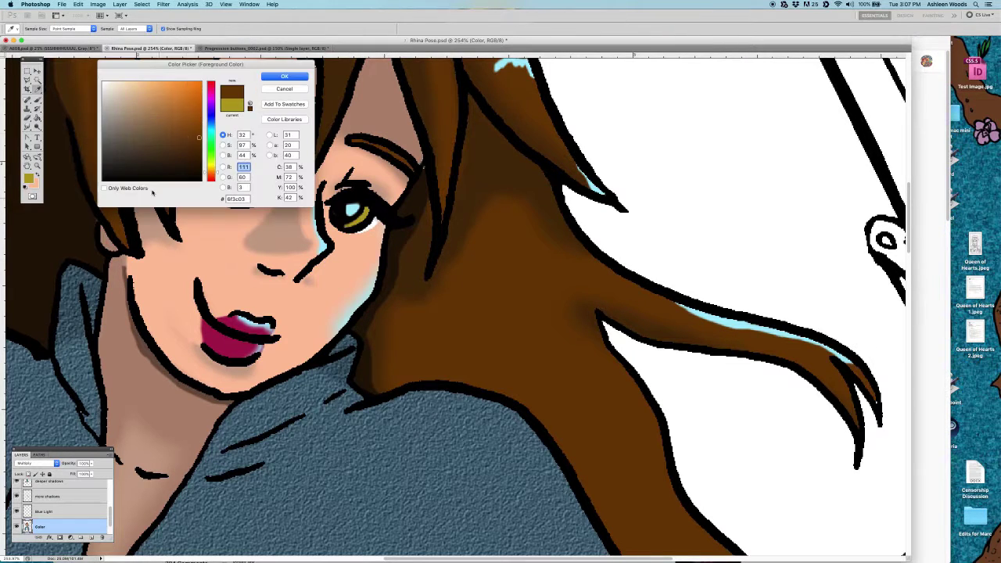
click(284, 75)
right_click(365, 217)
key(Escape)
Add dark green strokes to the irises of both eyes
click(29, 179)
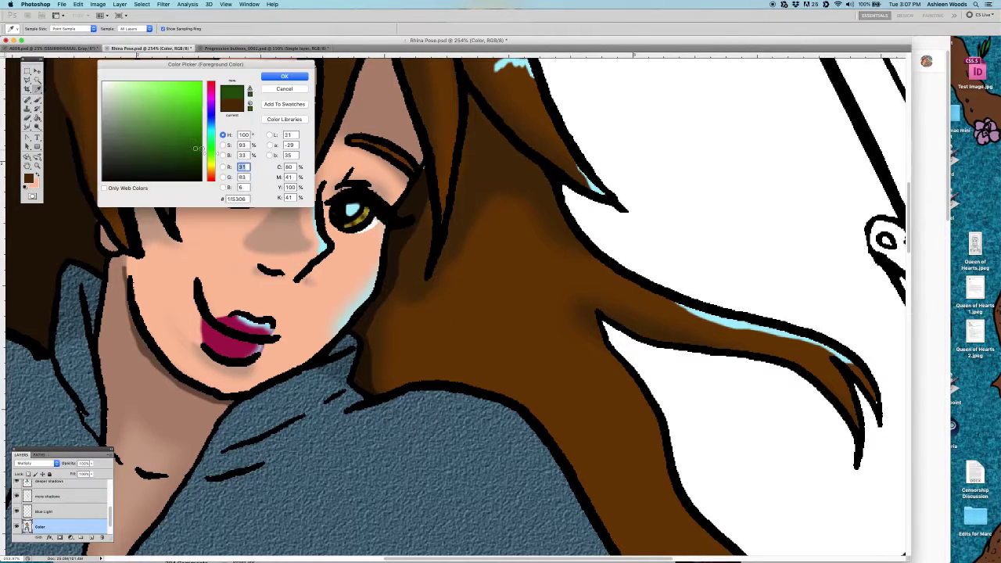
click(284, 74)
right_click(359, 225)
key(Escape)
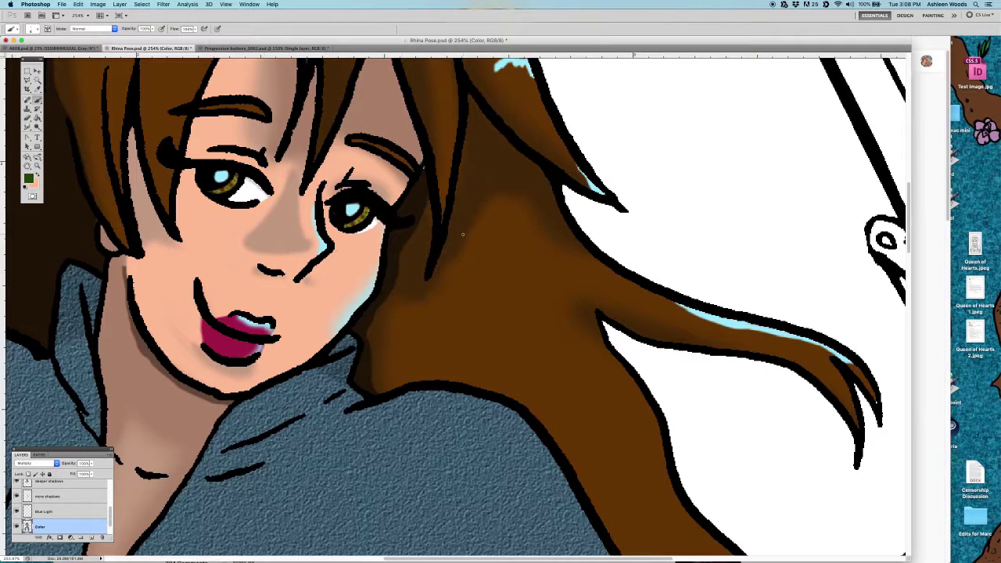
Fill the sword's blade with dark grey on the Color layer and keep it selected
key(super+0)
key(z)
click(29, 178)
click(284, 74)
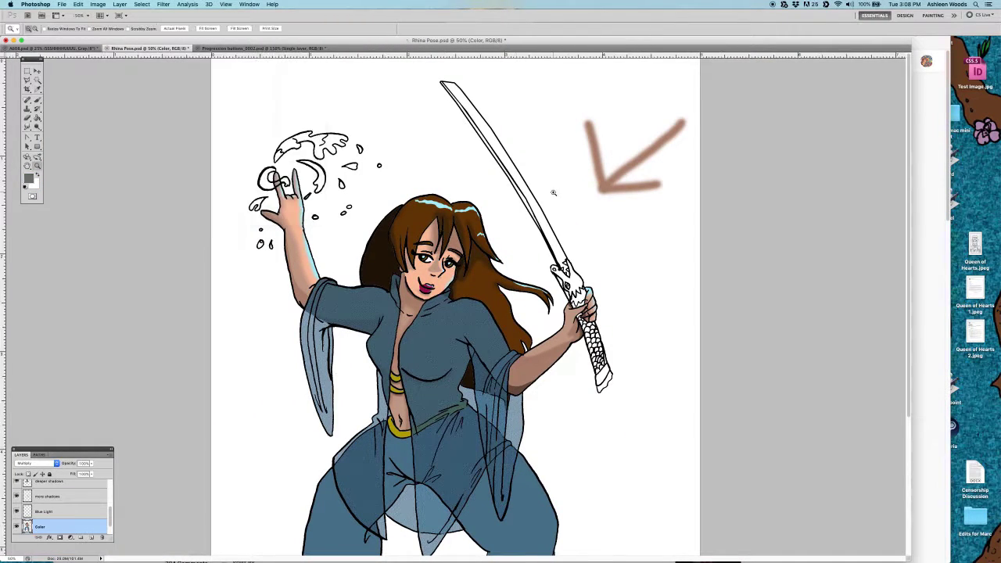
key(w)
click(522, 199)
Add 37.74% uniform monochromatic noise to the selected blade and apply a second filter over it for a metallic texture
click(164, 4)
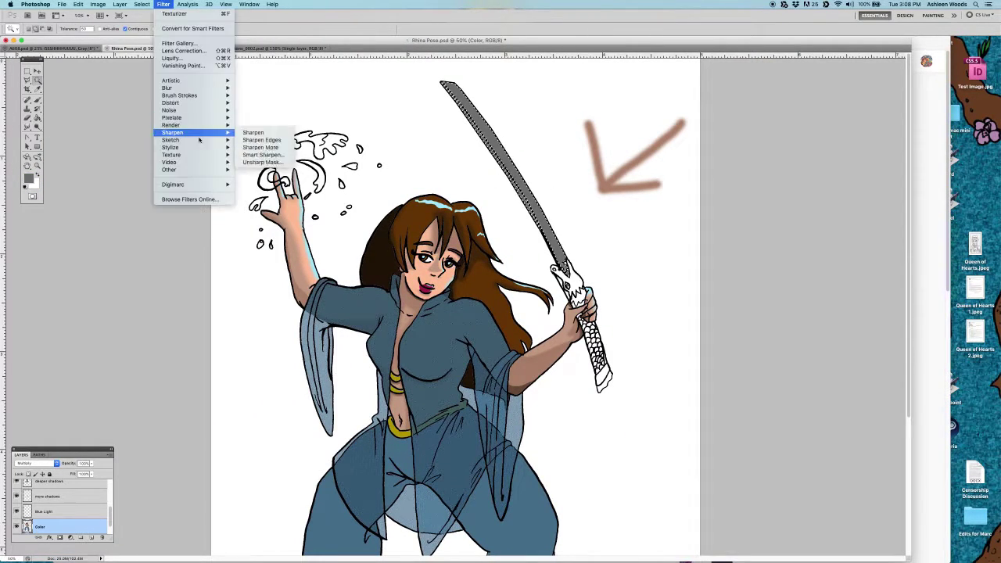
key(Escape)
click(163, 4)
click(258, 109)
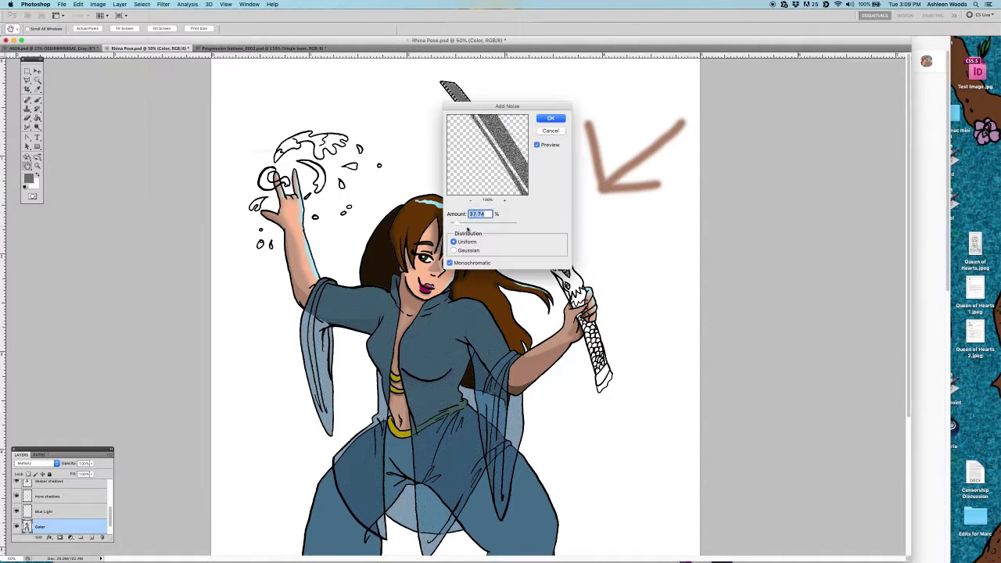
key(Return)
click(164, 4)
click(266, 137)
click(749, 69)
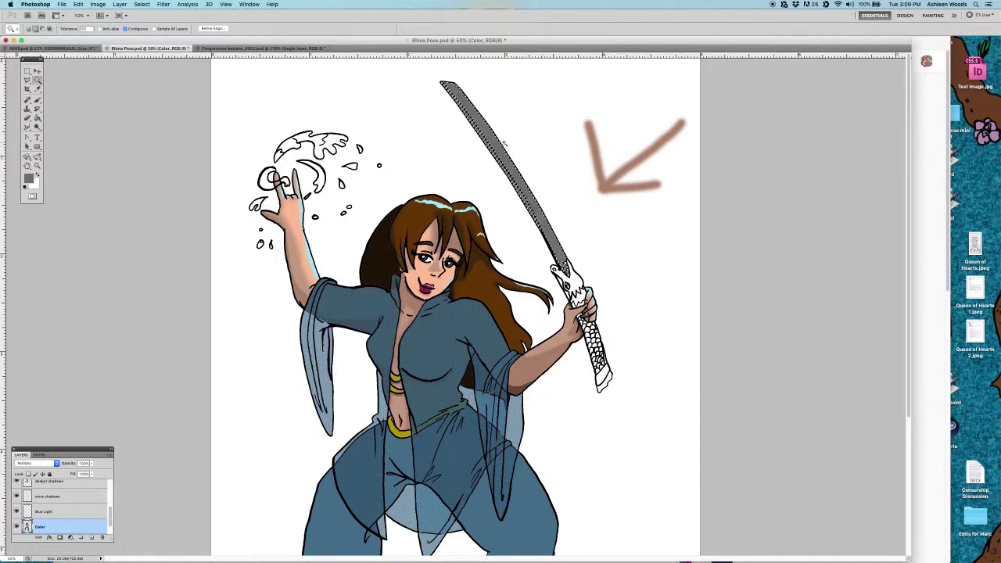
Brush a light blue highlight along the blade's outer edge on the Blue Light layer, and deselect the blade
key(alt+])
key(b)
right_click(545, 161)
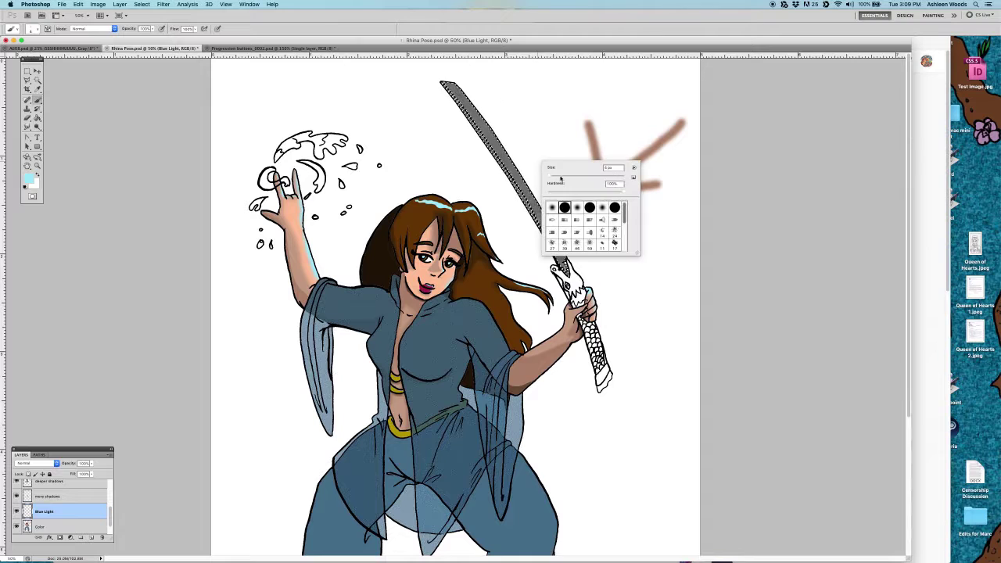
key(Escape)
mouse_move(443, 84)
mouse_down()
mouse_move(523, 196)
mouse_move(518, 170)
mouse_up()
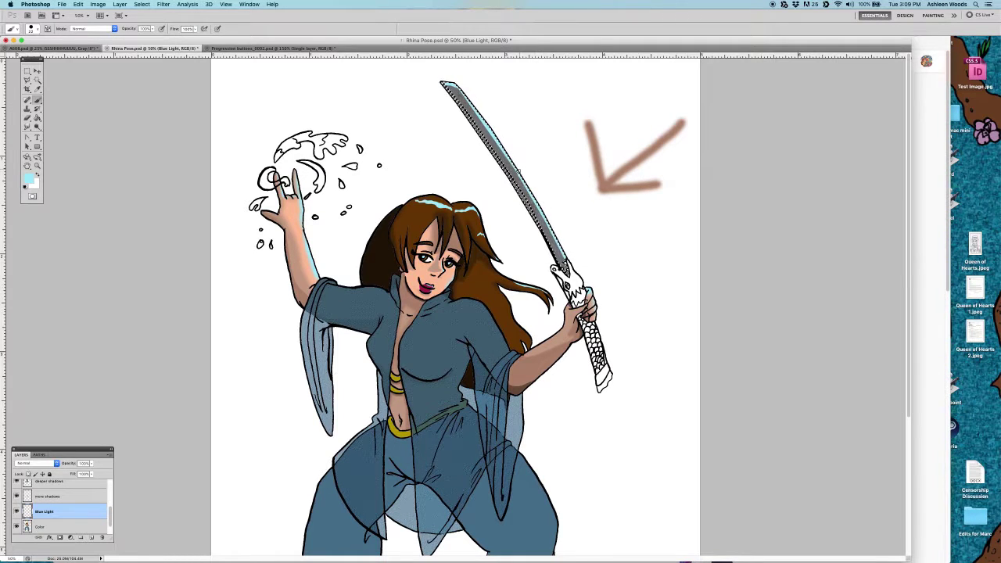
key(ctrl+d)
Fill the sword's guard and pommel with gold, and set the foreground colour to a dark teal
key(g)
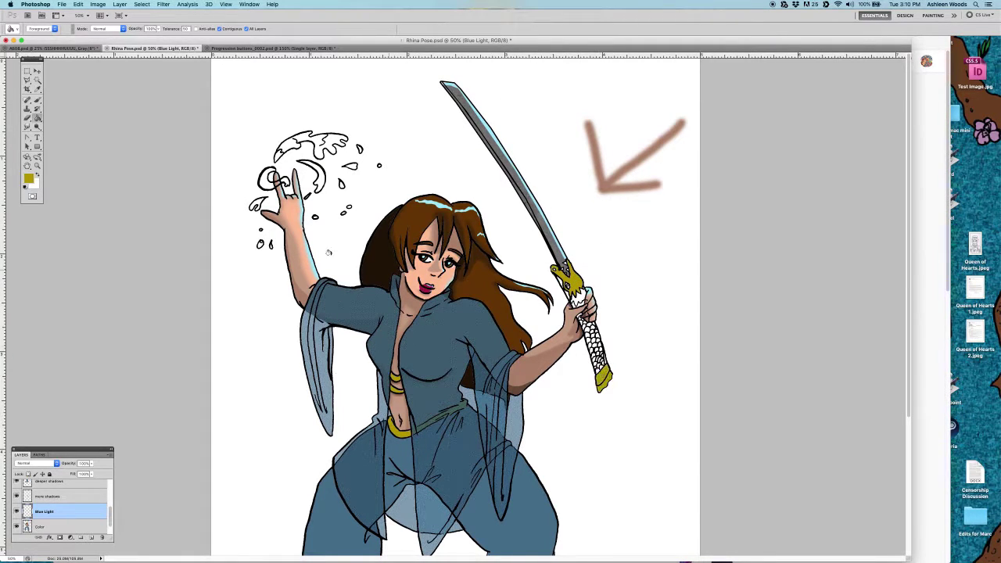
key(i)
click(354, 448)
click(29, 178)
click(218, 136)
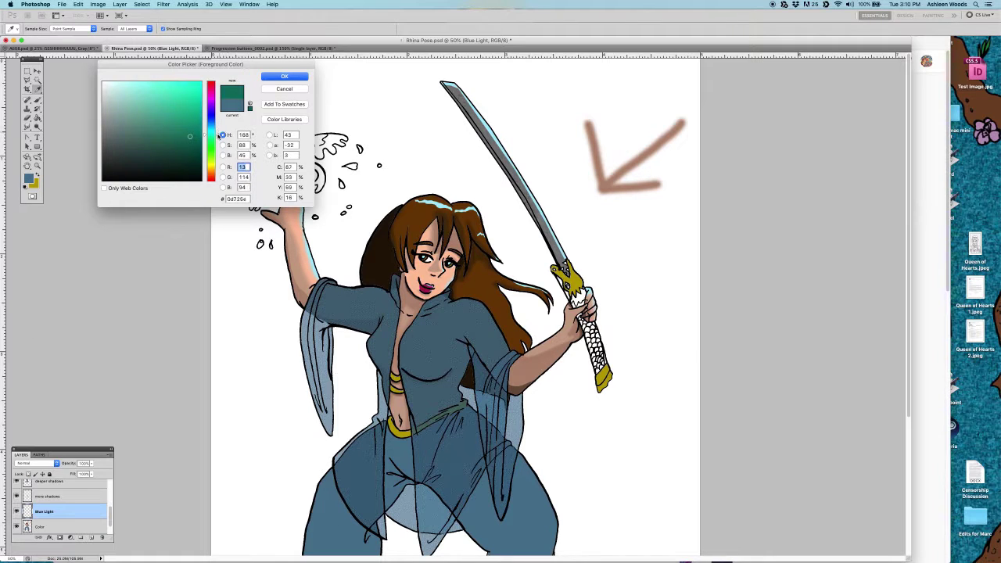
key(Return)
key(w)
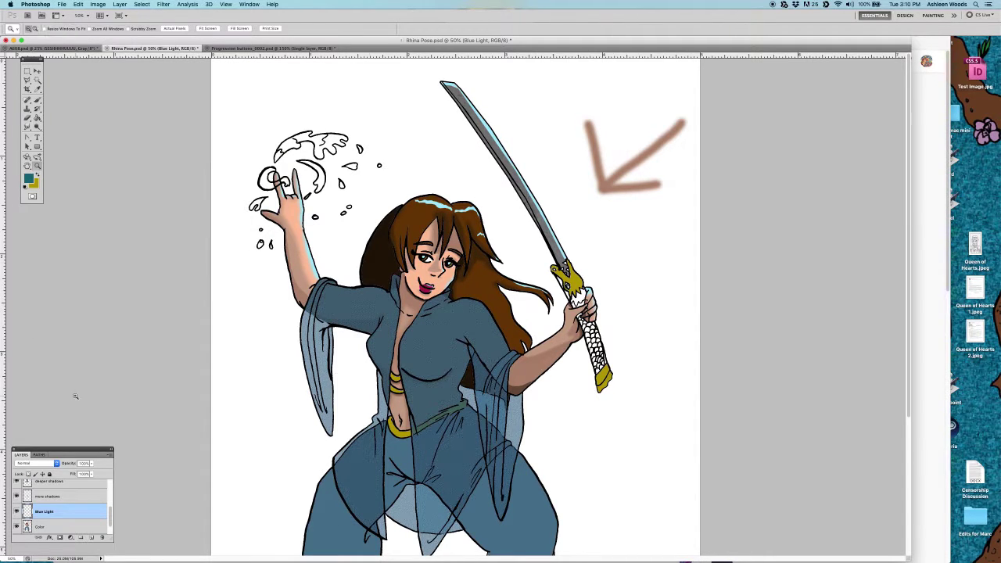
Fill the scales of the sword's grip with dark teal on the Color layer
click(43, 527)
key(g)
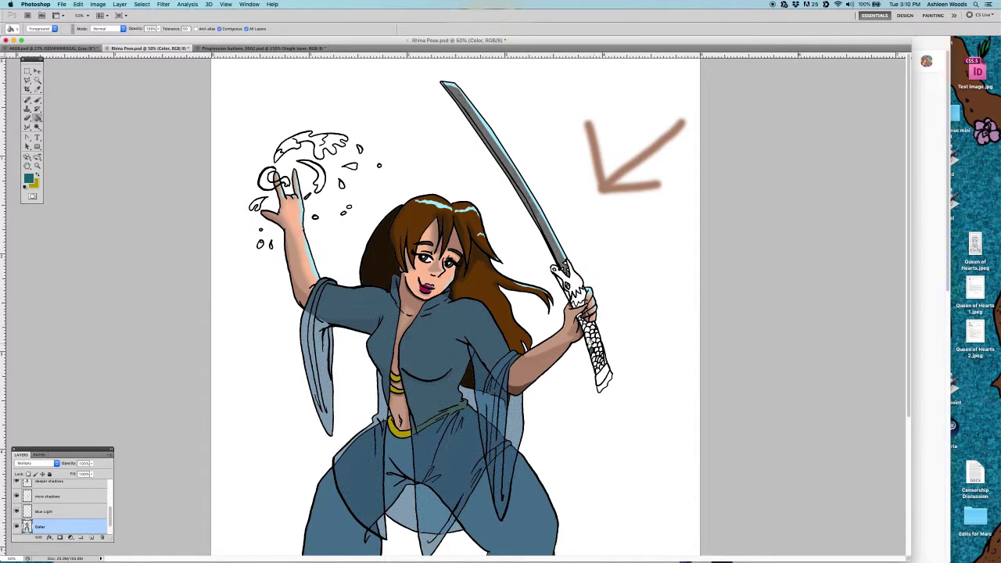
scroll(590, 332, up, 5)
click(500, 239)
click(510, 263)
click(524, 276)
click(541, 297)
click(534, 317)
click(557, 329)
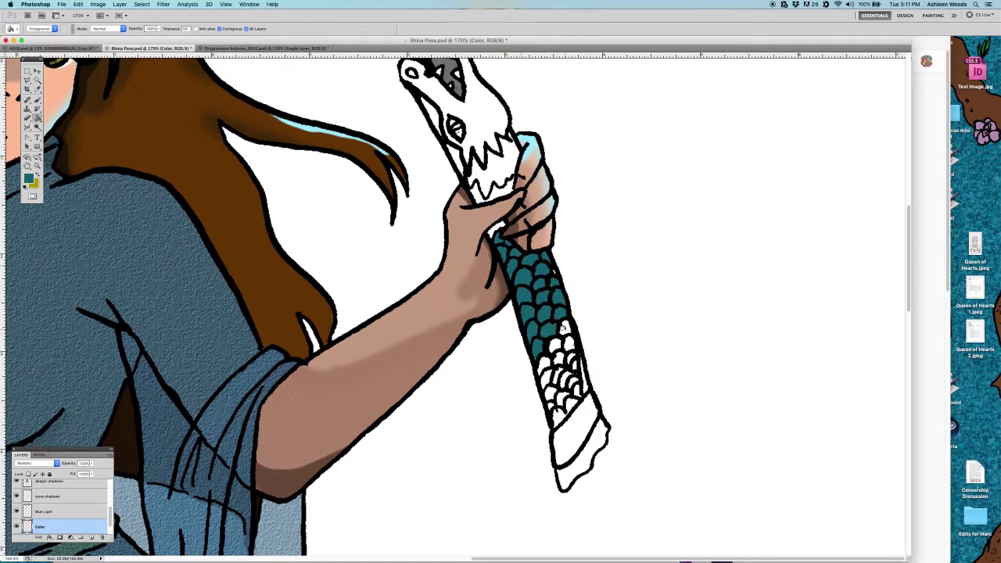
click(554, 346)
click(541, 361)
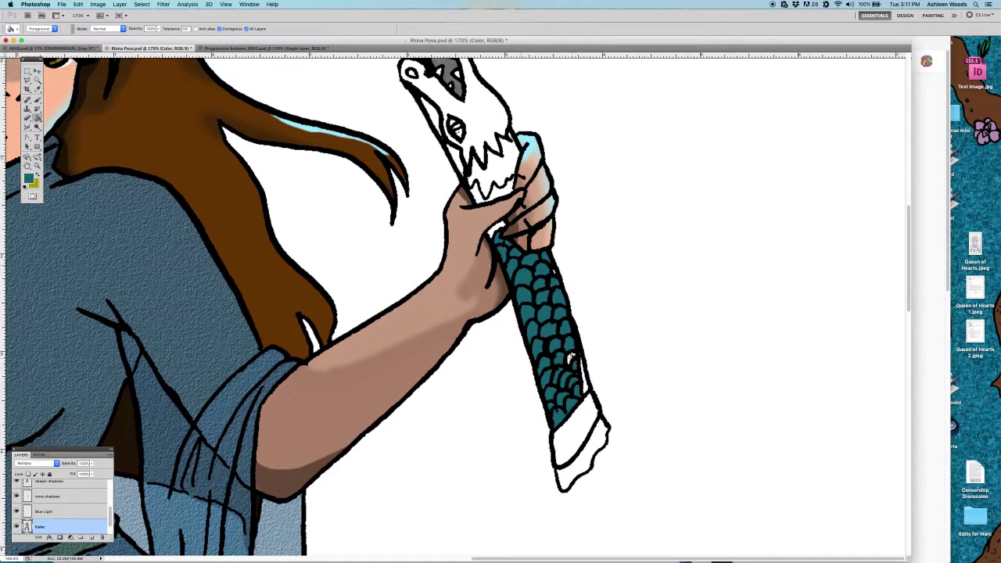
click(565, 393)
Fill the pommel's bands and the narrow strip beside the grip's scales with gold
key(x)
click(576, 415)
click(580, 458)
click(584, 376)
Fill the pommel's upper band with light grey and darken the guard's lower gold section to brightness -43
key(x)
click(29, 179)
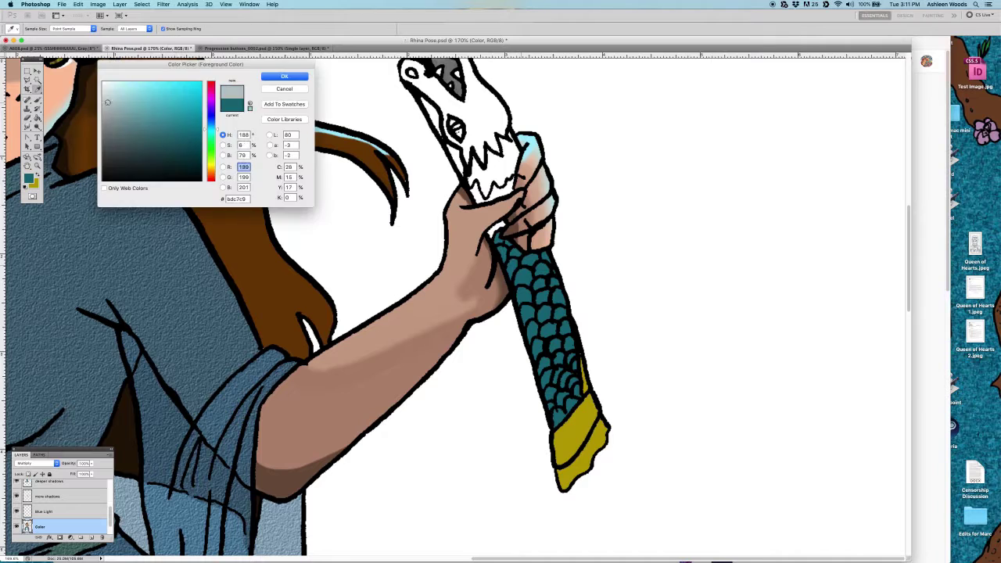
key(Return)
click(577, 415)
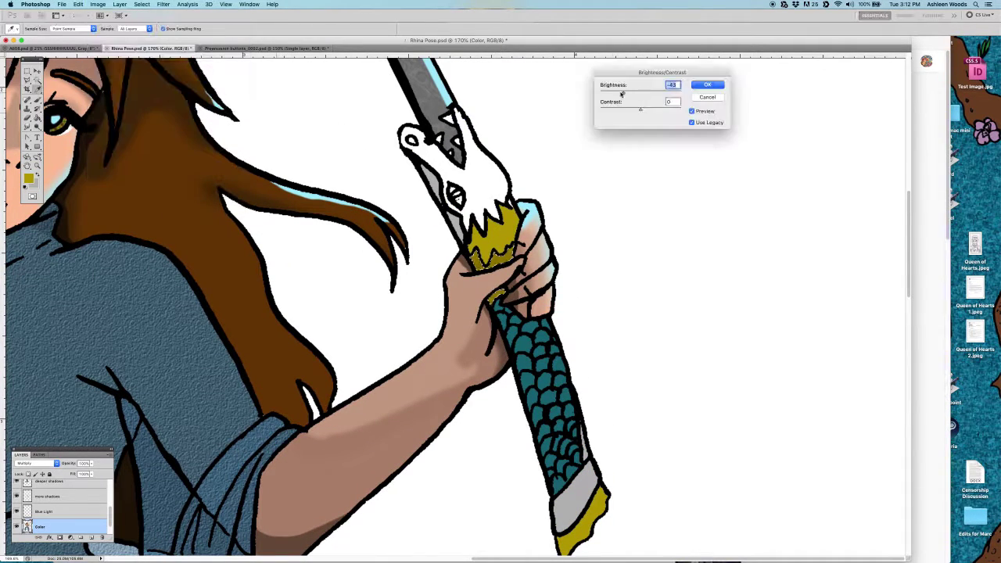
key(Return)
key(w)
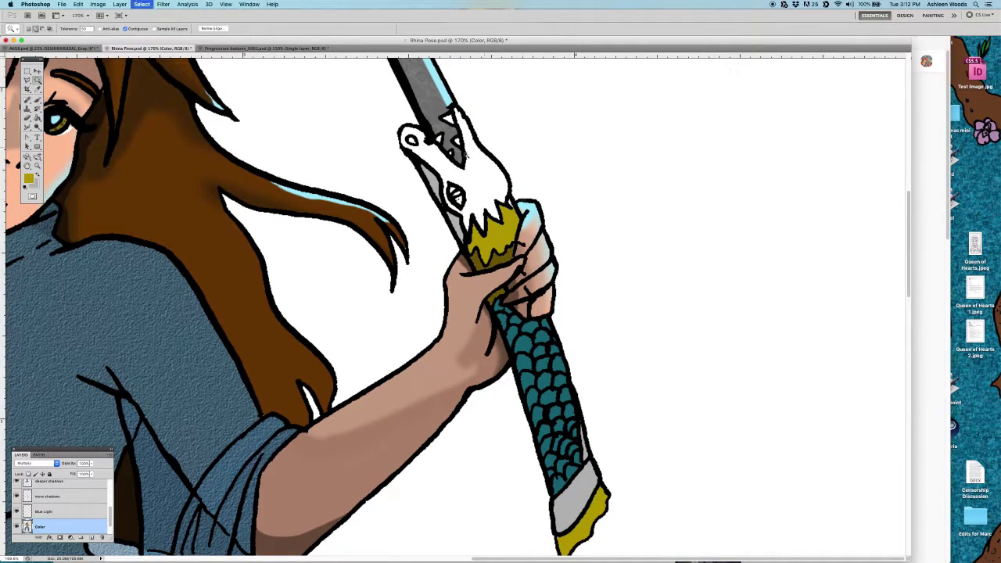
Fill the dragon head of the sword's guard with dark teal
key(g)
click(485, 201)
key(x)
click(473, 202)
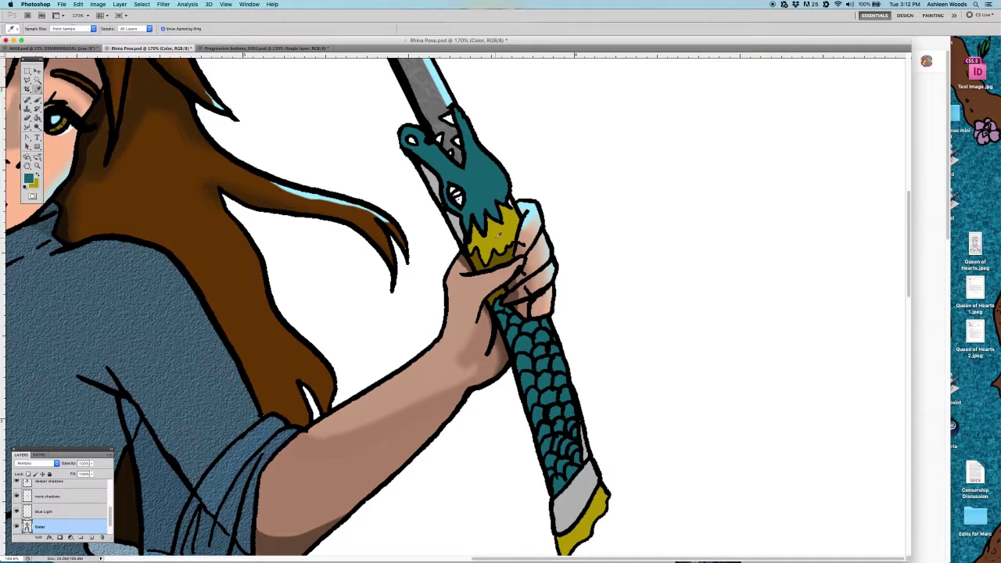
Clear the stray black marks from the lower white area of the dragon's eye on the Background layer
key(alt+[)
scroll(438, 180, up, 10)
key(l)
drag(632, 338, 618, 373)
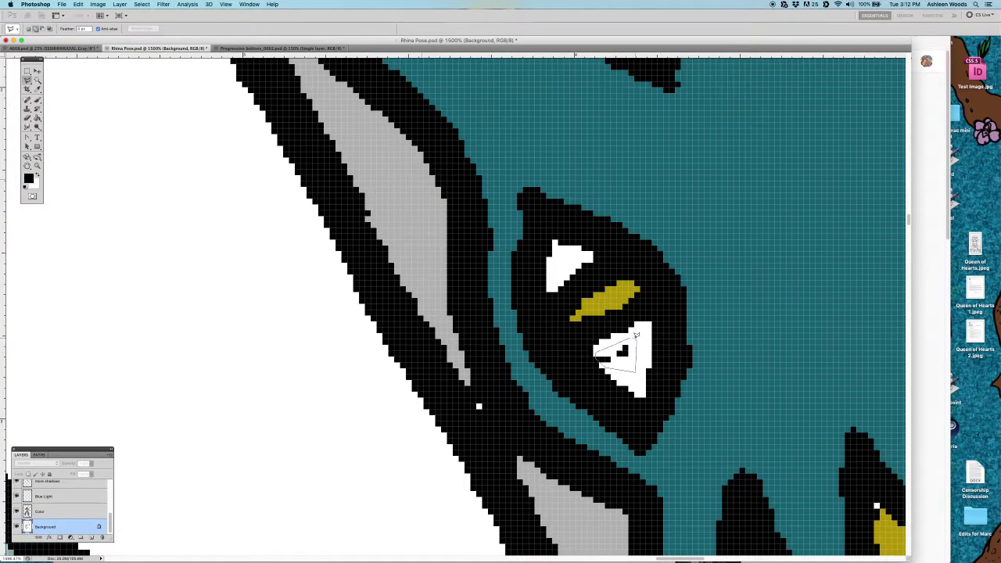
key(ctrl+d)
Fill the dragon's teeth with the gold sampled from its eye on the Color layer
key(alt+])
key(z)
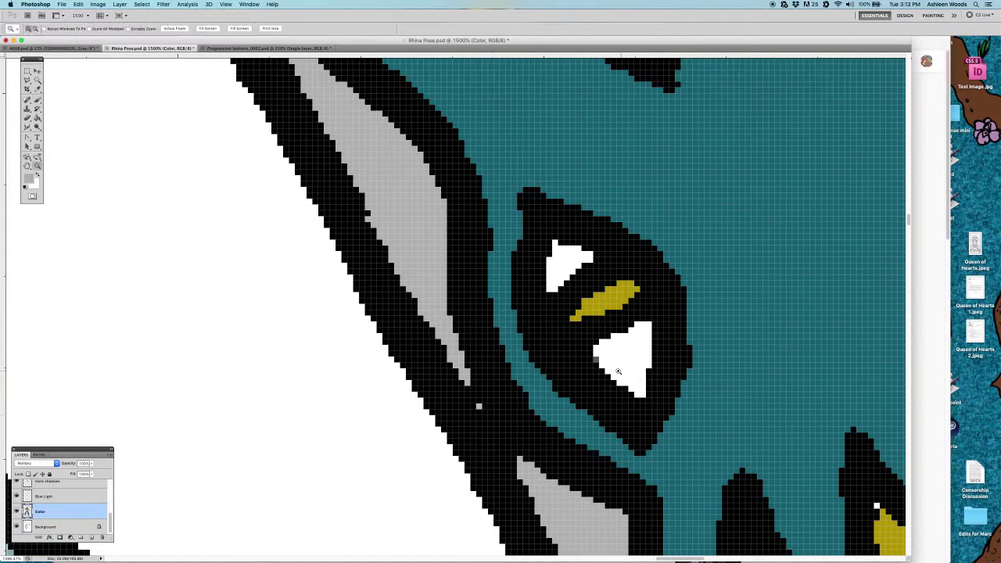
scroll(673, 391, down, 5)
key(g)
alt+click(661, 367)
click(638, 150)
click(663, 216)
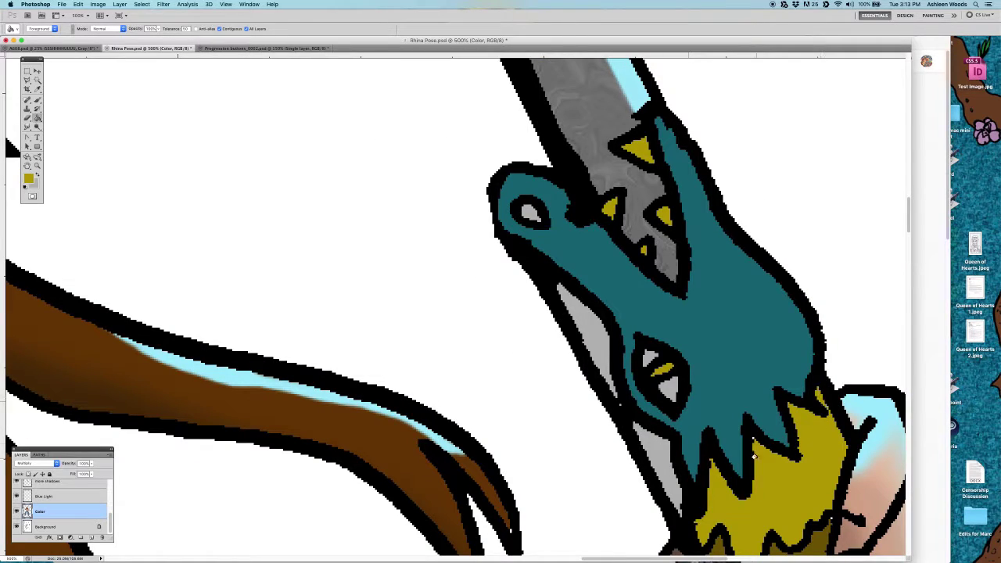
Touch up the brown tip of the hair strand beside the sword guard on the Color layer
key(b)
right_click(810, 466)
key(Escape)
scroll(809, 465, down, 3)
right_click(585, 446)
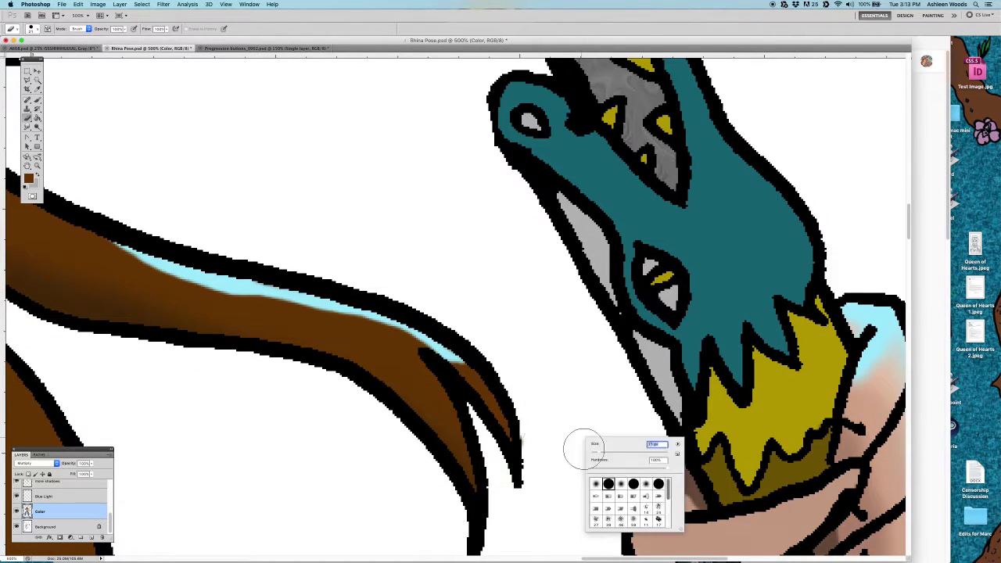
right_click(554, 425)
key(Escape)
key(z)
scroll(586, 314, down, 6)
key(alt+])
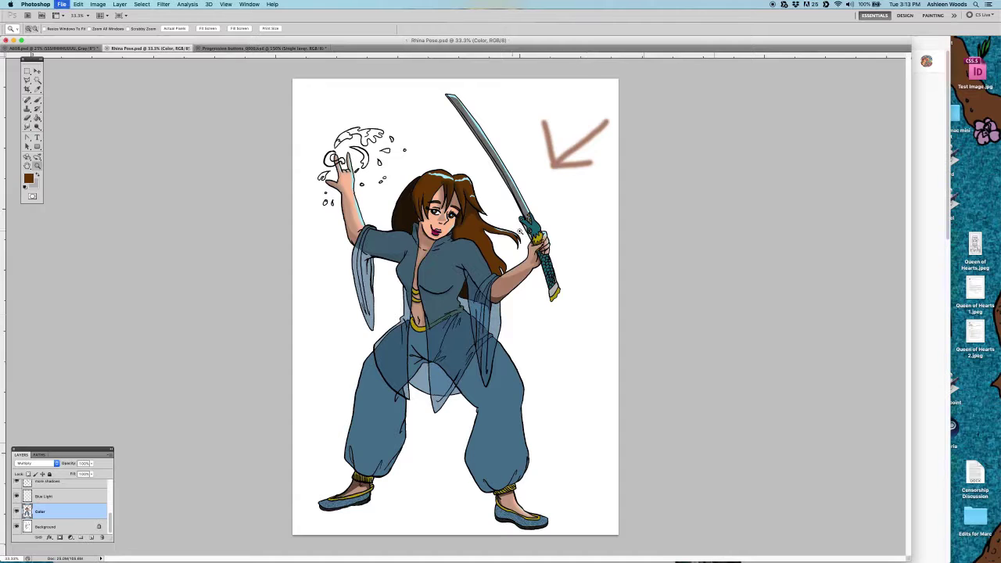
Select the teal dragon head and brush light blue highlights onto its snout and face on the Blue Light layer
scroll(454, 149, up, 3)
key(w)
click(194, 198)
key(ctrl+d)
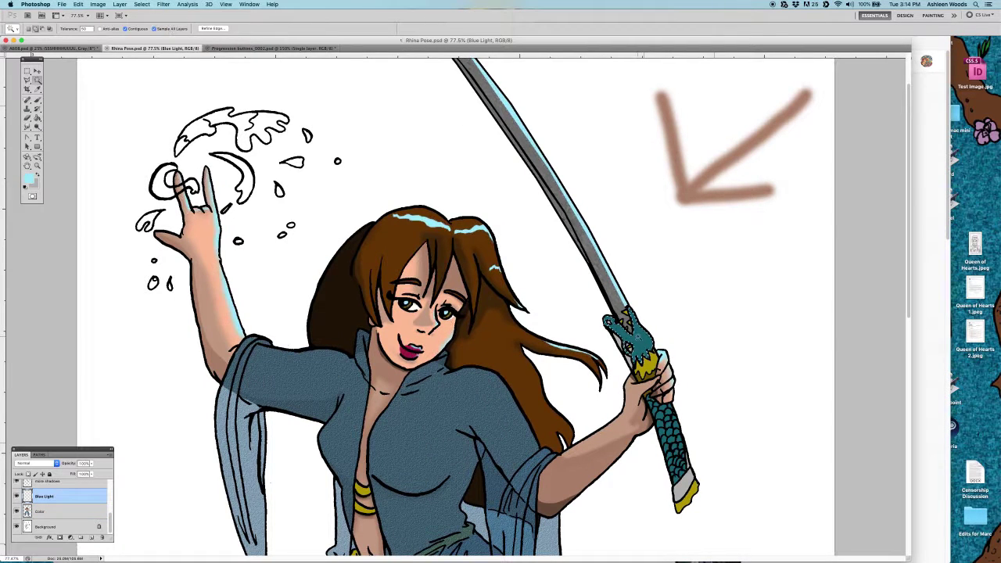
key(b)
right_click(639, 322)
key(Escape)
drag(608, 319, 629, 352)
key(x)
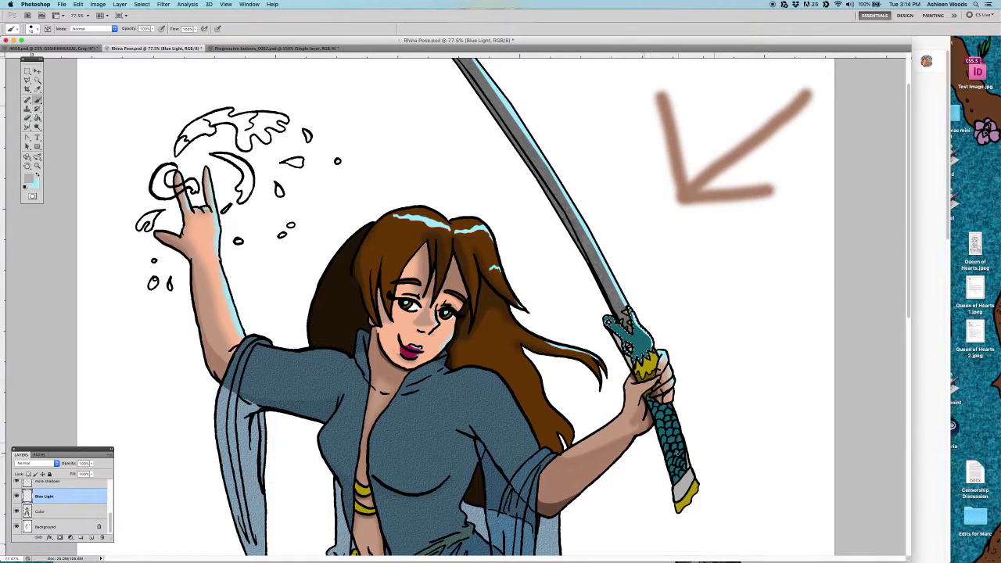
Select the teal scales of the sword handle, brush light blue highlights along them, and deselect
key(w)
click(539, 500)
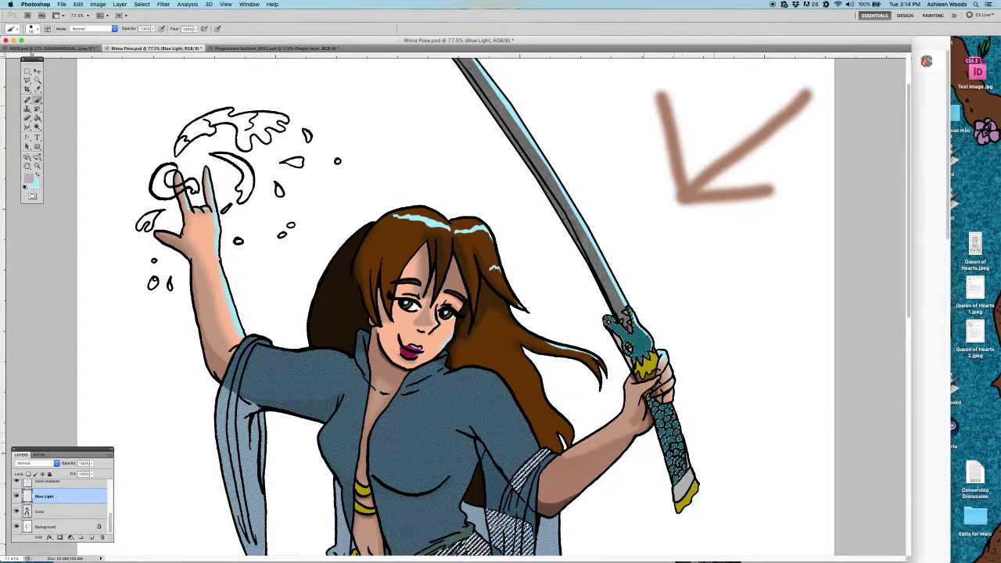
key(x)
key(b)
key(w)
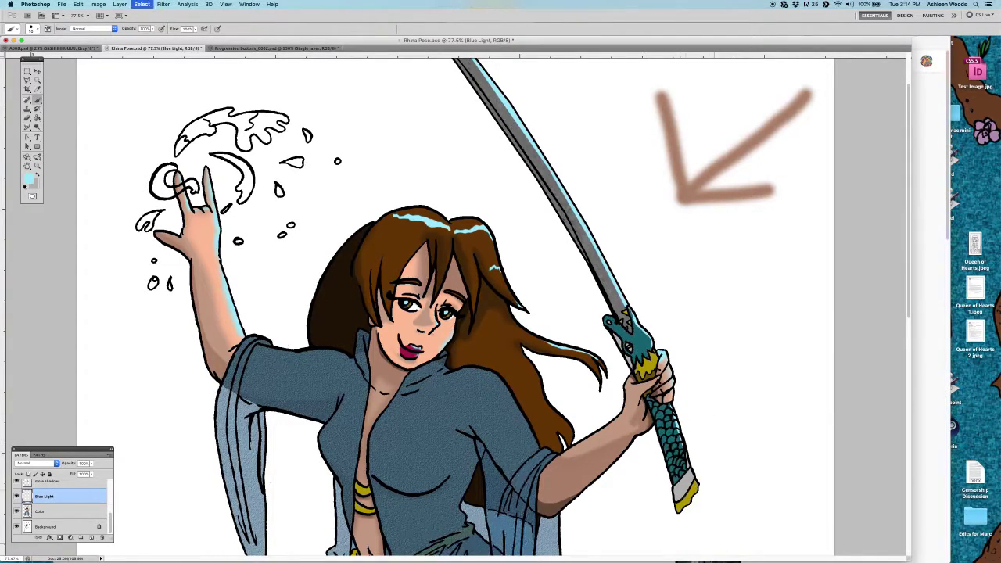
key(super+d)
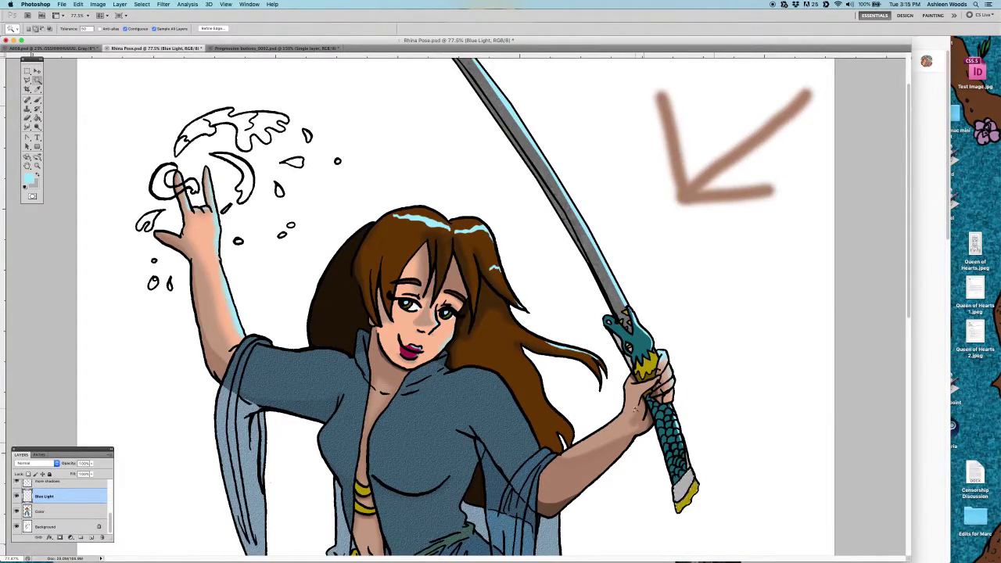
Sample the dark gold of the sword guard and shade the gold pommel with it
key(b)
alt+click(649, 374)
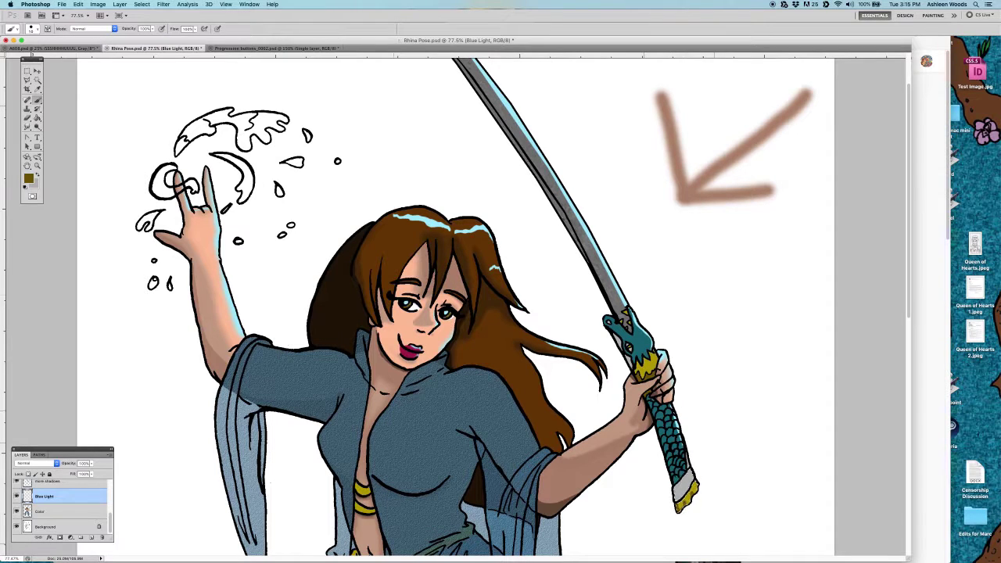
key(x)
click(26, 177)
key(Escape)
Sample the dragon head's teal, select the teal sword areas, and make the Color layer active for shading them
alt+click(626, 336)
key(w)
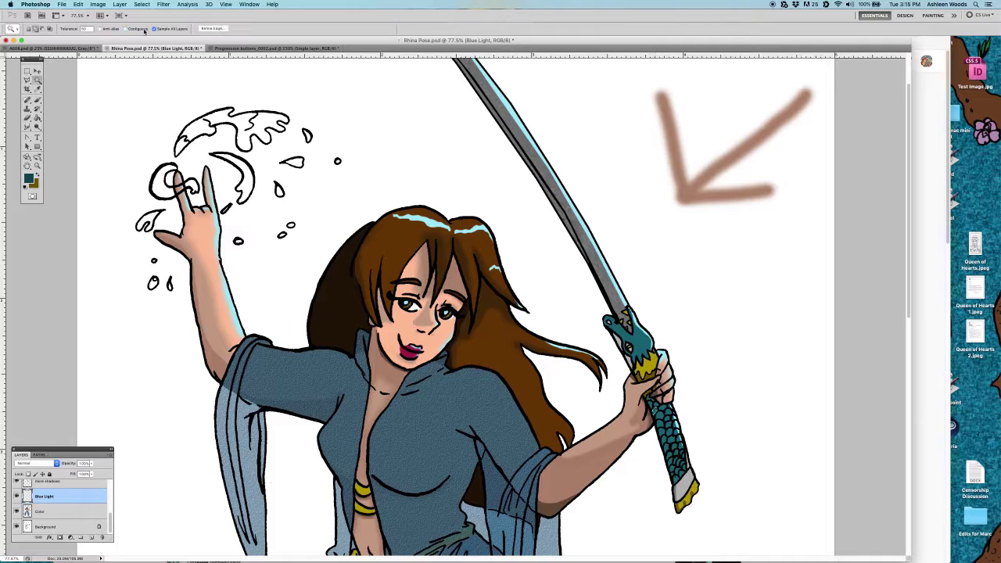
click(656, 412)
key(b)
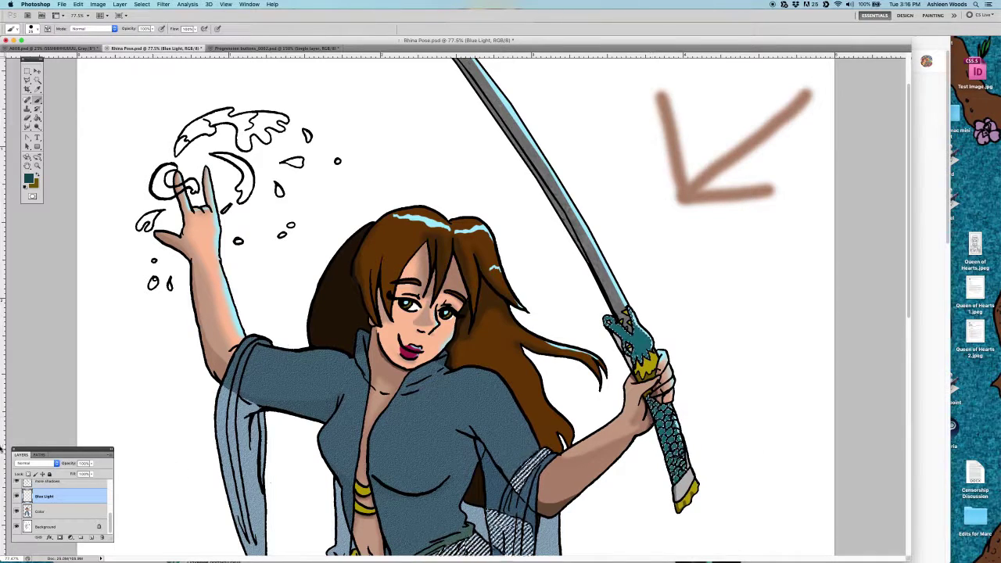
click(54, 512)
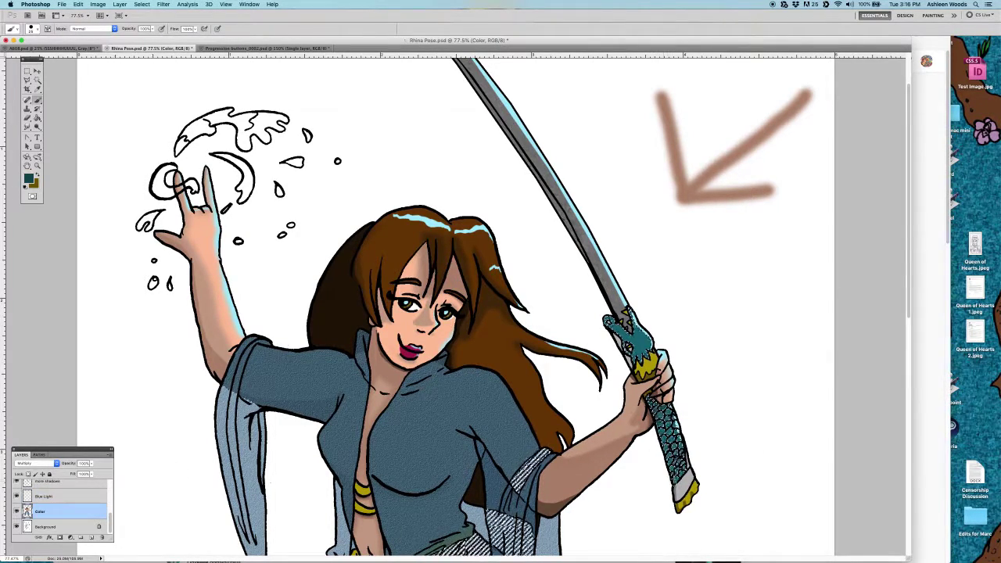
Select the main hair area on the Color layer, choose a foreground colour for shading, and clear the selection
key(w)
click(374, 290)
key(x)
click(29, 179)
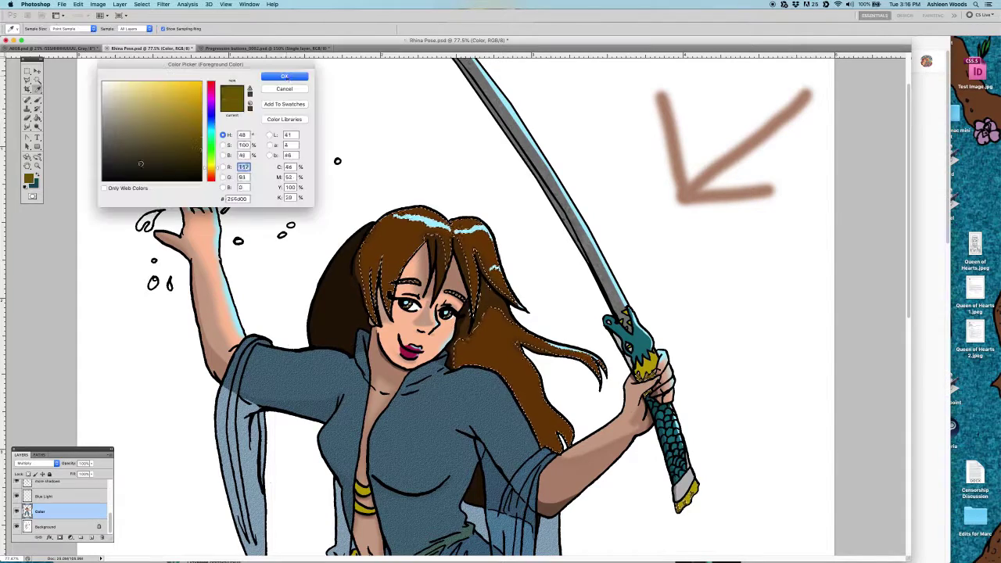
click(284, 75)
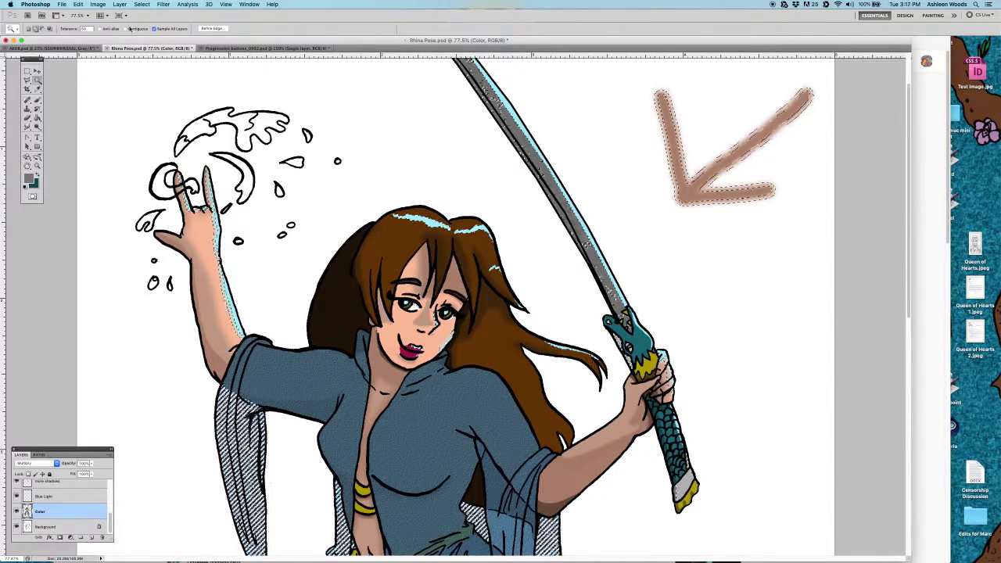
key(ctrl+d)
Shade the dragon head of the sword with sampled dark teal on the Color layer
key(b)
alt+click(627, 322)
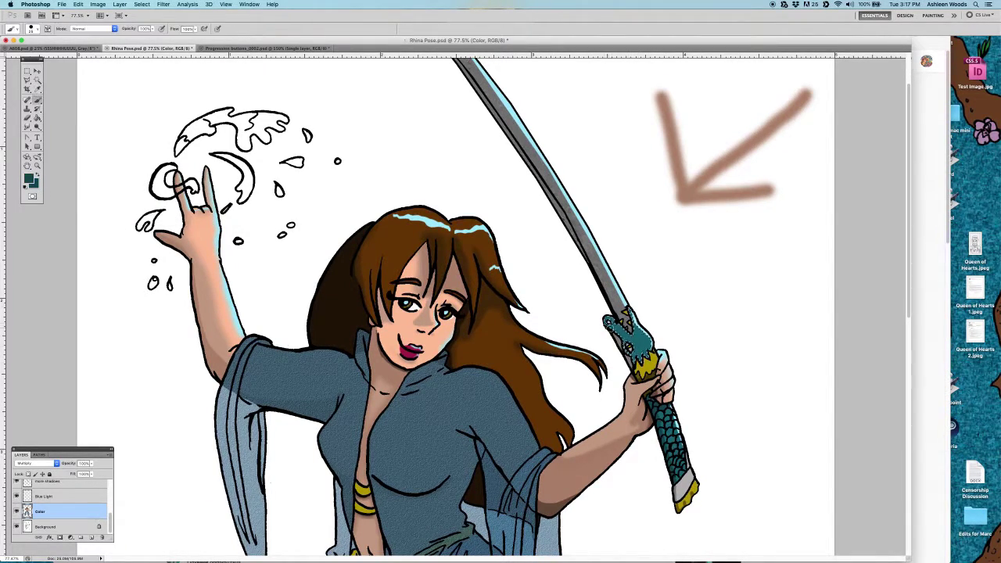
right_click(637, 352)
key(Return)
Erase the brown light-direction arrow beside the sword from the Color layer
key(ctrl+minus)
key(ctrl+minus)
key(ctrl+minus)
key(ctrl+minus)
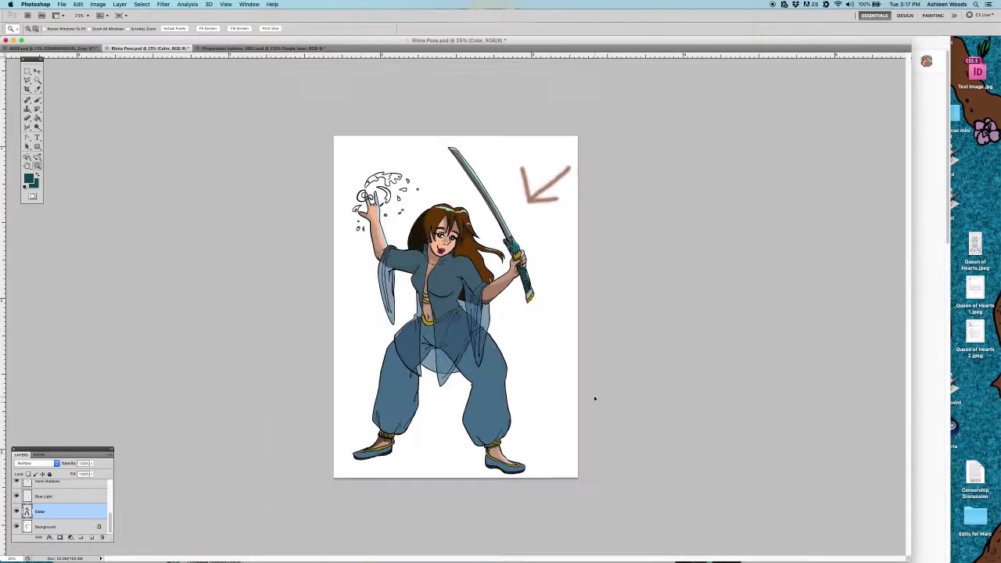
right_click(536, 160)
key(Return)
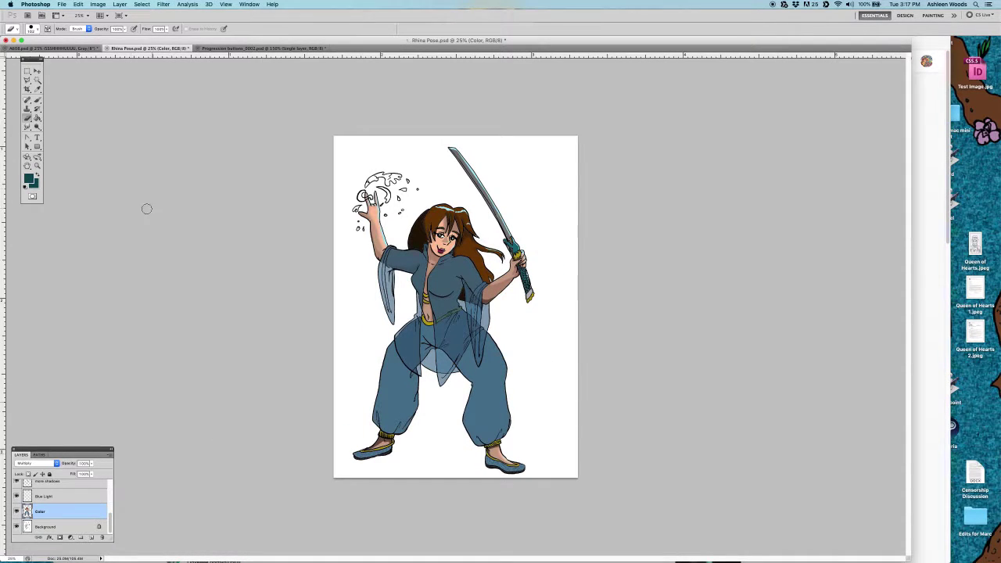
Create a new layer named Water directly above the texture layer
click(47, 502)
key(ctrl+shift+n)
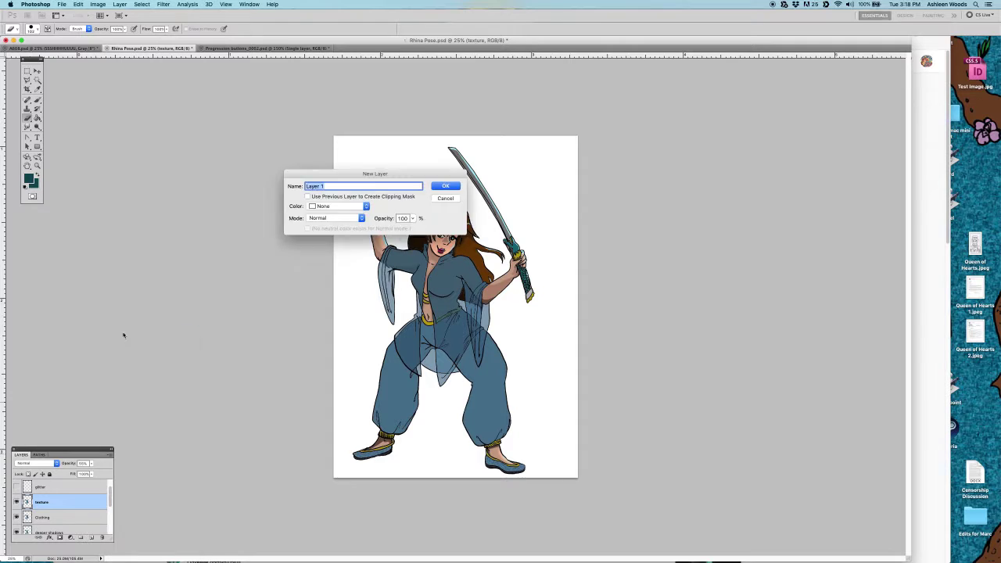
key(Escape)
Flip the canvas horizontally to check the pose, and flip it back
click(141, 5)
mouse_move(98, 4)
mouse_move(113, 88)
click(199, 125)
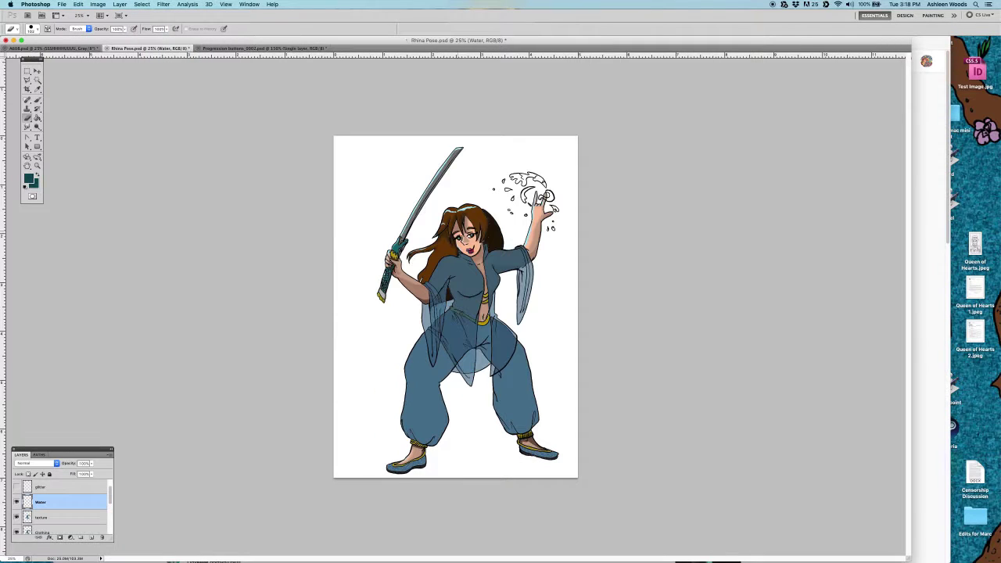
click(98, 5)
click(188, 127)
Choose a light blue and fill the large water splash shapes around the raised hand on the Water layer
scroll(438, 141, up, 5)
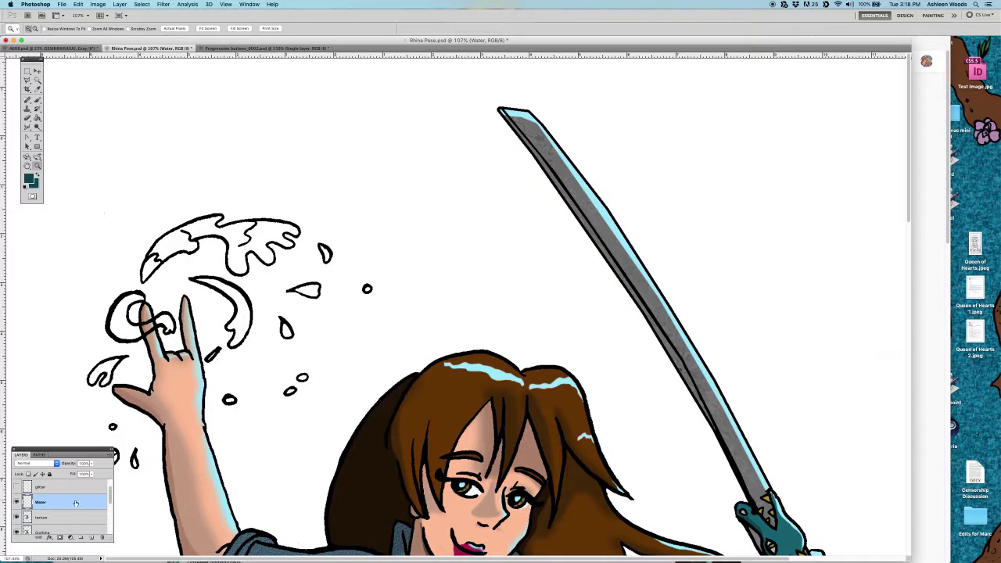
click(29, 178)
click(141, 86)
click(284, 76)
click(227, 234)
click(118, 322)
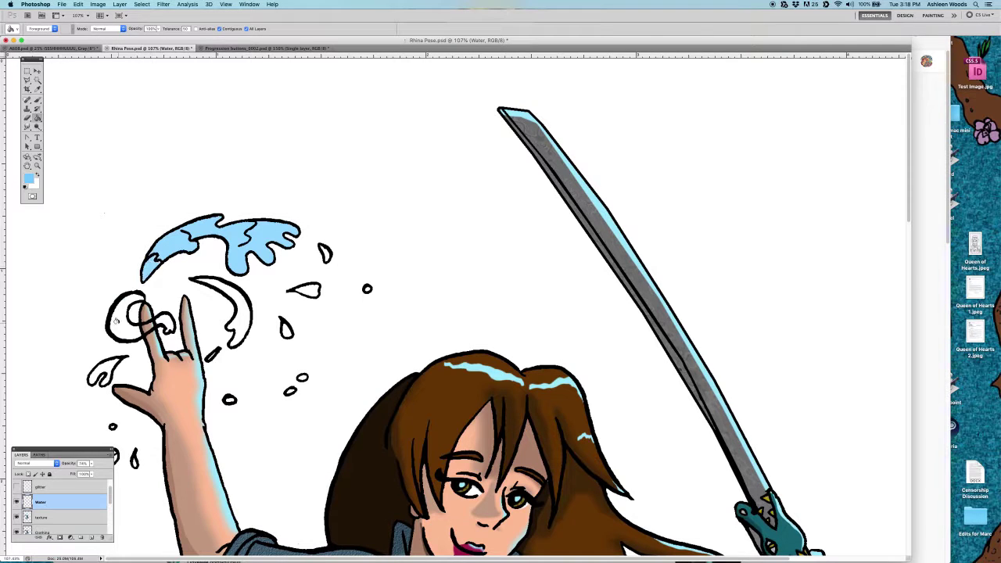
click(125, 313)
click(102, 372)
click(156, 324)
Set the Water layer's blend mode to Multiply and fill the remaining splash shapes and droplets with light blue
click(35, 463)
click(31, 483)
key(g)
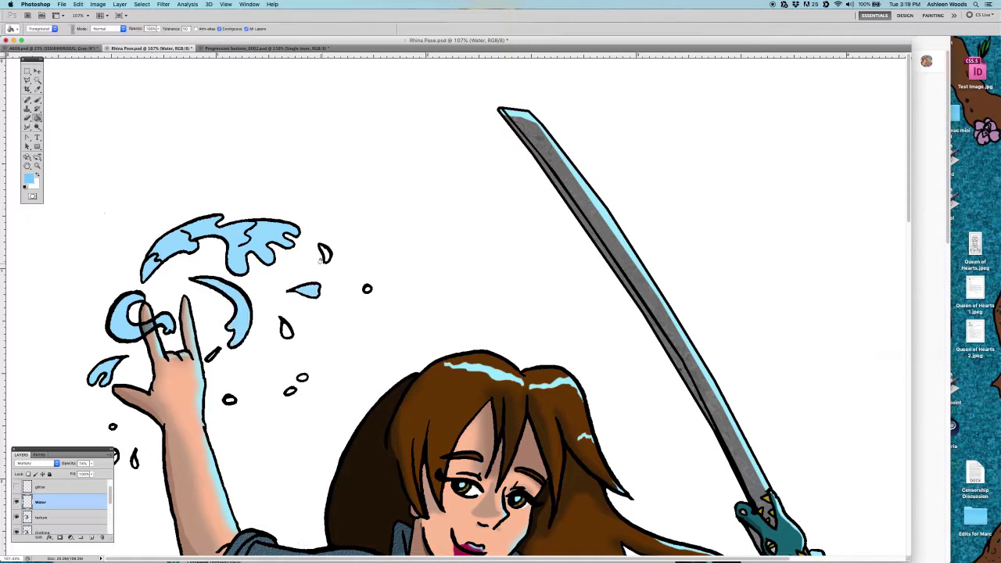
scroll(123, 381, down, 3)
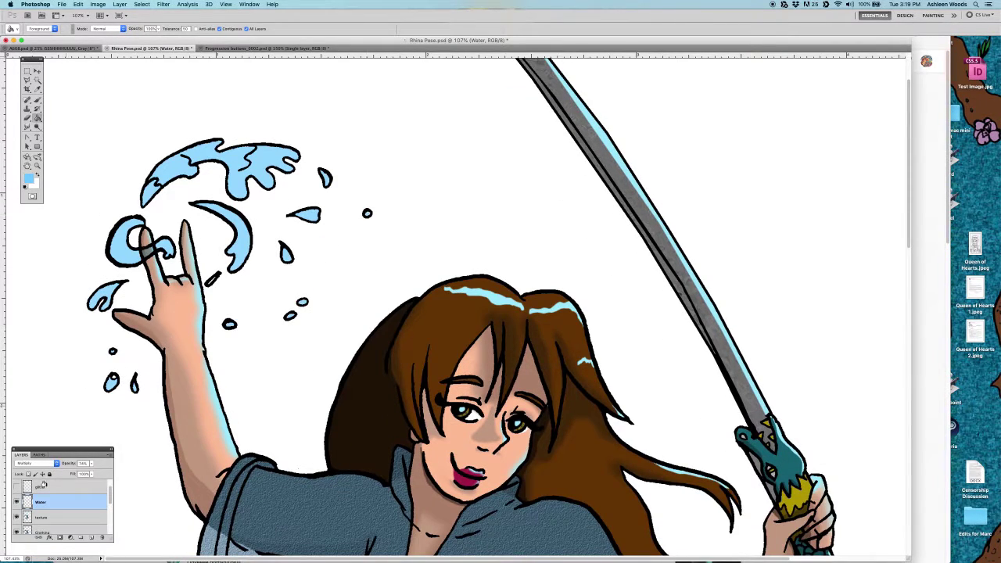
Lower the Water layer's opacity to 51%
right_click(43, 485)
drag(91, 463, 89, 473)
key(z)
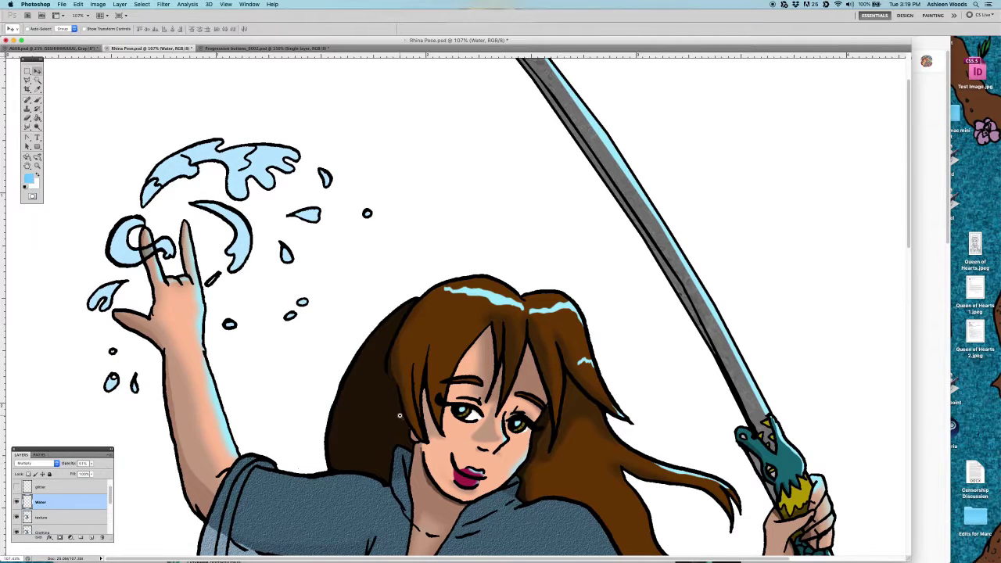
key(super+0)
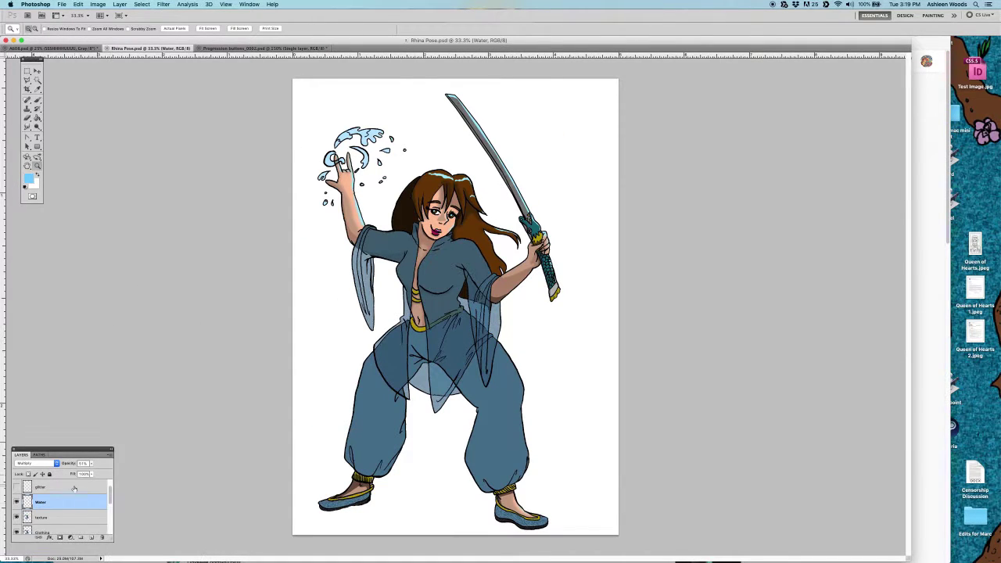
Place a merged copy of the visible artwork on a new layer named Fixing proprtions, undoing the temporary layer merge
right_click(78, 517)
click(116, 479)
click(78, 4)
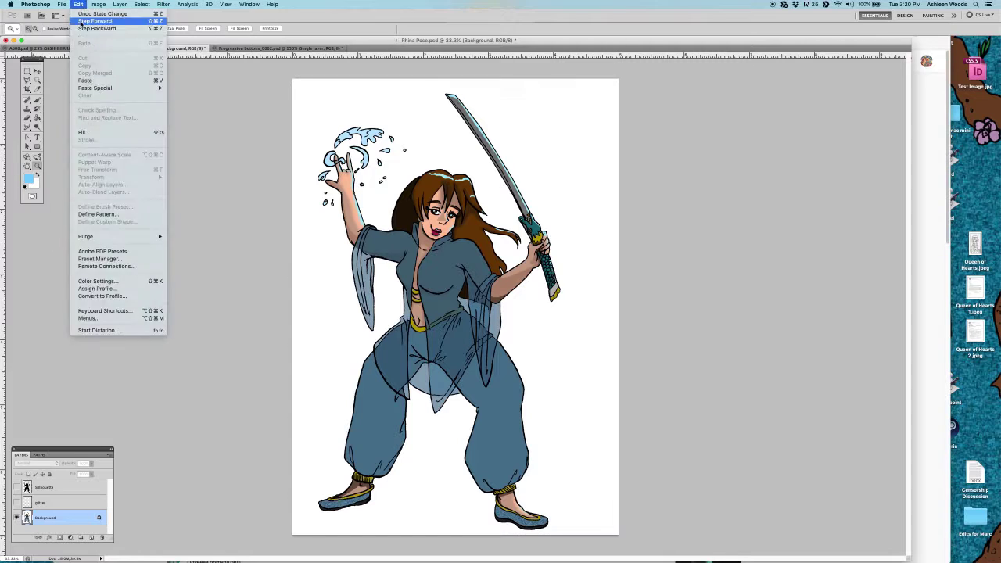
click(98, 13)
double_click(42, 496)
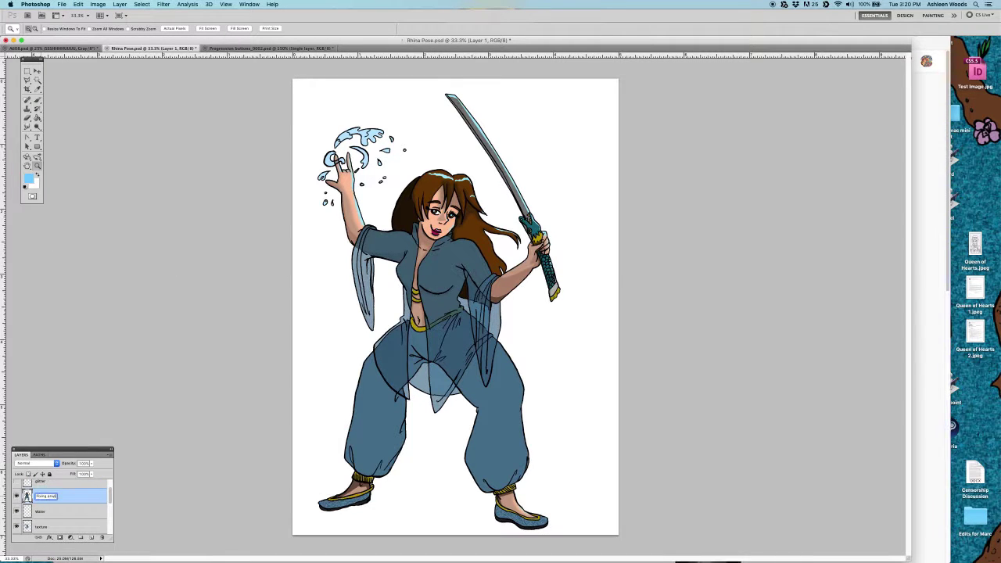
text(Fixing proprtions)
key(Return)
Flip the canvas horizontally and nudge the lassoed eye on the face's right side slightly upward
click(98, 4)
click(196, 123)
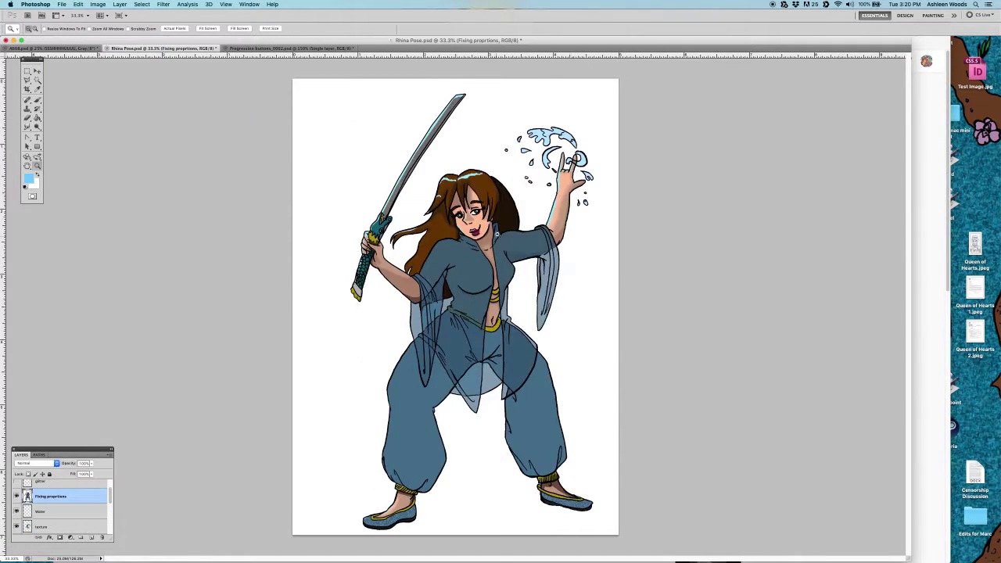
drag(408, 168, 515, 228)
key(l)
click(542, 388)
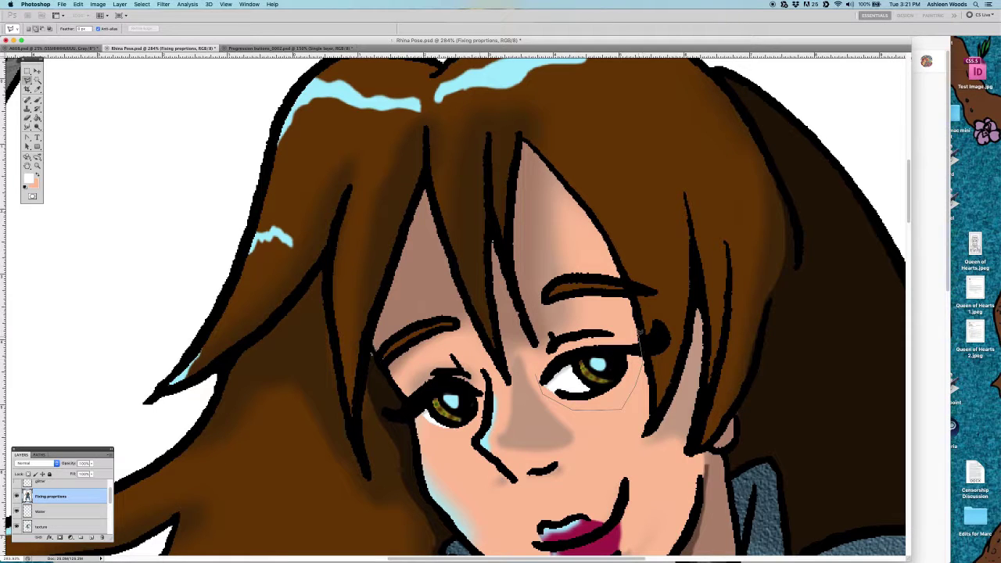
key(v)
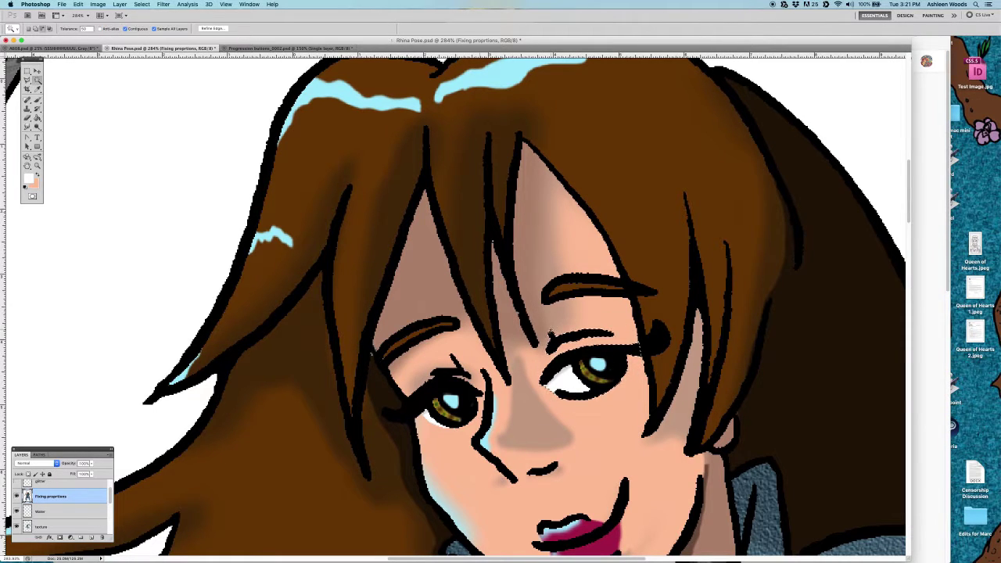
key(Up)
key(Up)
key(Up)
Hide the layers beneath Fixing proprtions, and lasso the lips and shift them slightly toward the centre of the face
scroll(16, 527, down, 1)
scroll(16, 528, up, 1)
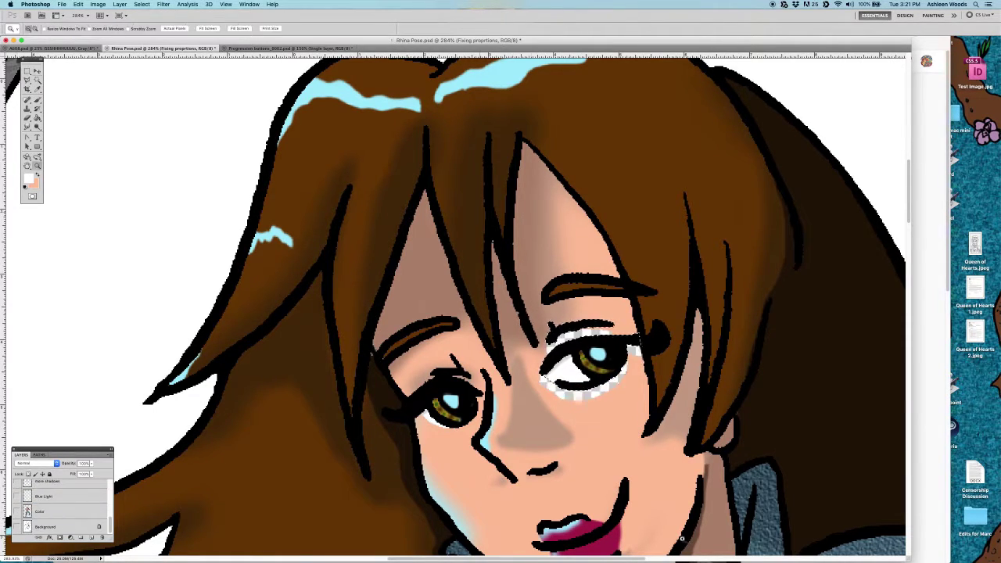
key(ctrl+minus)
key(ctrl+minus)
key(ctrl+minus)
key(l)
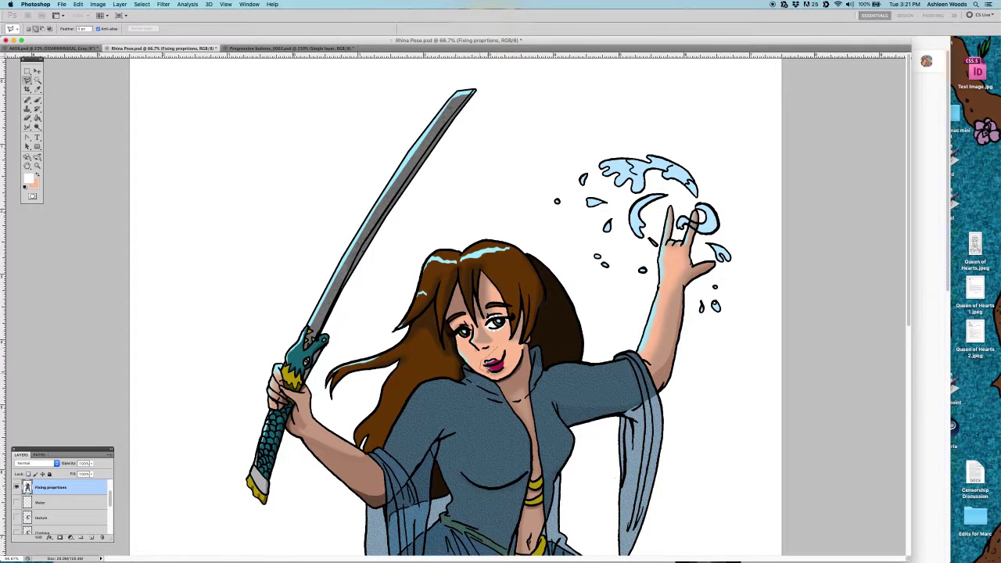
key(w)
key(v)
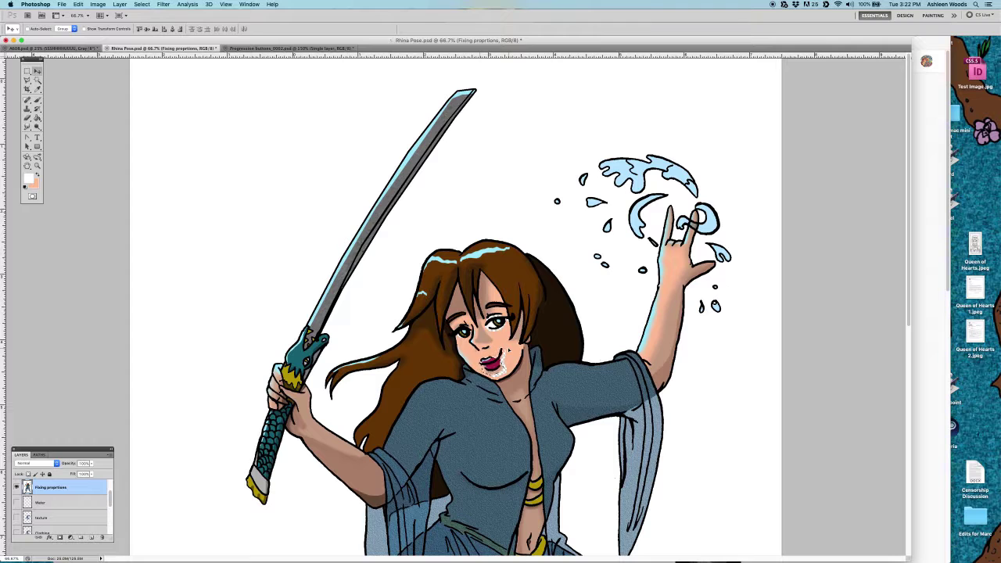
Sample the facial skin tone and paint over the thin white gaps around the lips and chin
key(i)
click(497, 361)
scroll(497, 361, up, 4)
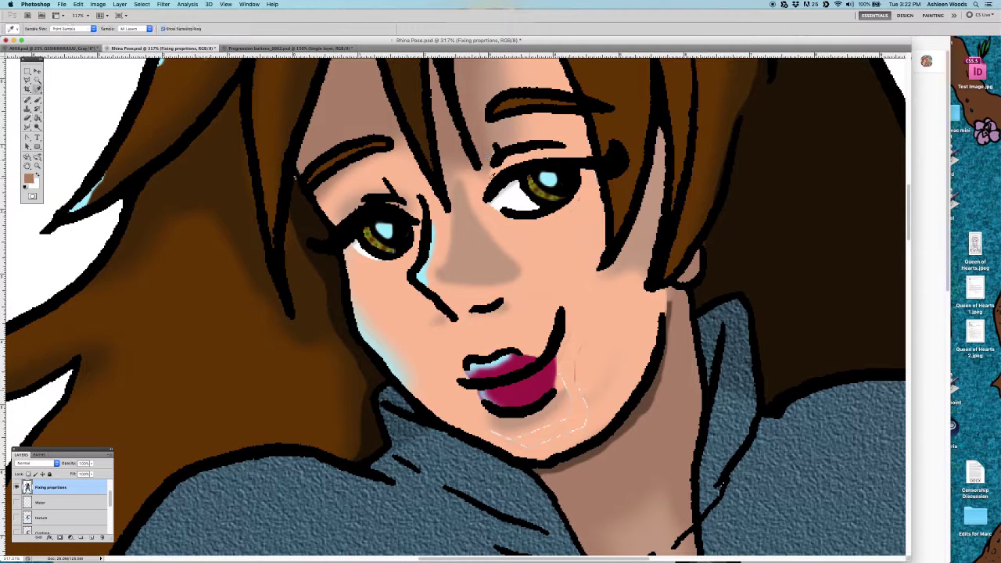
key(b)
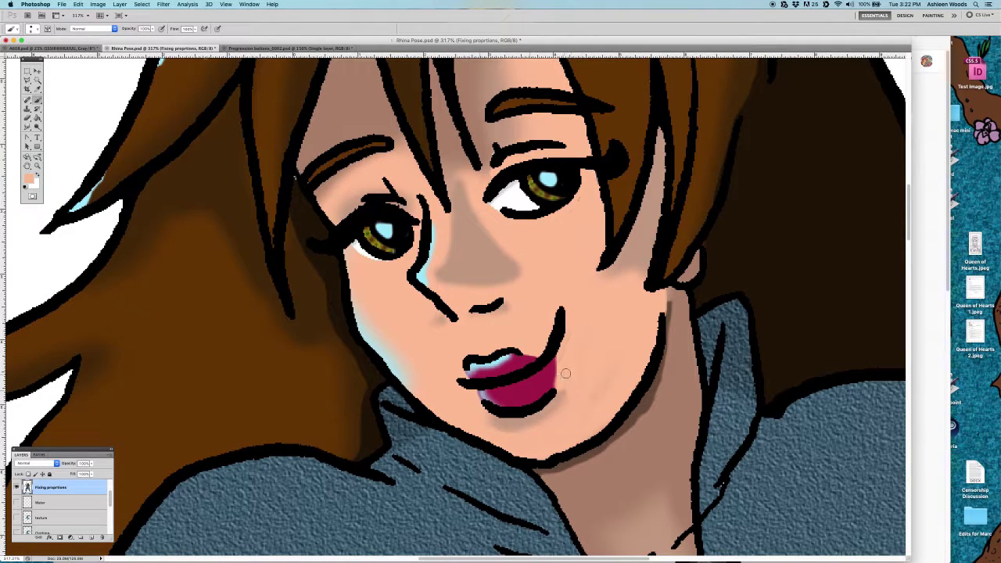
right_click(550, 416)
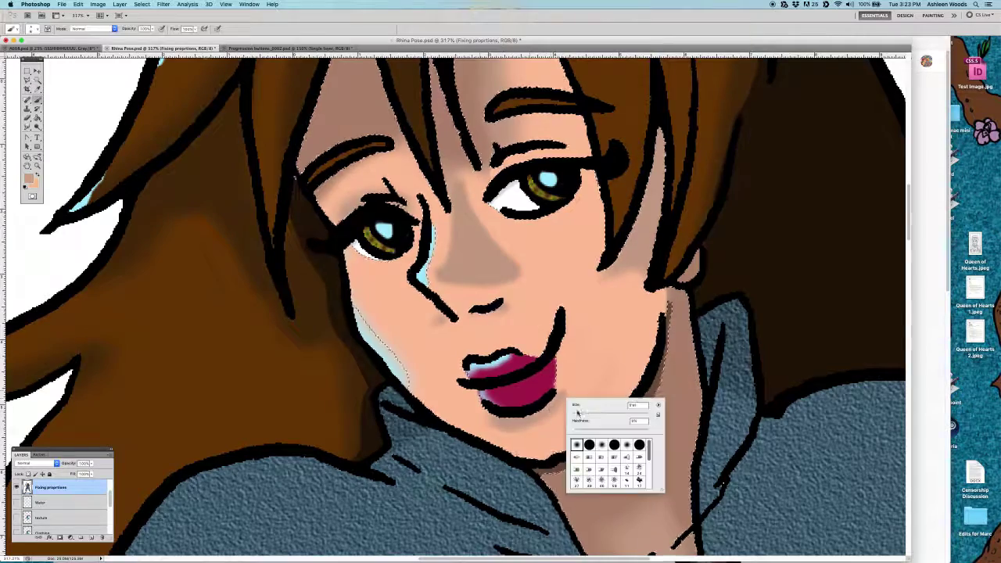
key(Escape)
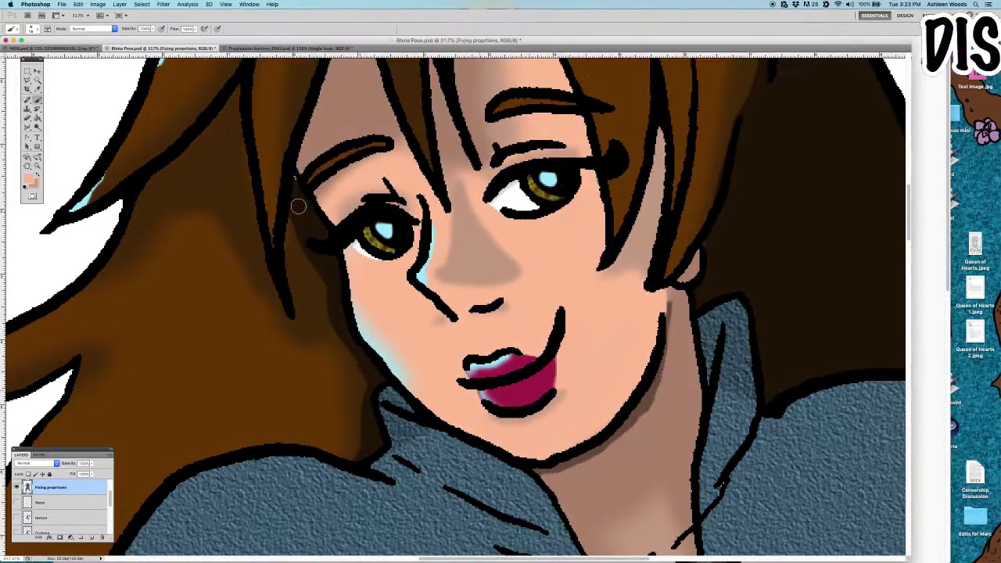
Cover the stray white pixels along the hair outline beside the eye's outer corner
right_click(301, 200)
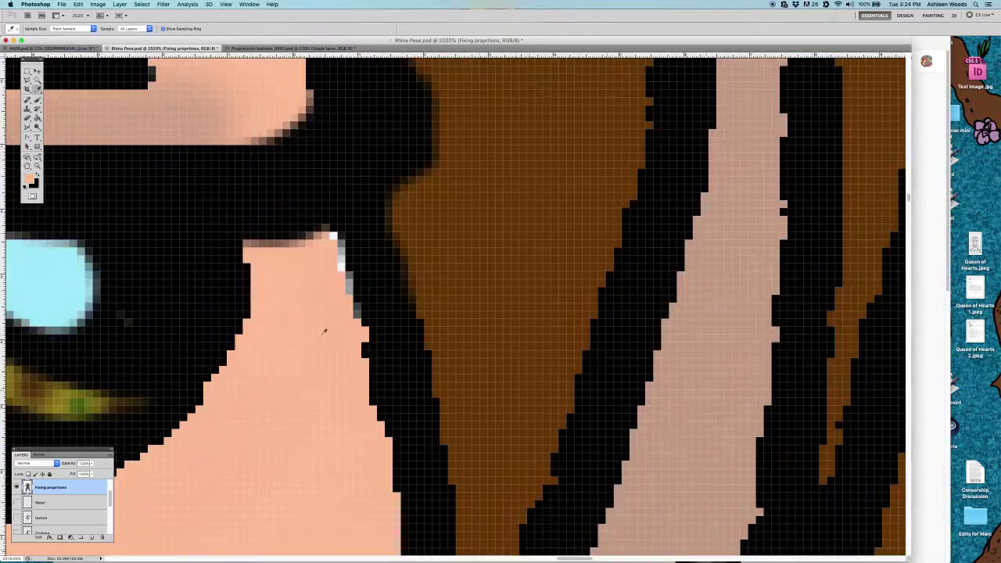
right_click(322, 269)
drag(332, 235, 376, 350)
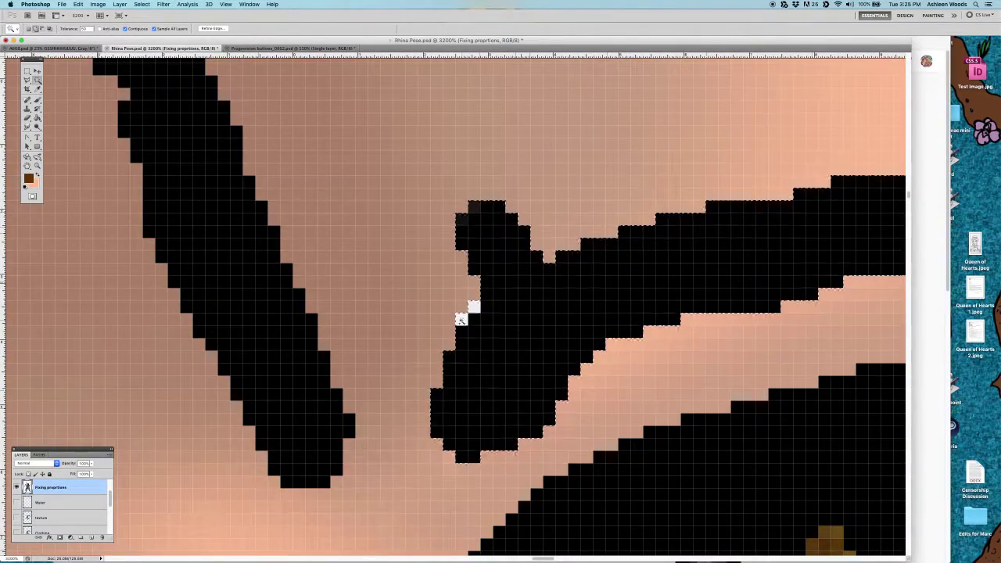
Fill the two white pixels at the inner end of the eyelid crease line with skin tone using the Pencil tool
click(461, 317)
key(b)
key(x)
key(shift+b)
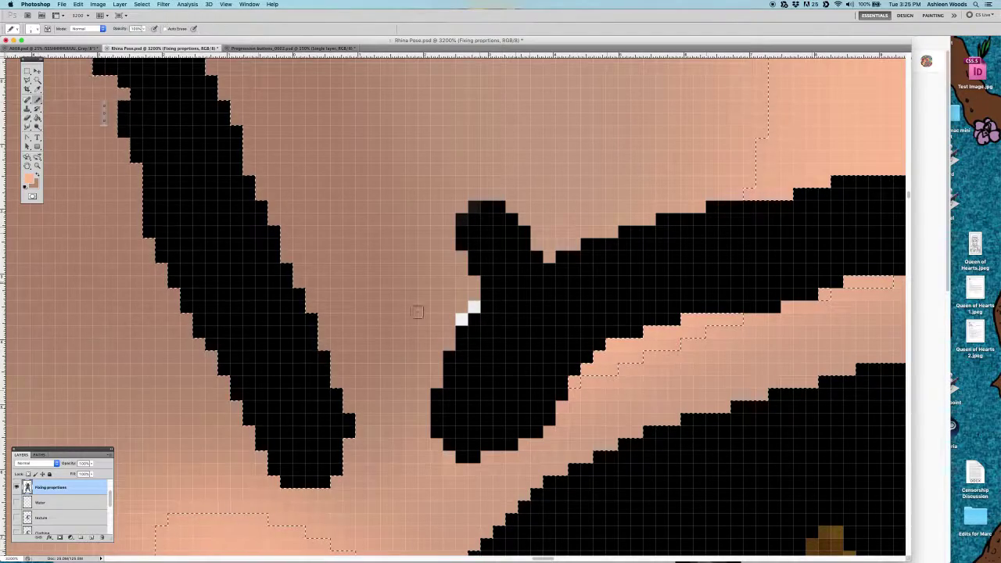
click(462, 319)
click(474, 305)
key(z)
key(super+0)
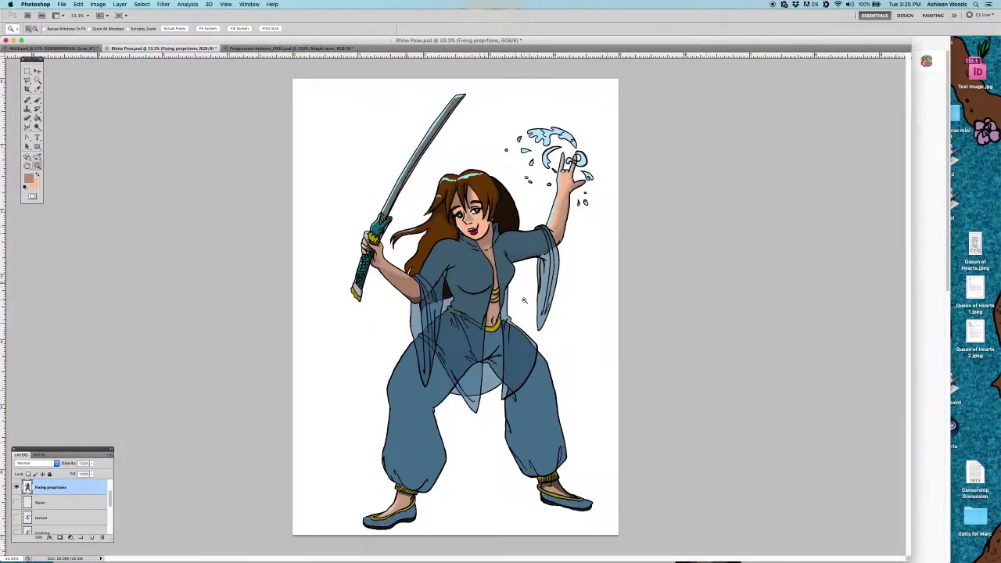
Save the document, and save it under the new name Older Rin.psd in the Sticker & Buttons folder
key(super+s)
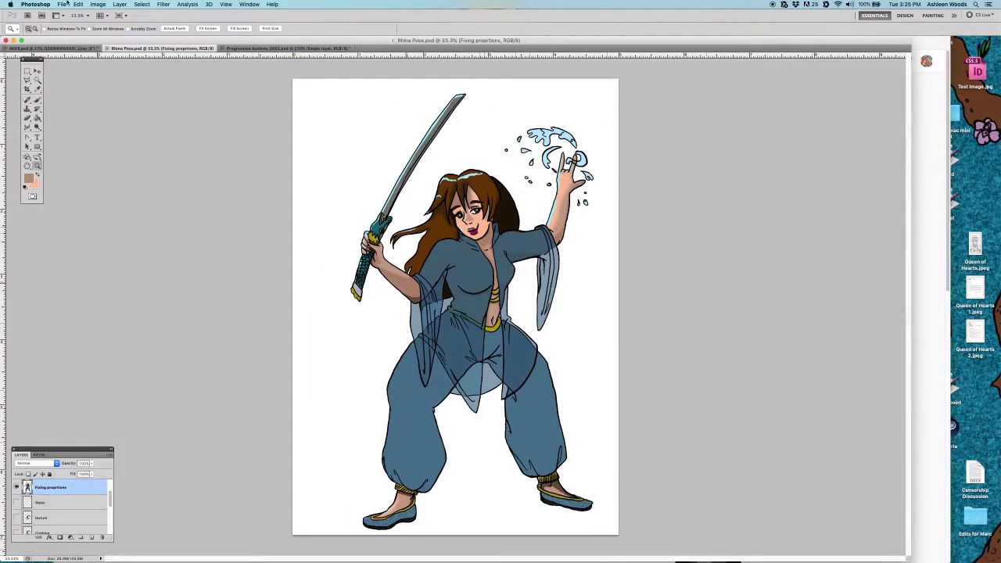
click(68, 3)
click(78, 120)
click(508, 149)
click(500, 180)
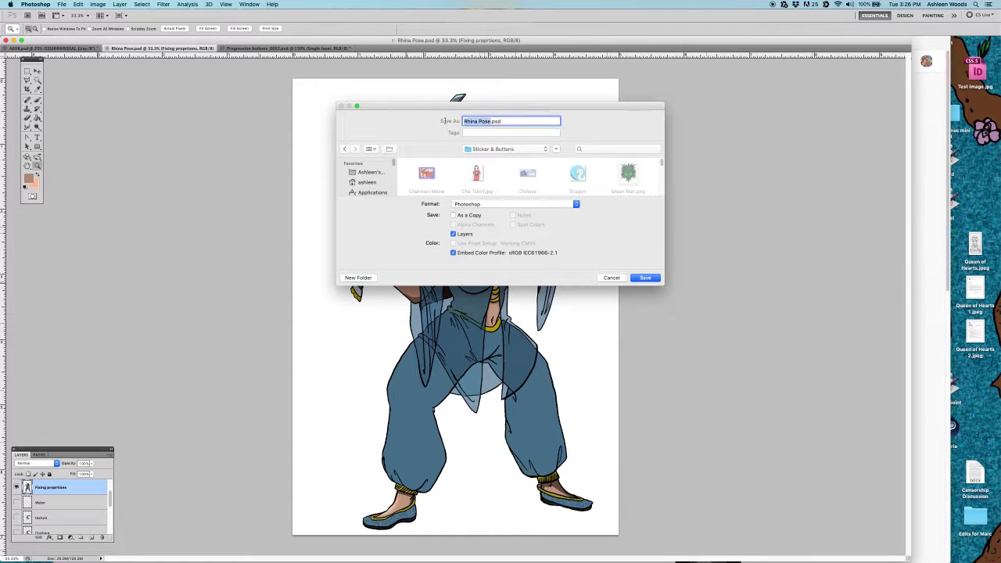
key(Return)
Save another version of Older Rin in the Sticker & Buttons folder using a different file format
click(61, 4)
click(78, 120)
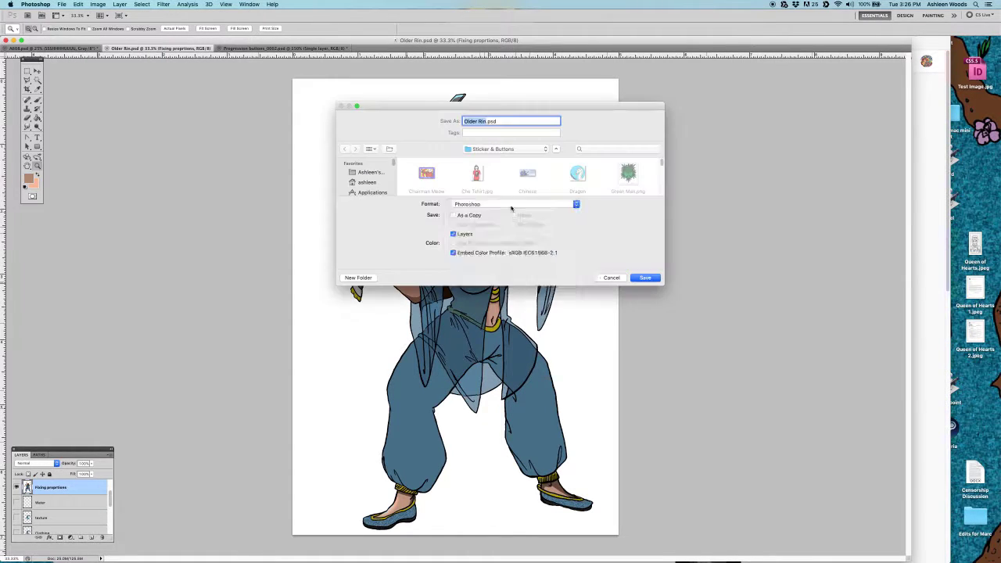
click(514, 205)
click(477, 244)
key(Return)
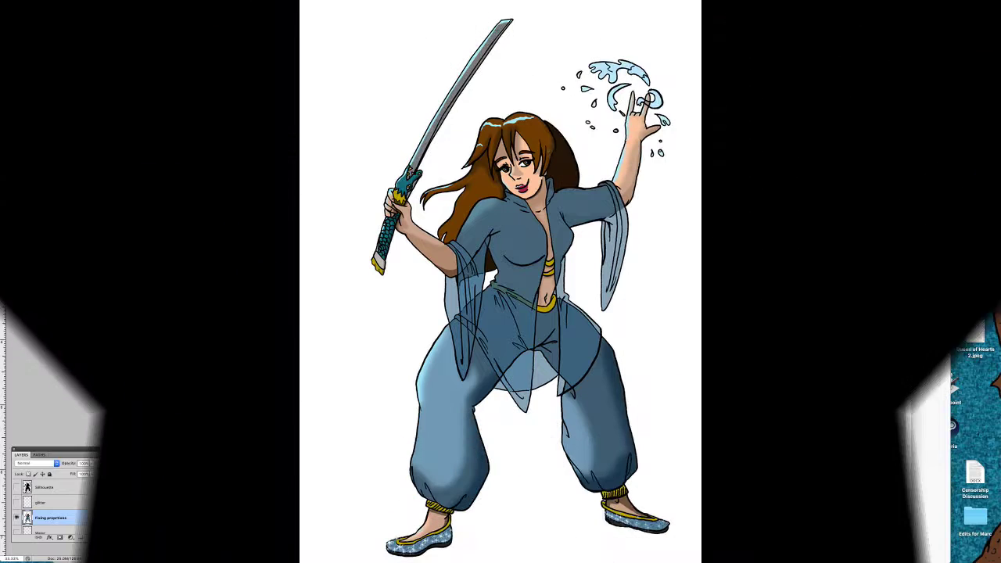